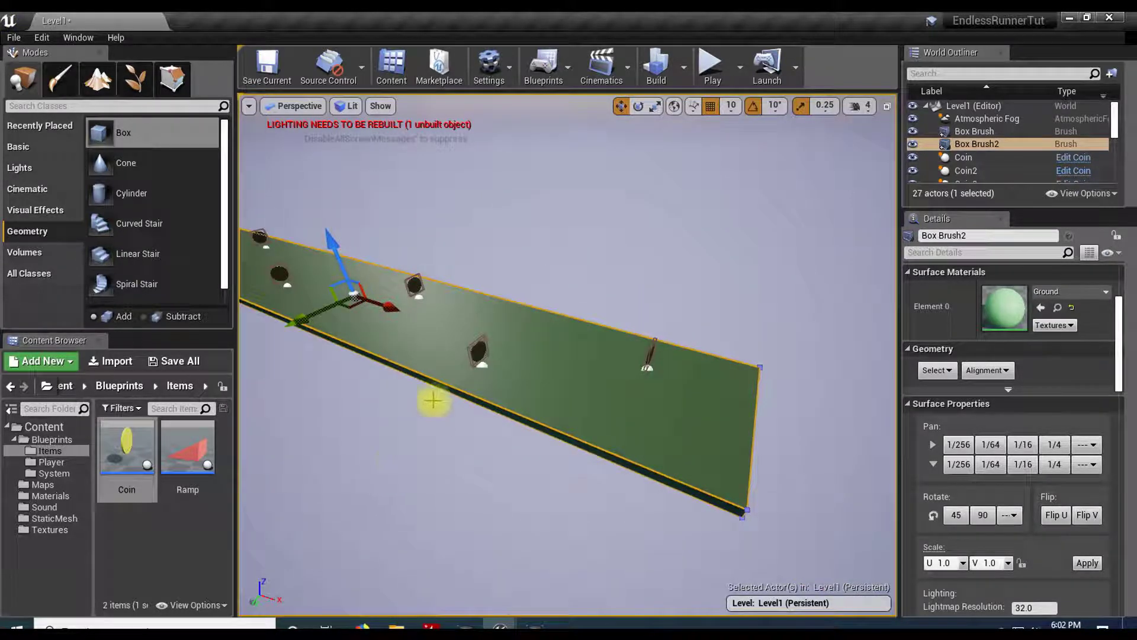
# Duplicate the end ground brush further along the track and set the copy's X size to 1000
pyautogui.keyDown('alt'); pyautogui.moveTo(388, 308); pyautogui.dragTo(858, 458); pyautogui.keyUp('alt')
pyautogui.moveTo(652, 452); pyautogui.dragTo(652, 452, button='right')
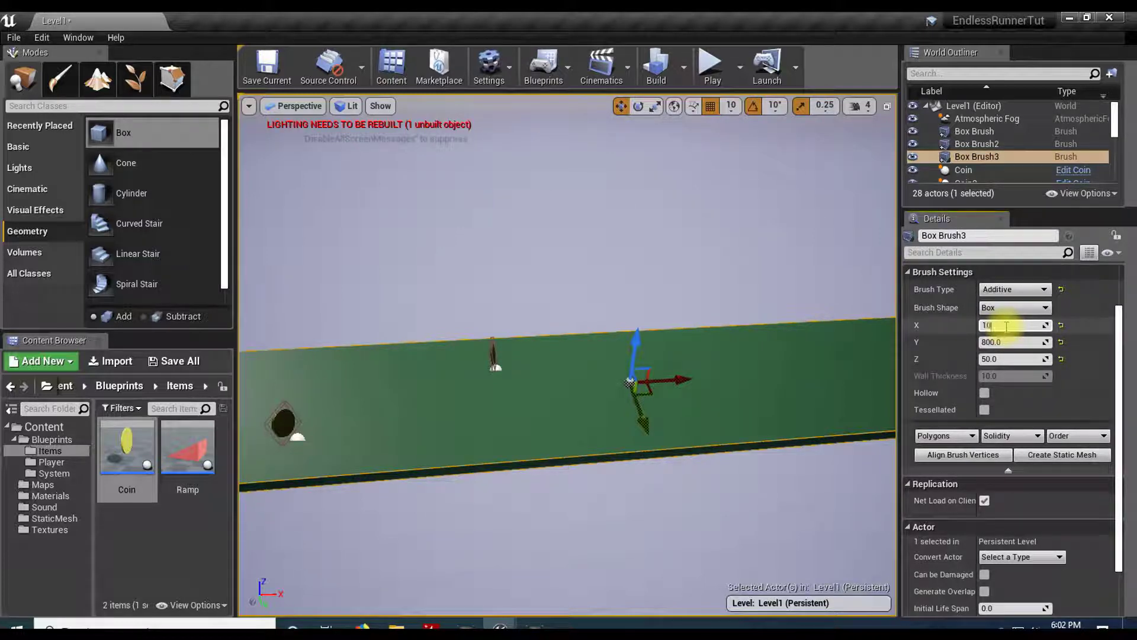
pyautogui.press('Return')
# Move the duplicated brush along the X axis until it sits flush against the end of the existing ground
pyautogui.moveTo(705, 375); pyautogui.dragTo(887, 371)
pyautogui.moveTo(713, 459)
pyautogui.mouseDown(button='right')
pyautogui.moveTo(748, 471)
pyautogui.moveTo(711, 461)
pyautogui.mouseUp(button='right')
pyautogui.moveTo(751, 377); pyautogui.dragTo(649, 386)
pyautogui.moveTo(525, 455); pyautogui.dragTo(488, 471, button='right')
pyautogui.moveTo(574, 435)
pyautogui.mouseDown(button='right')
pyautogui.moveTo(610, 468)
pyautogui.moveTo(616, 459)
pyautogui.moveTo(598, 456)
pyautogui.mouseUp(button='right')
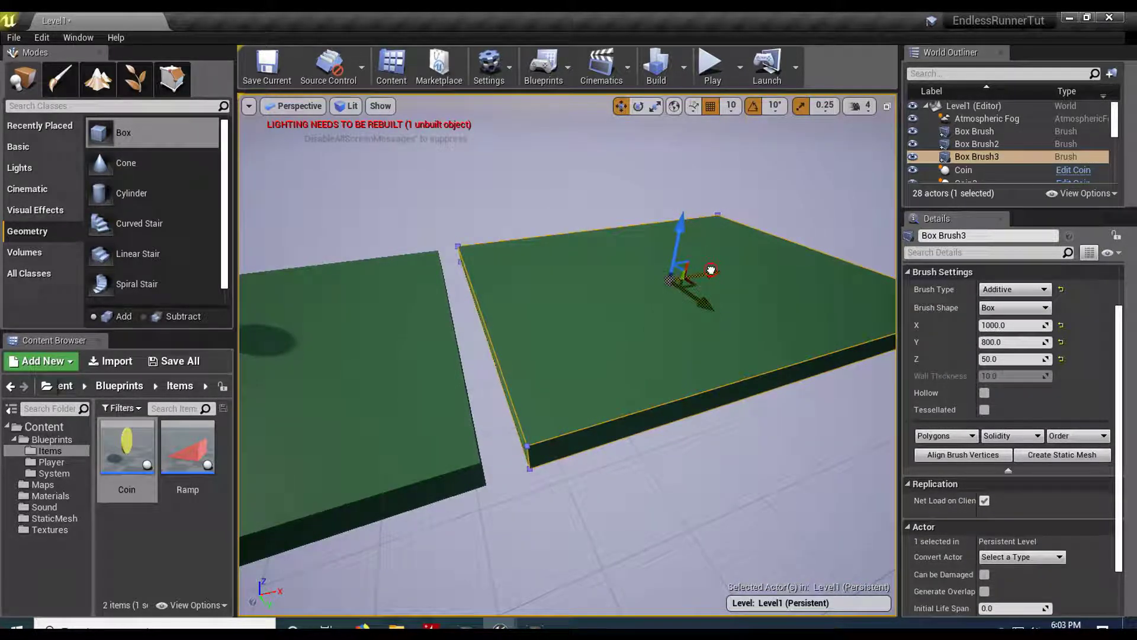
pyautogui.moveTo(710, 270); pyautogui.dragTo(690, 278)
pyautogui.moveTo(635, 394)
pyautogui.mouseDown(button='right')
pyautogui.moveTo(619, 398)
pyautogui.moveTo(734, 403)
pyautogui.moveTo(550, 394)
pyautogui.moveTo(562, 382)
pyautogui.moveTo(635, 383)
pyautogui.mouseUp(button='right')
# Lengthen the duplicated brush to 3000 in X and realign it flush with the end of the existing ground
pyautogui.click(1001, 325)
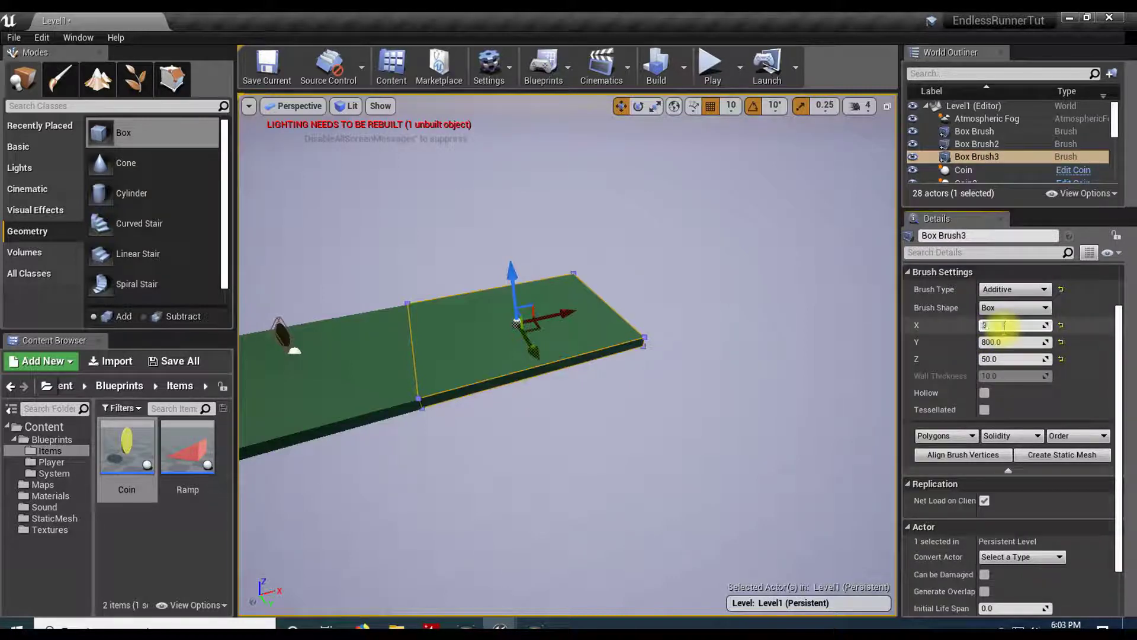
pyautogui.write('3000')
pyautogui.press('Return')
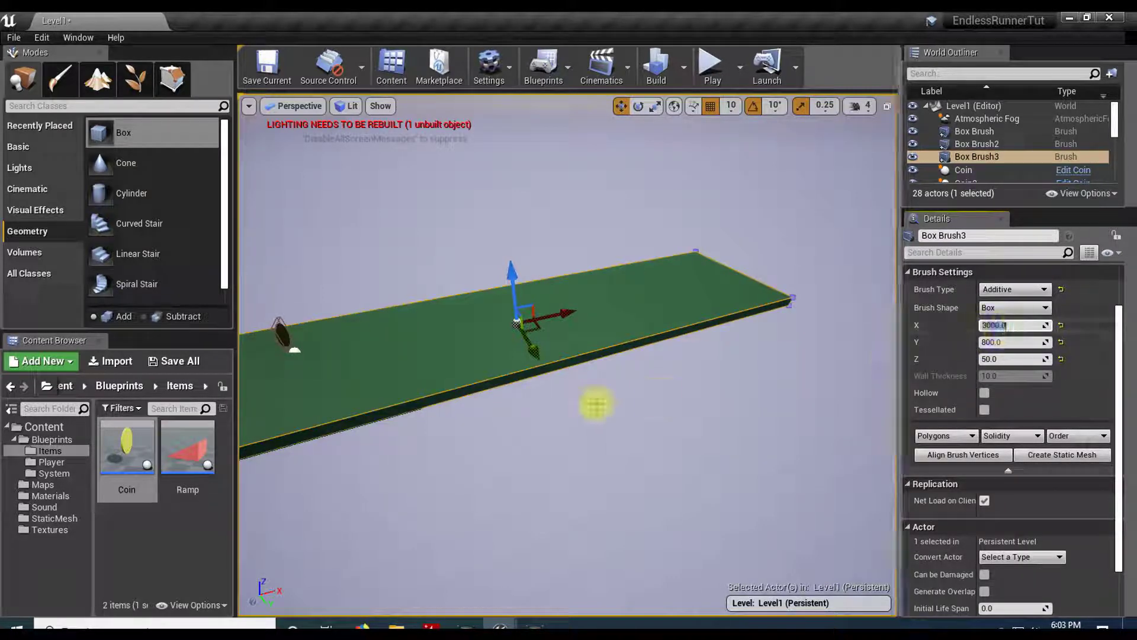
pyautogui.moveTo(672, 277); pyautogui.dragTo(826, 227)
pyautogui.moveTo(690, 335); pyautogui.dragTo(722, 327, button='right')
pyautogui.moveTo(774, 247); pyautogui.dragTo(688, 263)
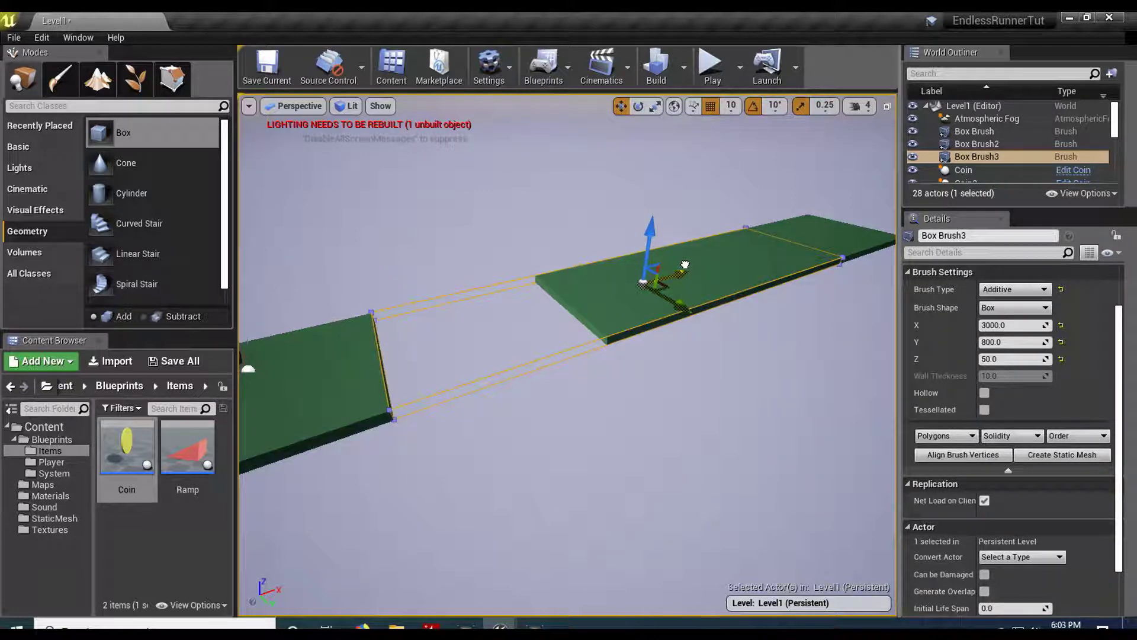
pyautogui.moveTo(685, 265); pyautogui.dragTo(685, 265)
pyautogui.moveTo(518, 439)
pyautogui.mouseDown(button='right')
pyautogui.moveTo(355, 441)
pyautogui.moveTo(580, 441)
pyautogui.moveTo(518, 440)
pyautogui.mouseUp(button='right')
# Duplicate the Ramp material in the Materials folder and name the copy FinishLine
pyautogui.click(508, 392)
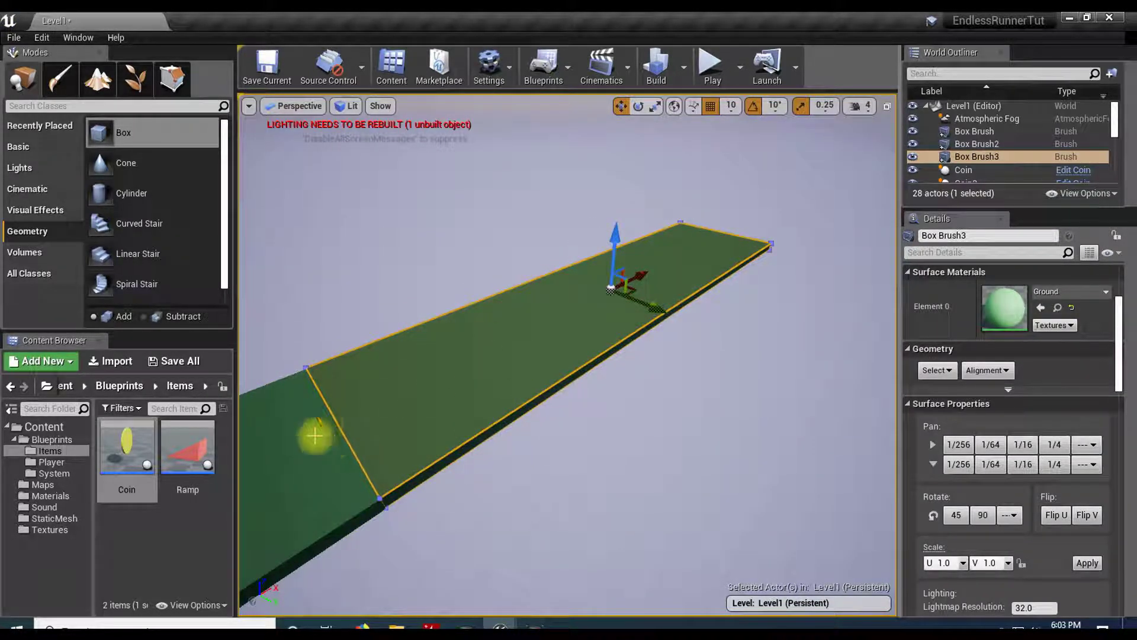
pyautogui.click(50, 496)
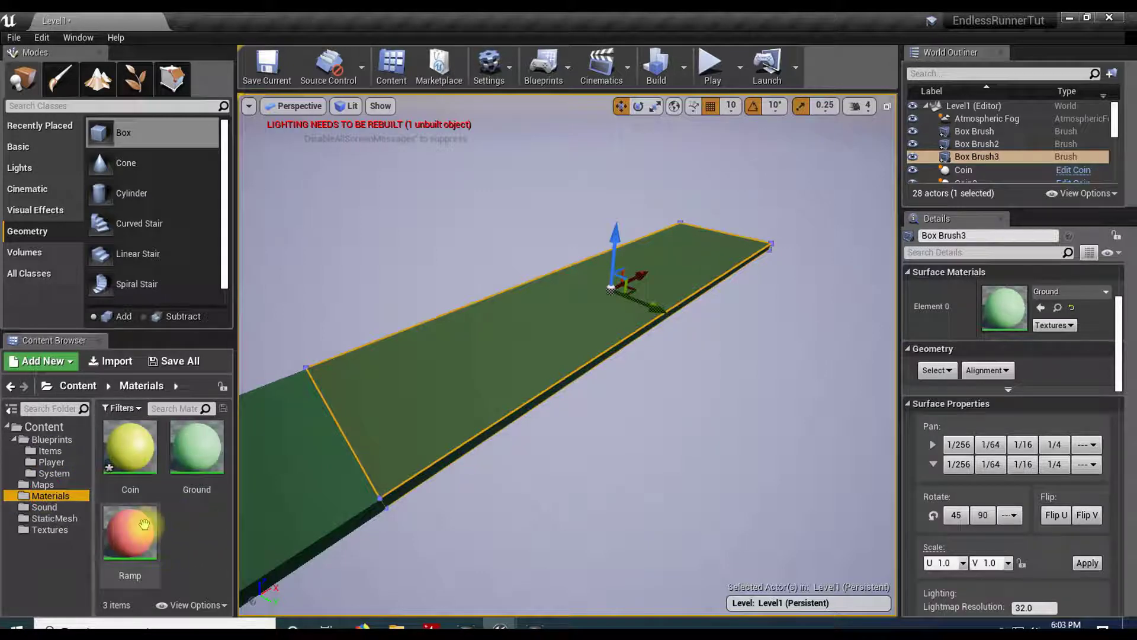
pyautogui.rightClick(143, 524)
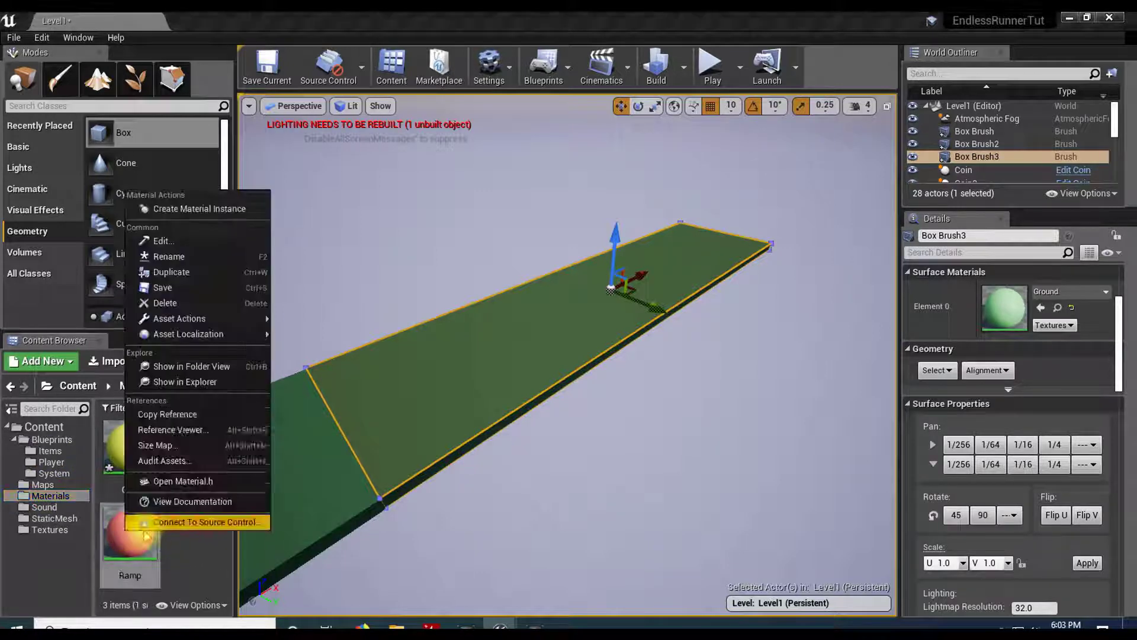
pyautogui.click(197, 272)
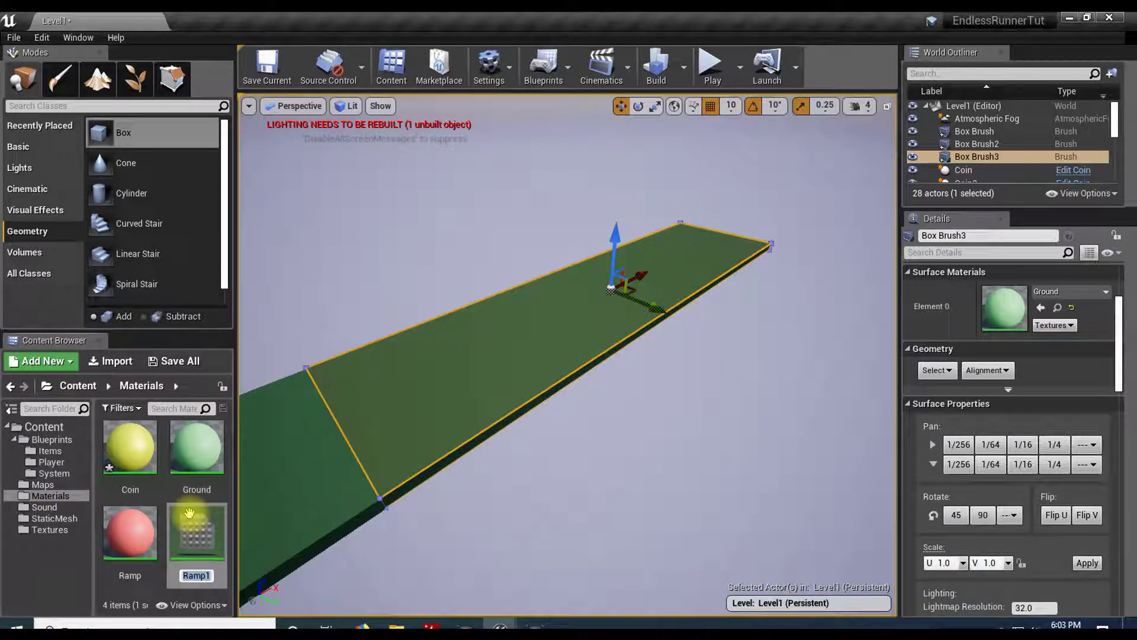
pyautogui.write('FinishLin')
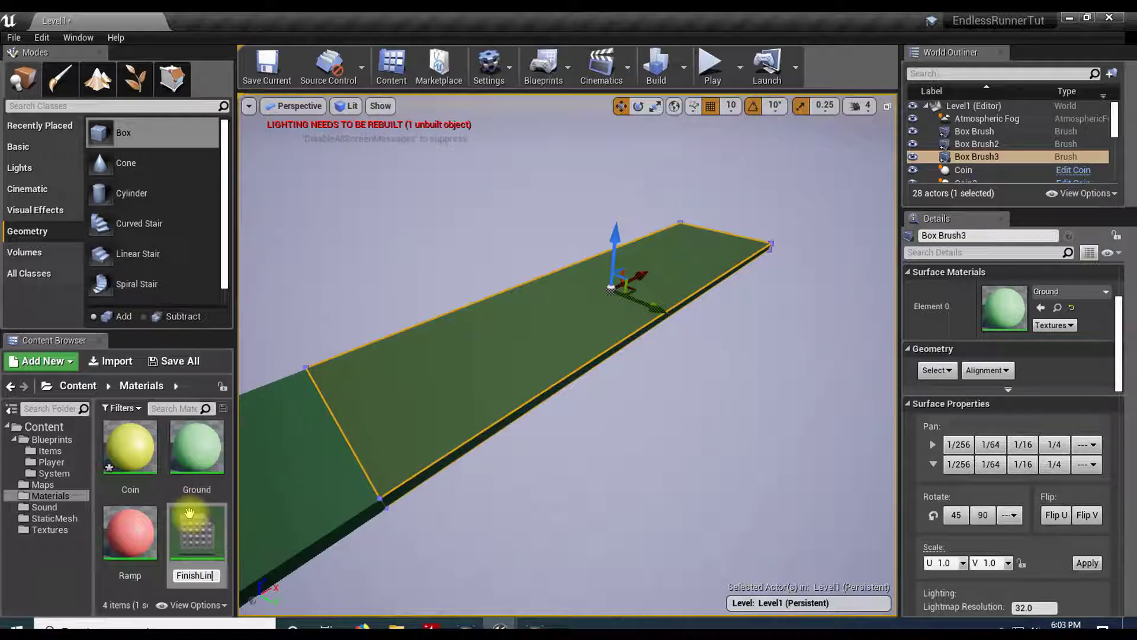
pyautogui.write('e')
pyautogui.press('Return')
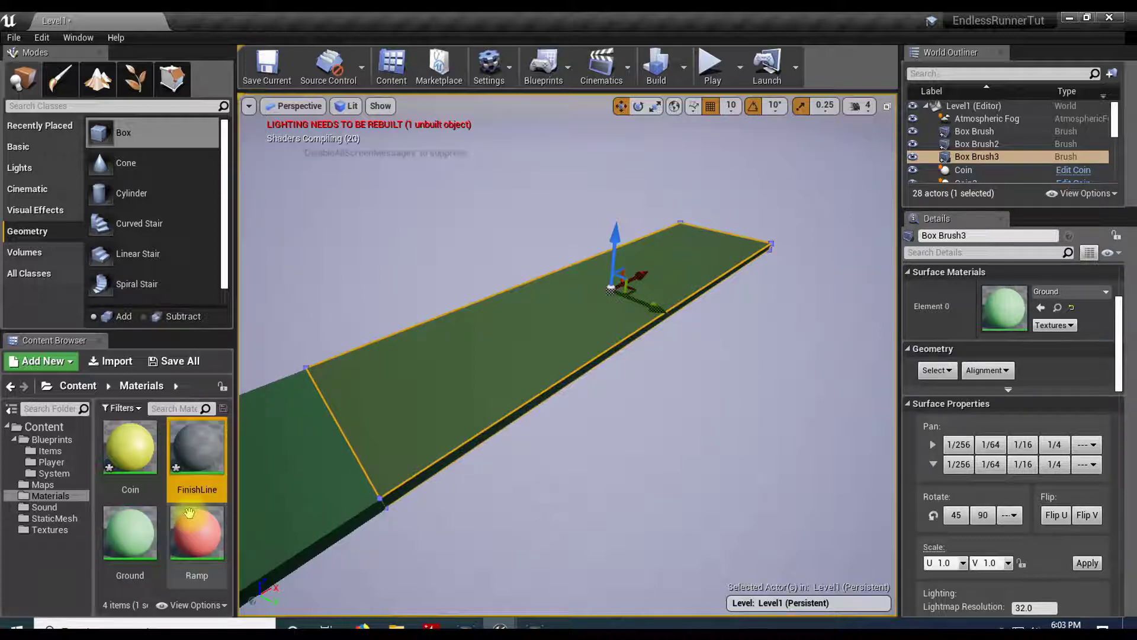
# Change the FinishLine material's Color parameter to purple (about R 0.472, G 0.245, B 0.714), apply it, and return to the level
pyautogui.doubleClick(197, 453)
pyautogui.doubleClick(274, 202)
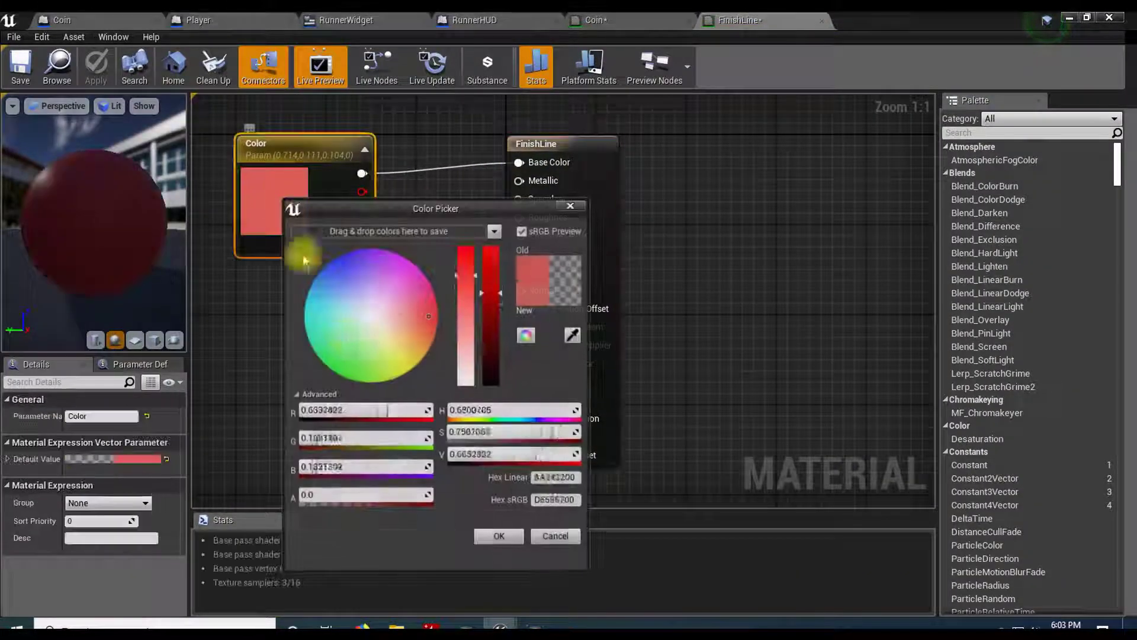
pyautogui.moveTo(395, 291); pyautogui.dragTo(371, 272)
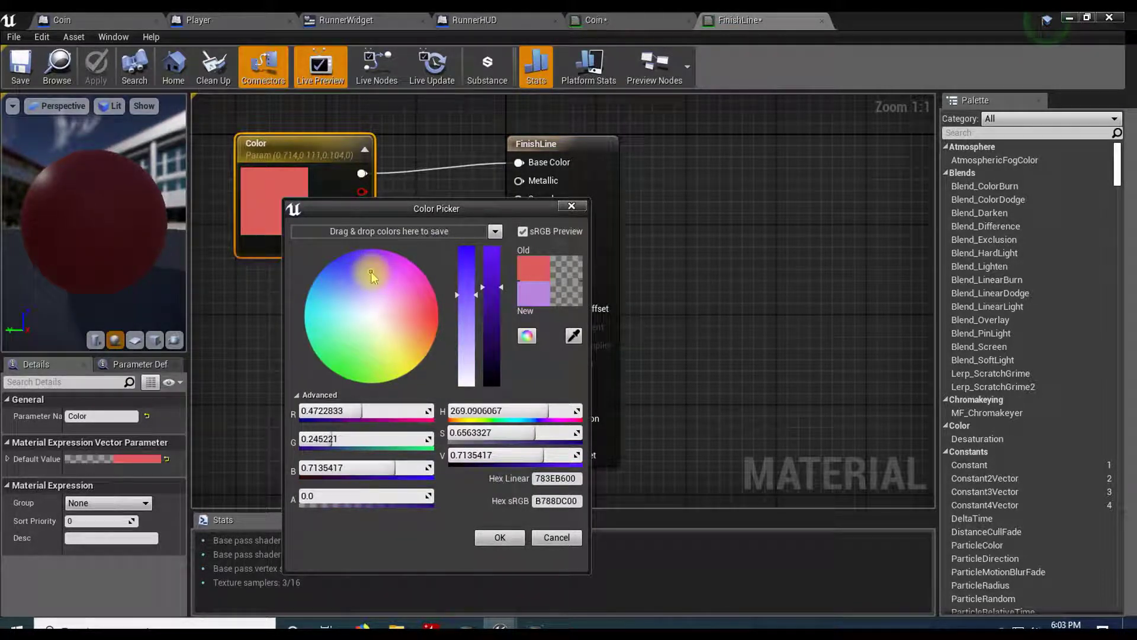
pyautogui.click(497, 536)
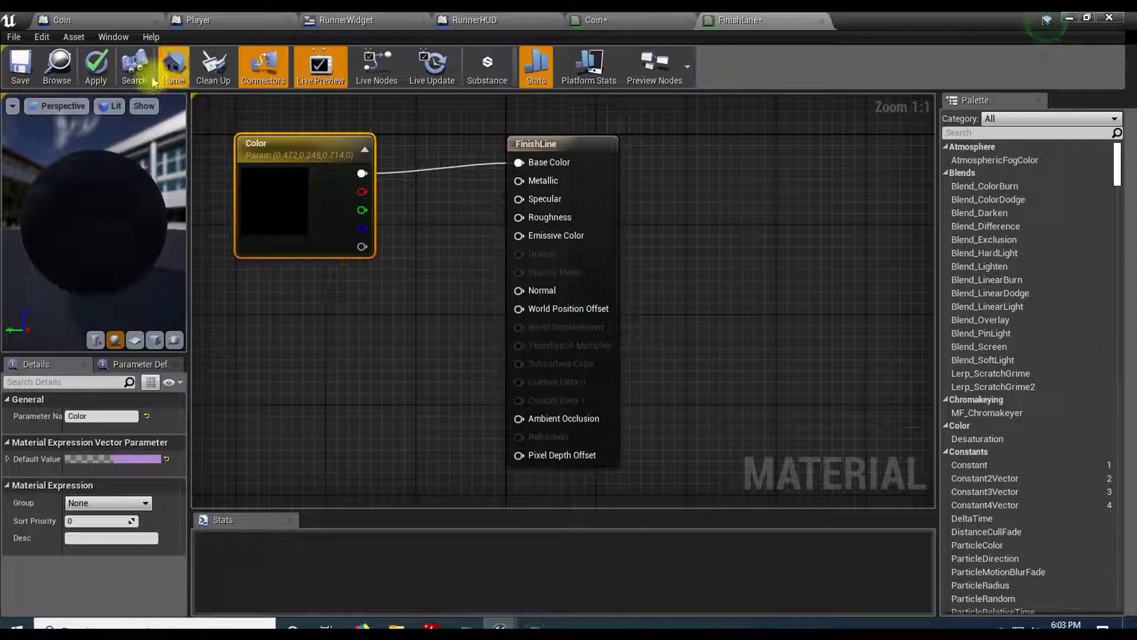
pyautogui.click(96, 65)
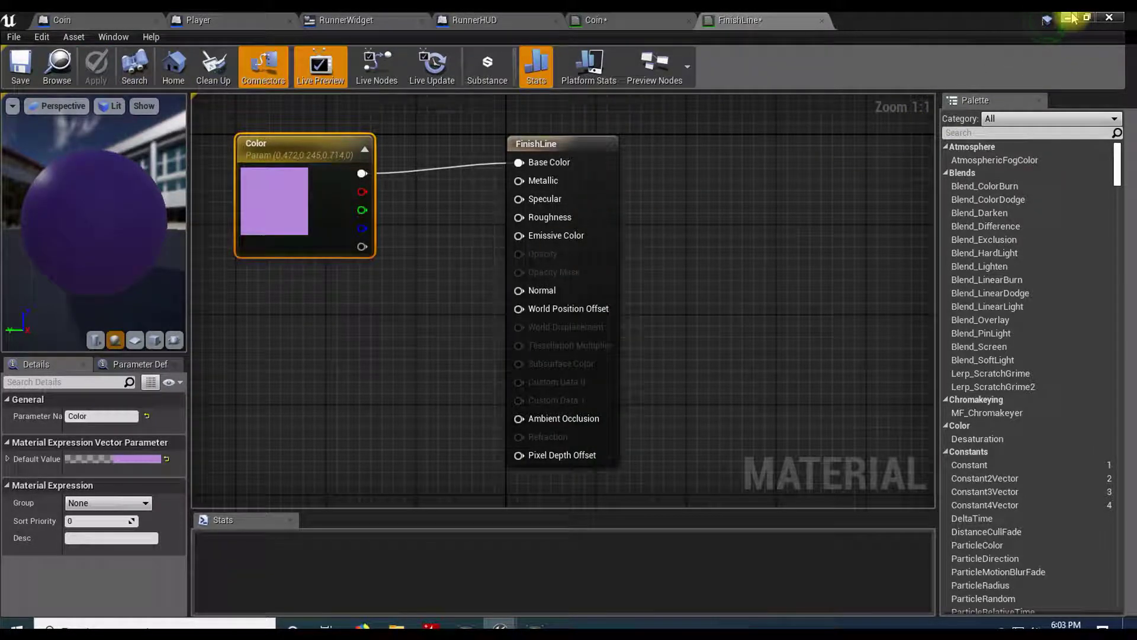
pyautogui.click(1070, 18)
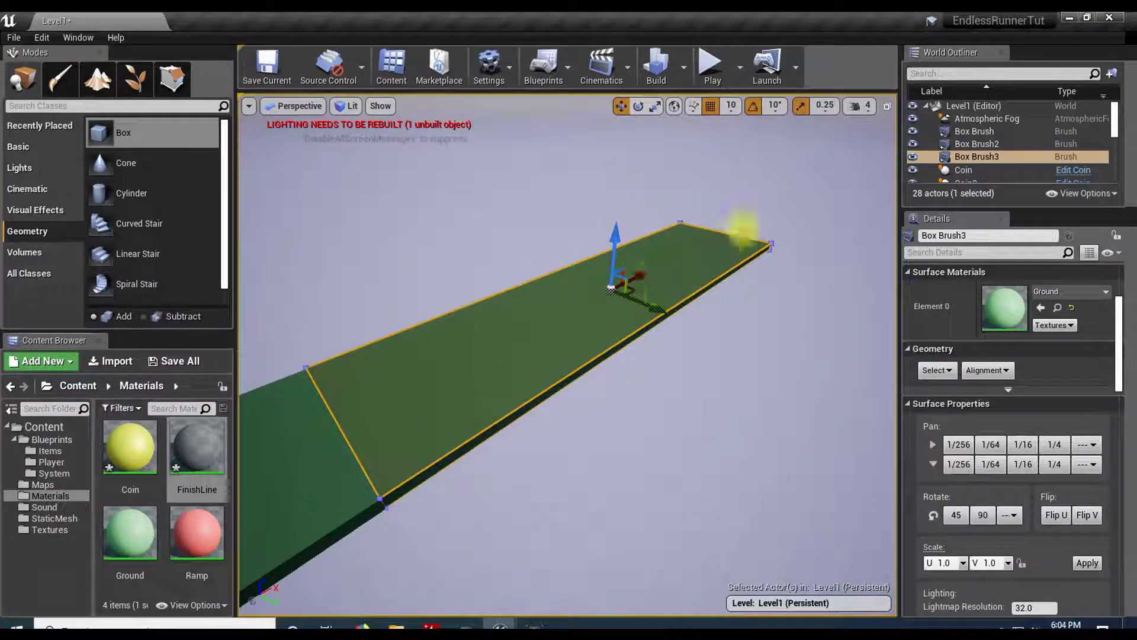
# Apply the FinishLine material to the top, side, end and bottom faces of the new end brush
pyautogui.moveTo(196, 449); pyautogui.dragTo(459, 380)
pyautogui.moveTo(468, 408); pyautogui.dragTo(436, 395, button='right')
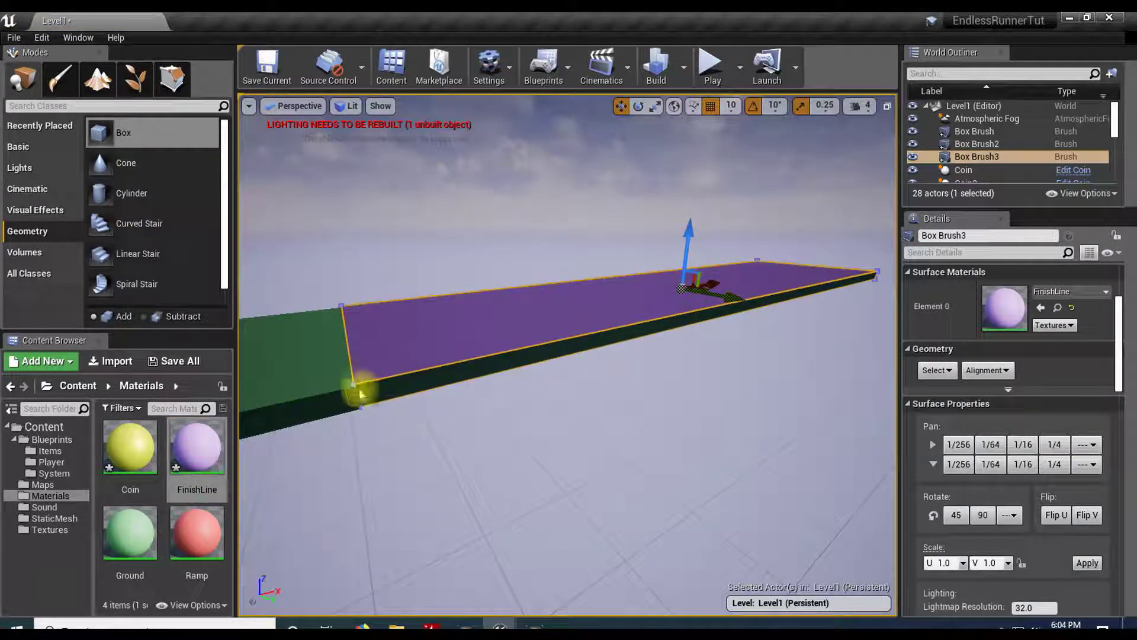
pyautogui.moveTo(196, 446); pyautogui.dragTo(391, 394)
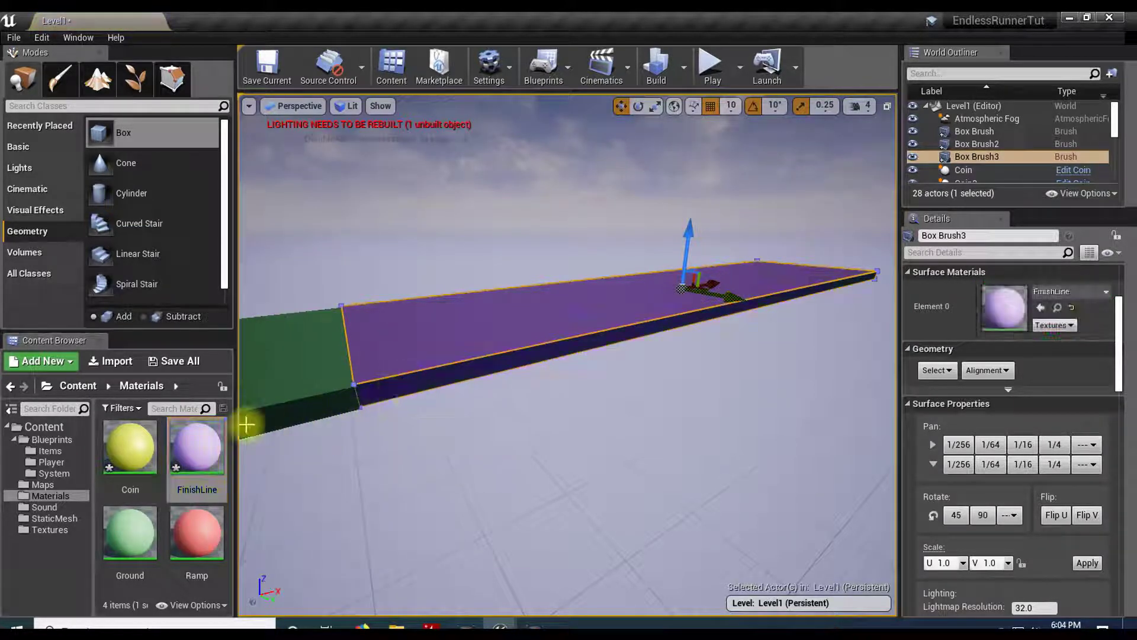
pyautogui.moveTo(305, 423); pyautogui.dragTo(300, 428, button='right')
pyautogui.moveTo(171, 436); pyautogui.dragTo(414, 399)
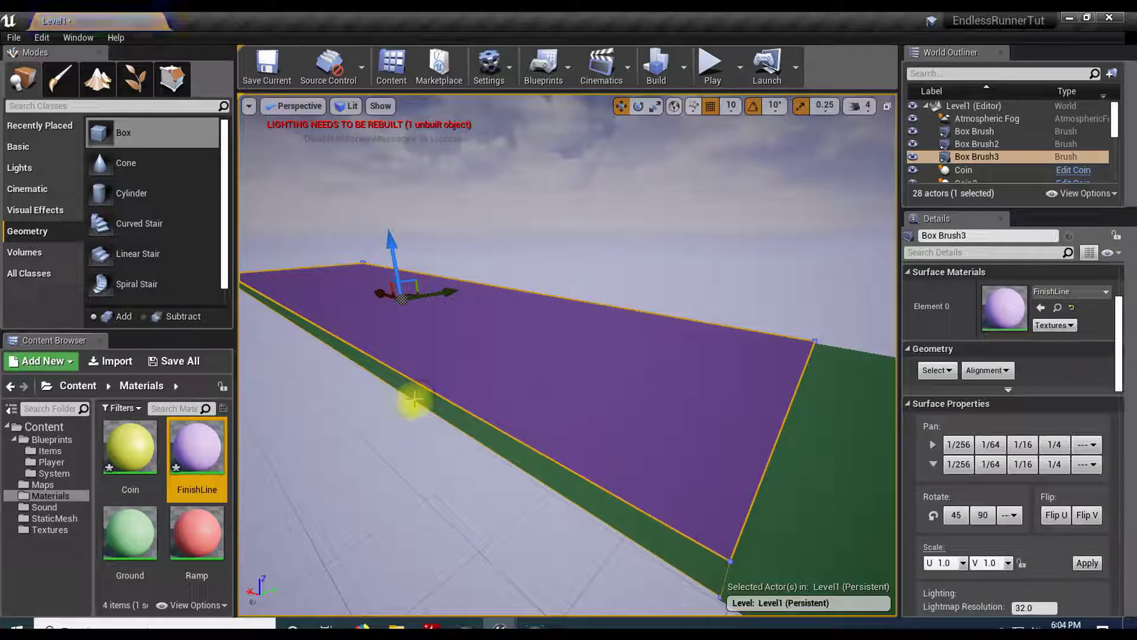
pyautogui.moveTo(209, 432)
pyautogui.mouseDown()
pyautogui.moveTo(348, 388)
pyautogui.moveTo(406, 387)
pyautogui.mouseUp()
pyautogui.moveTo(351, 421)
pyautogui.mouseDown(button='right')
pyautogui.moveTo(308, 422)
pyautogui.moveTo(450, 474)
pyautogui.moveTo(539, 596)
pyautogui.moveTo(450, 589)
pyautogui.moveTo(521, 589)
pyautogui.mouseUp(button='right')
pyautogui.moveTo(260, 430); pyautogui.dragTo(503, 414)
pyautogui.moveTo(503, 414)
pyautogui.mouseDown(button='right')
pyautogui.moveTo(522, 379)
pyautogui.moveTo(491, 398)
pyautogui.mouseUp(button='right')
pyautogui.moveTo(197, 422); pyautogui.dragTo(459, 221)
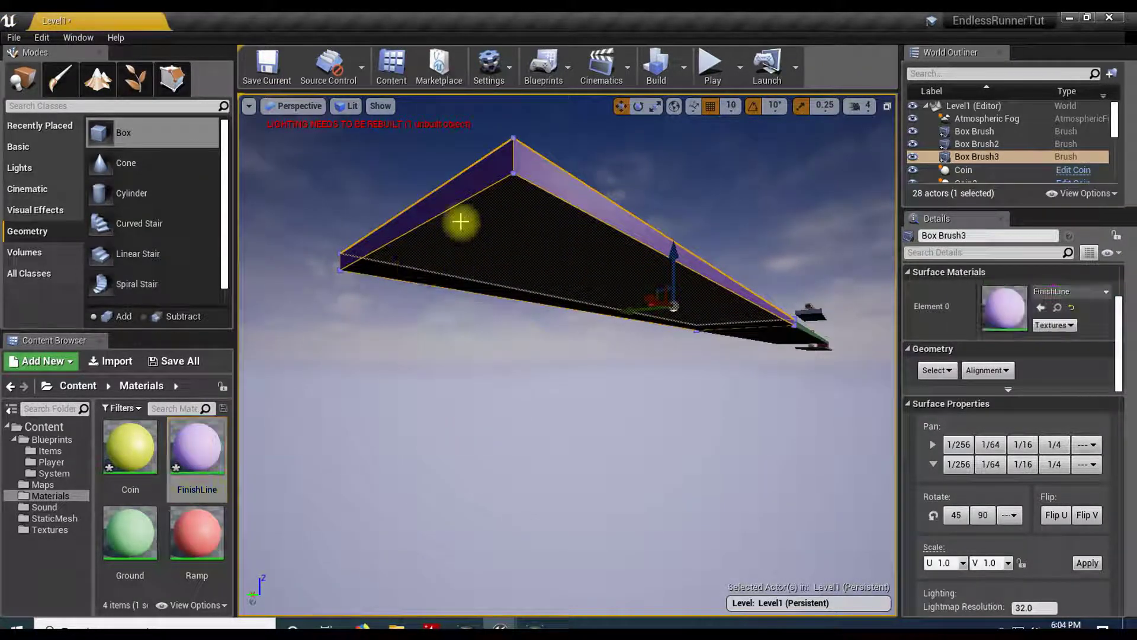
pyautogui.moveTo(460, 221)
pyautogui.mouseDown(button='right')
pyautogui.moveTo(474, 196)
pyautogui.moveTo(483, 266)
pyautogui.moveTo(479, 252)
pyautogui.moveTo(663, 251)
pyautogui.moveTo(687, 264)
pyautogui.moveTo(533, 270)
pyautogui.mouseUp(button='right')
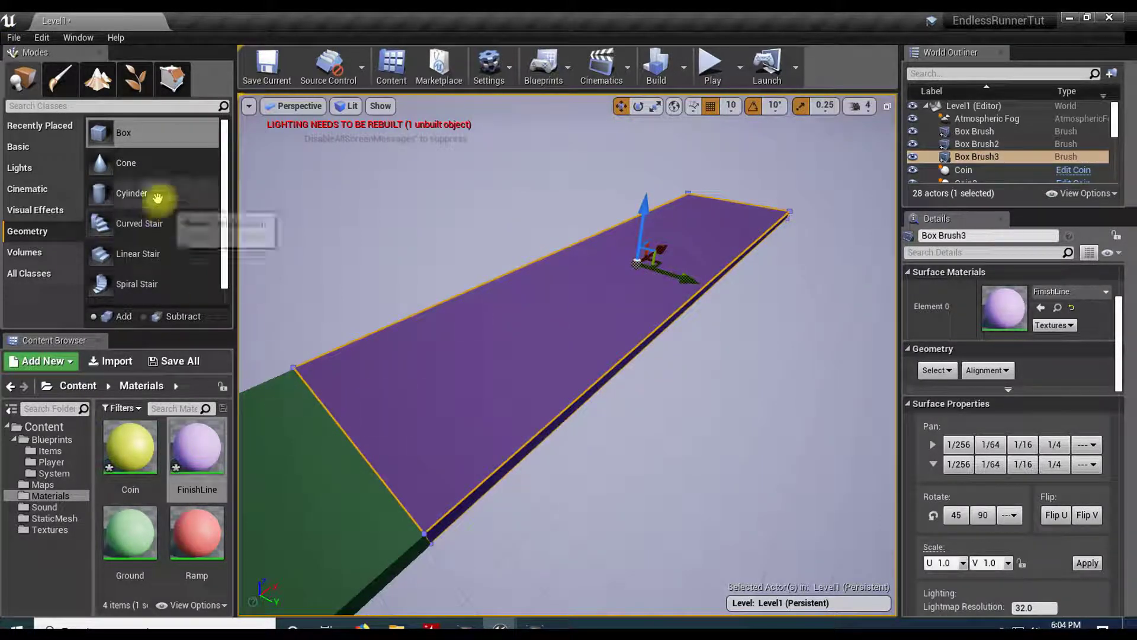
# Place a Trigger Volume on top of the purple finish platform
pyautogui.click(26, 253)
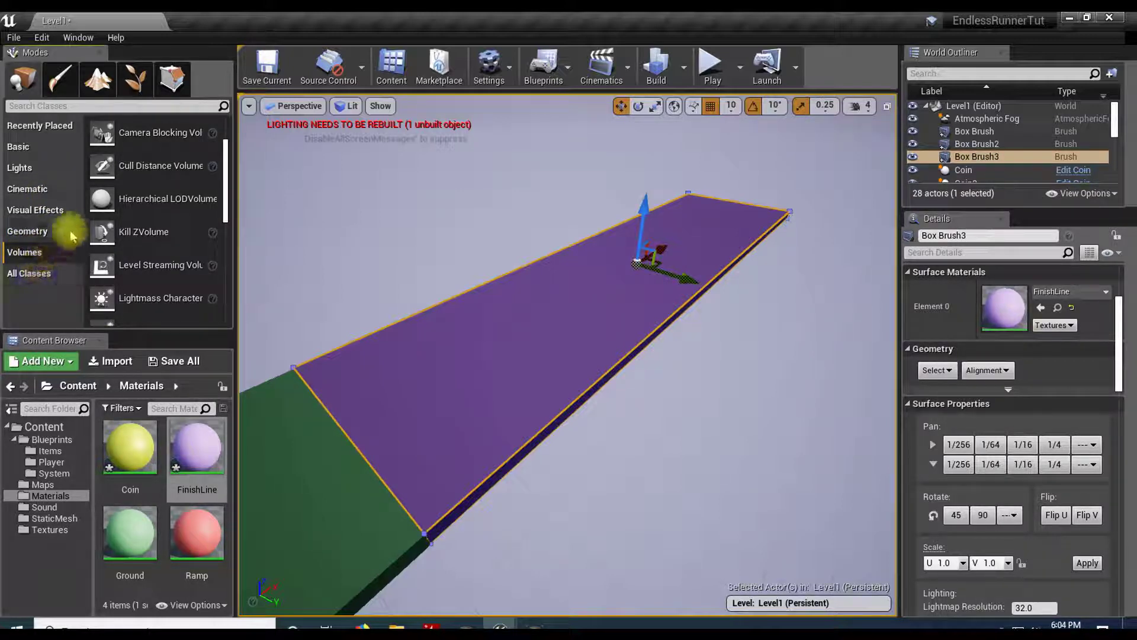
pyautogui.scroll(-3, 142, 195)
pyautogui.scroll(-6, 142, 195)
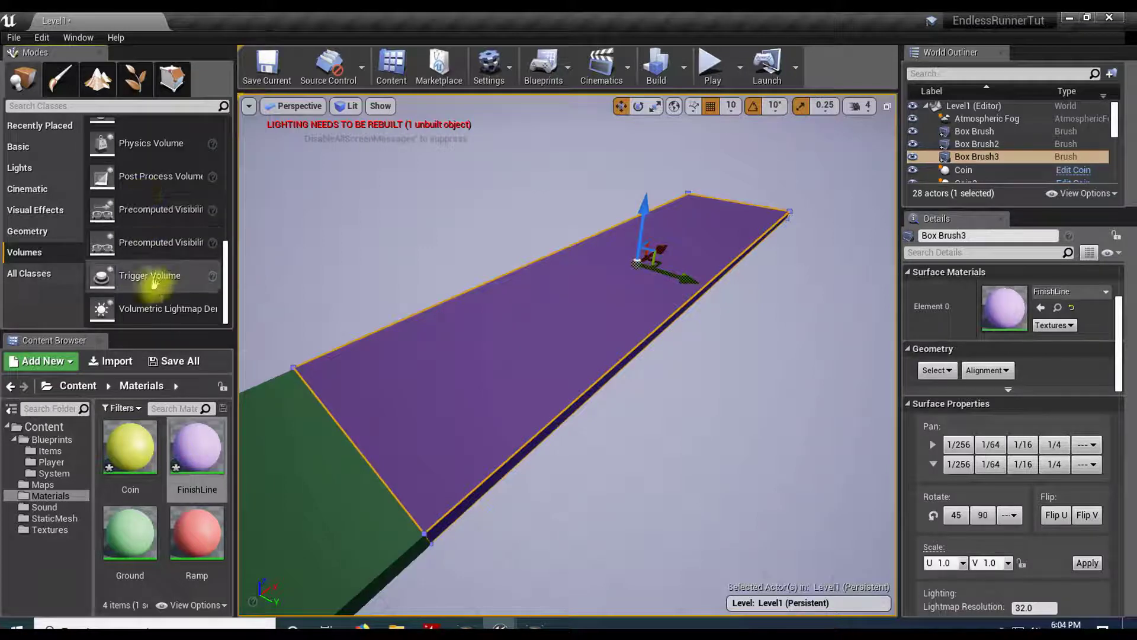
pyautogui.click(140, 282)
pyautogui.moveTo(140, 283); pyautogui.dragTo(511, 344)
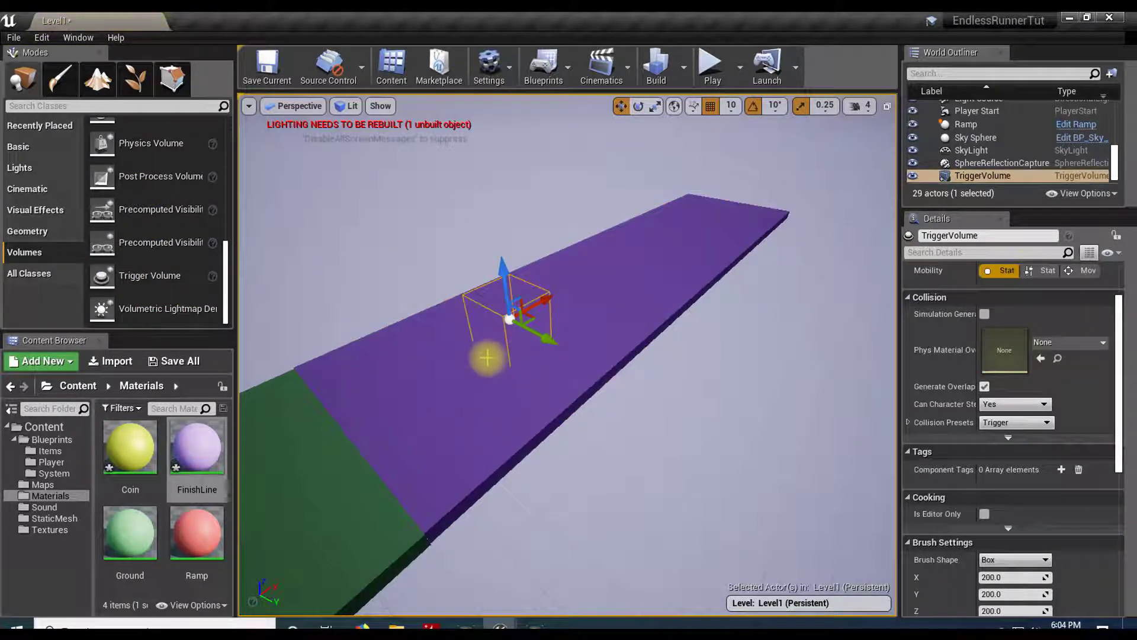
# Scale the trigger volume across the platform's full width and stretch it along the track
pyautogui.moveTo(462, 436)
pyautogui.mouseDown(button='right')
pyautogui.moveTo(450, 435)
pyautogui.moveTo(536, 441)
pyautogui.moveTo(456, 435)
pyautogui.moveTo(470, 432)
pyautogui.moveTo(463, 429)
pyautogui.mouseUp(button='right')
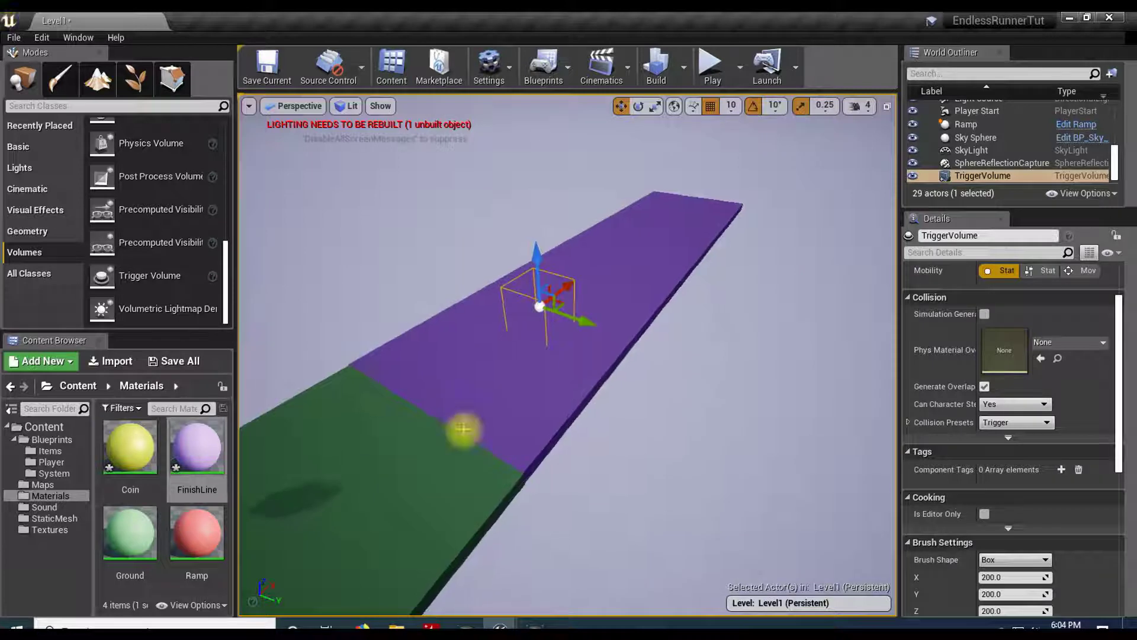
pyautogui.press('e')
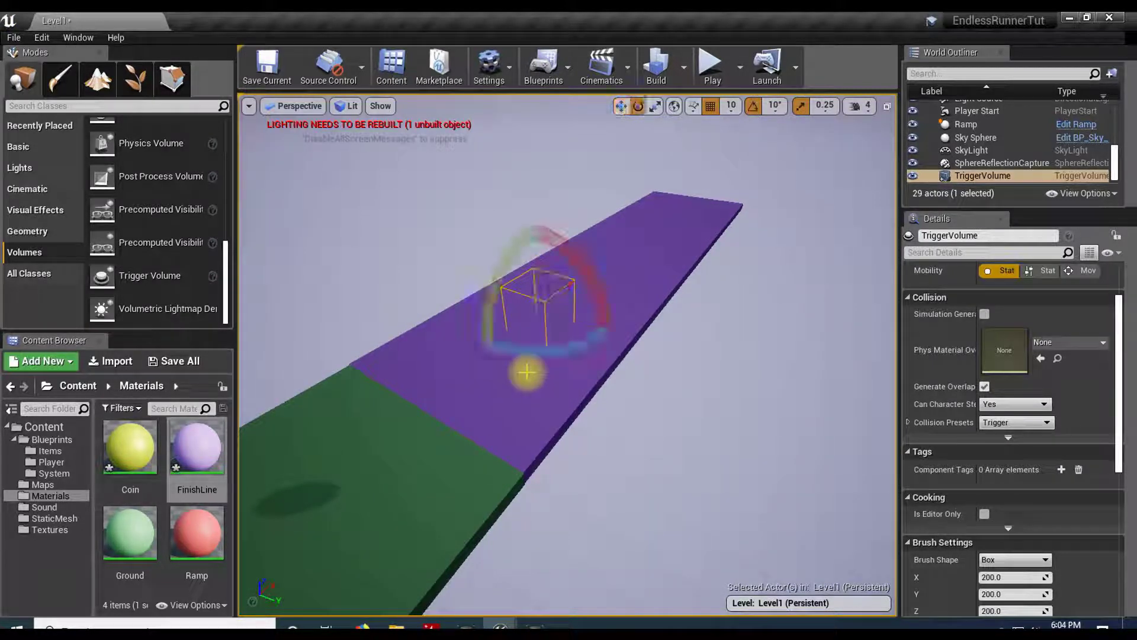
pyautogui.press('r')
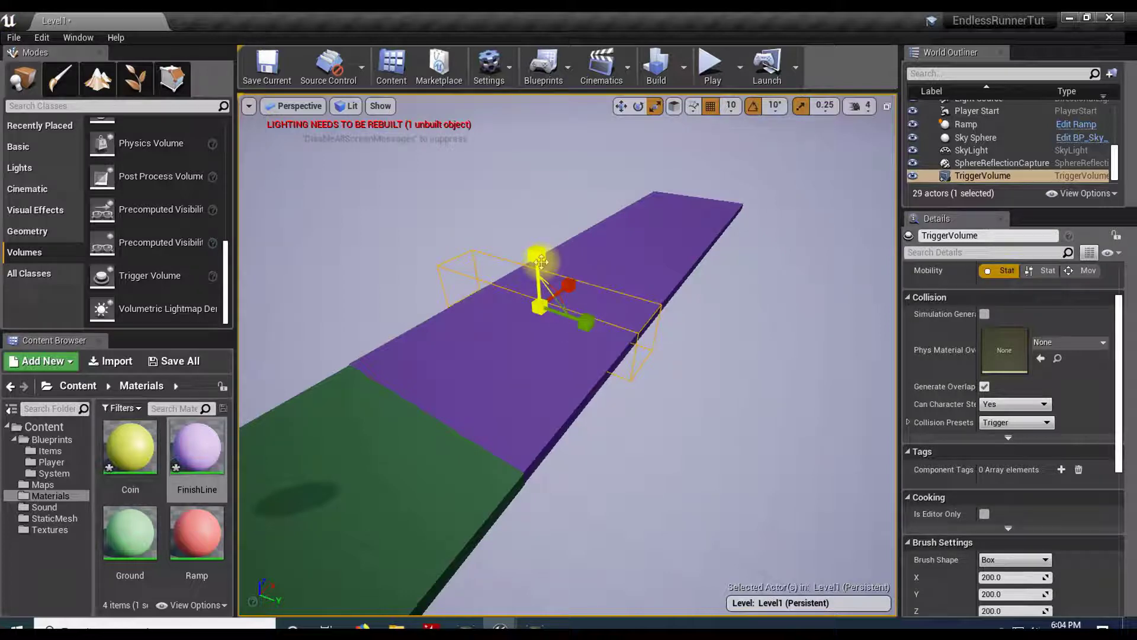
pyautogui.moveTo(569, 286); pyautogui.dragTo(606, 261)
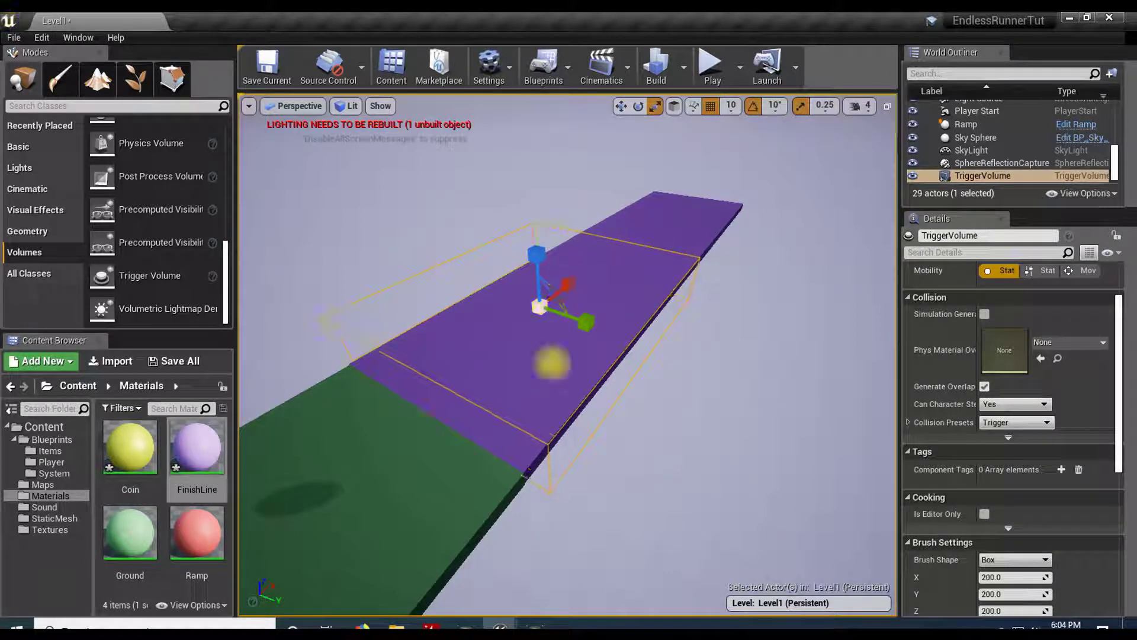
pyautogui.moveTo(574, 406); pyautogui.dragTo(273, 393, button='right')
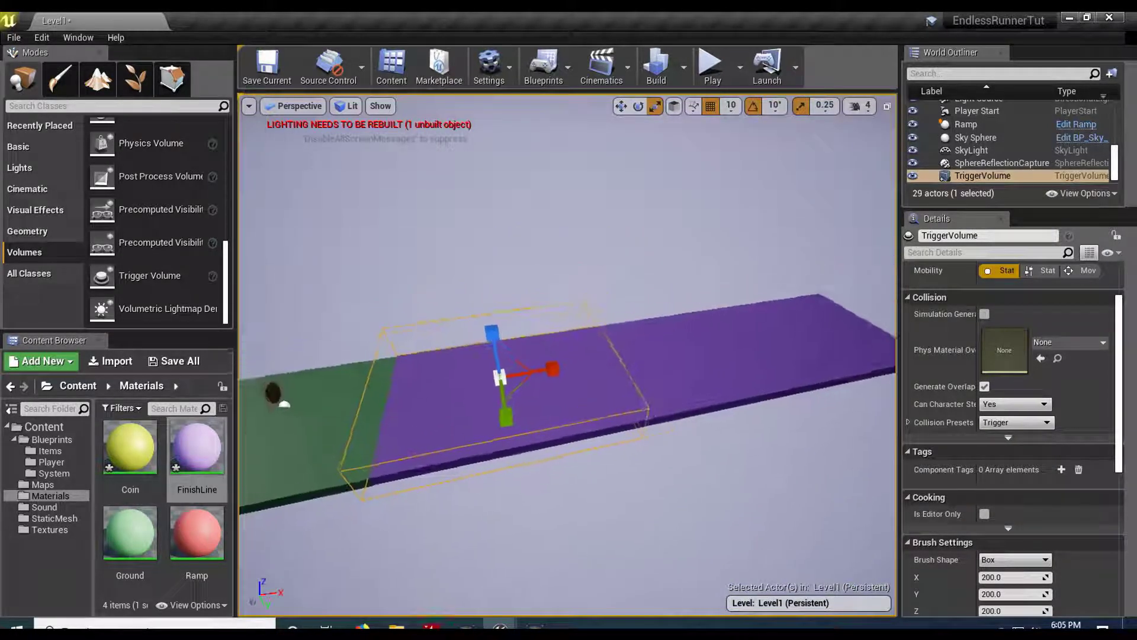
# Scale the trigger volume longer in X and shift it forward from the green ground over the purple platform
pyautogui.press('w')
pyautogui.moveTo(561, 368); pyautogui.dragTo(572, 366)
pyautogui.press('e')
pyautogui.press('r')
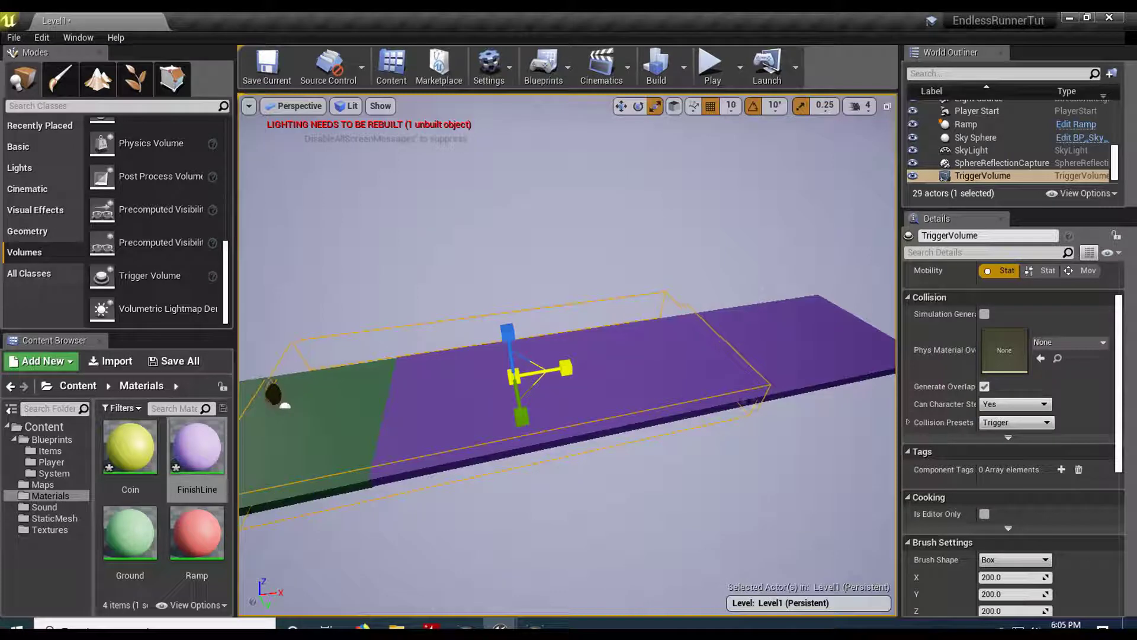
pyautogui.press('w')
pyautogui.moveTo(564, 368); pyautogui.dragTo(654, 363)
pyautogui.moveTo(611, 465); pyautogui.dragTo(650, 493, button='right')
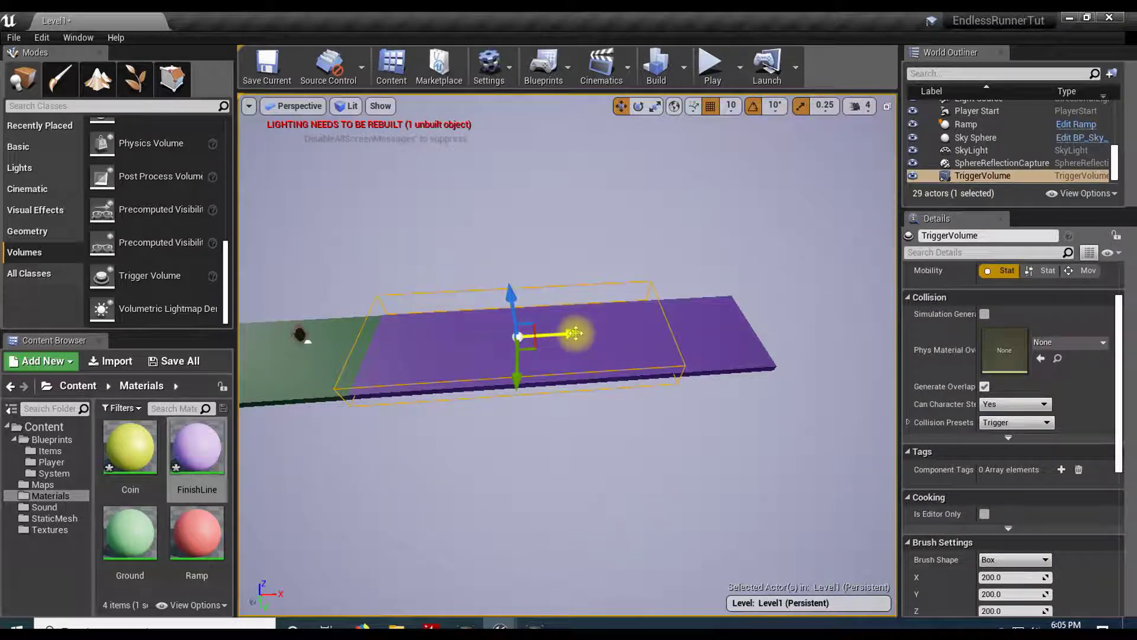
# Fine-tune the trigger volume's X position and length so it covers the purple platform from its start past its far end
pyautogui.moveTo(576, 333); pyautogui.dragTo(616, 331)
pyautogui.press('e')
pyautogui.press('r')
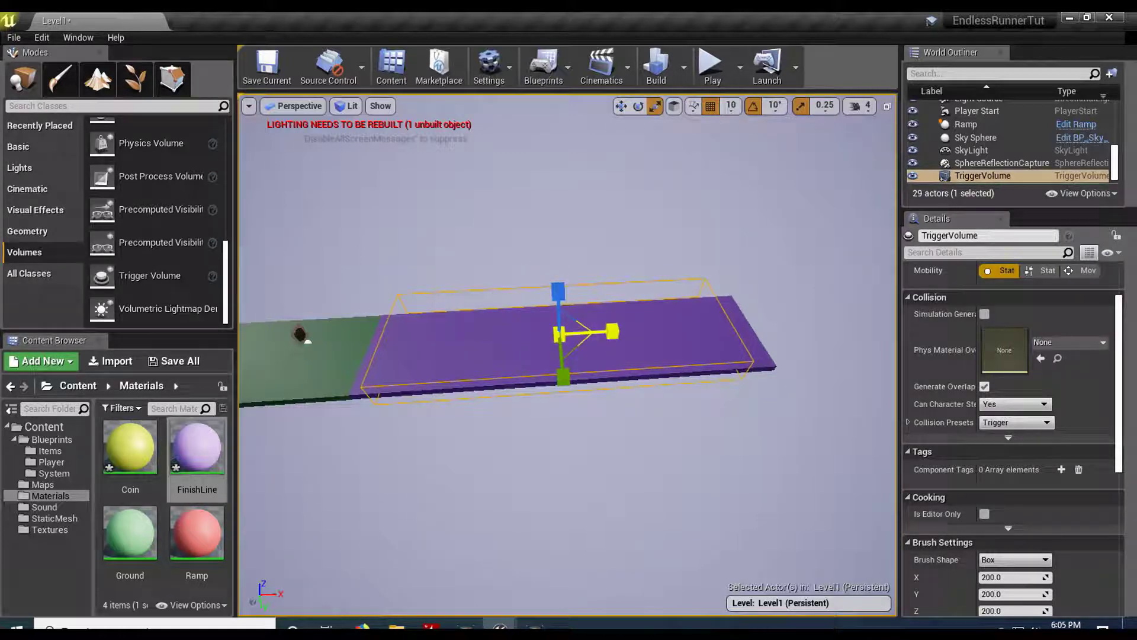
pyautogui.moveTo(613, 330); pyautogui.dragTo(619, 329)
pyautogui.press('e')
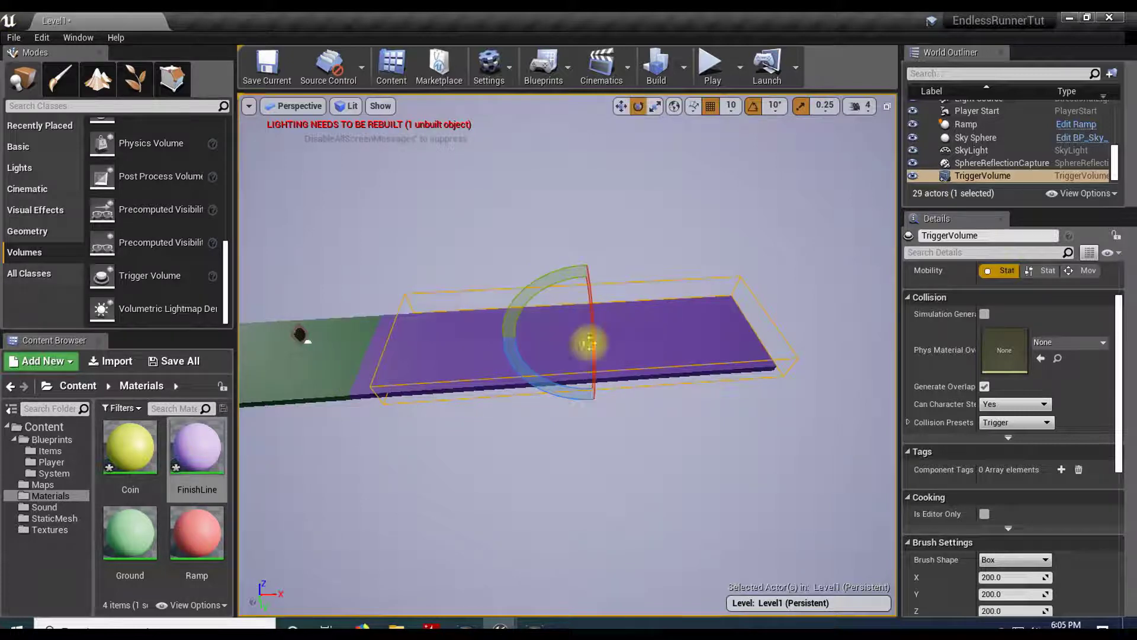
pyautogui.press('r')
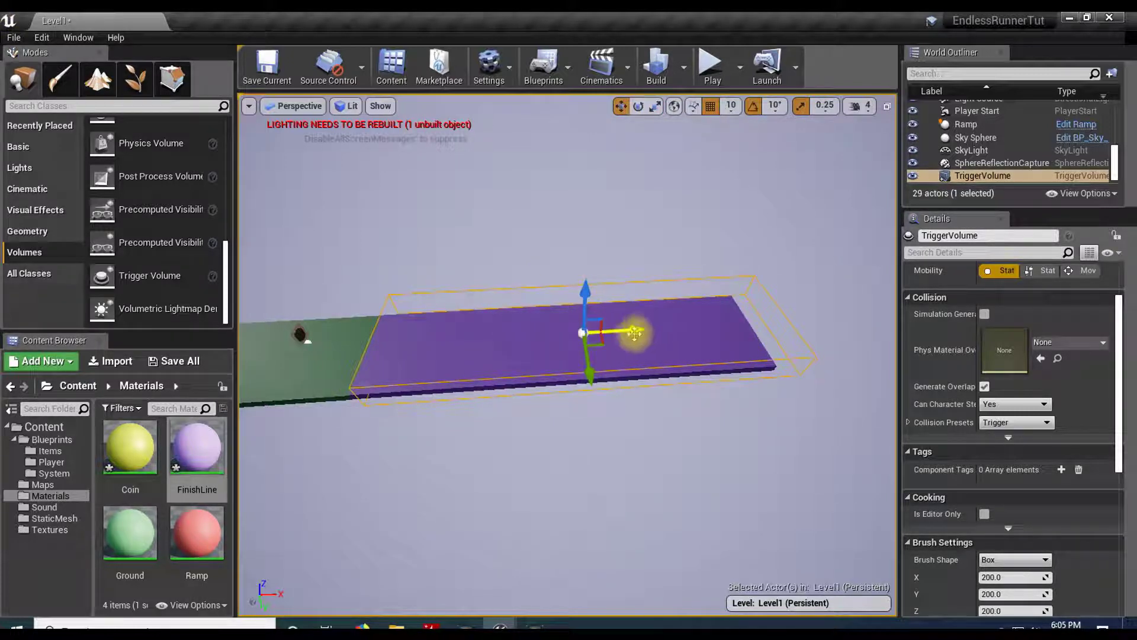
pyautogui.moveTo(614, 359); pyautogui.dragTo(533, 457, button='right')
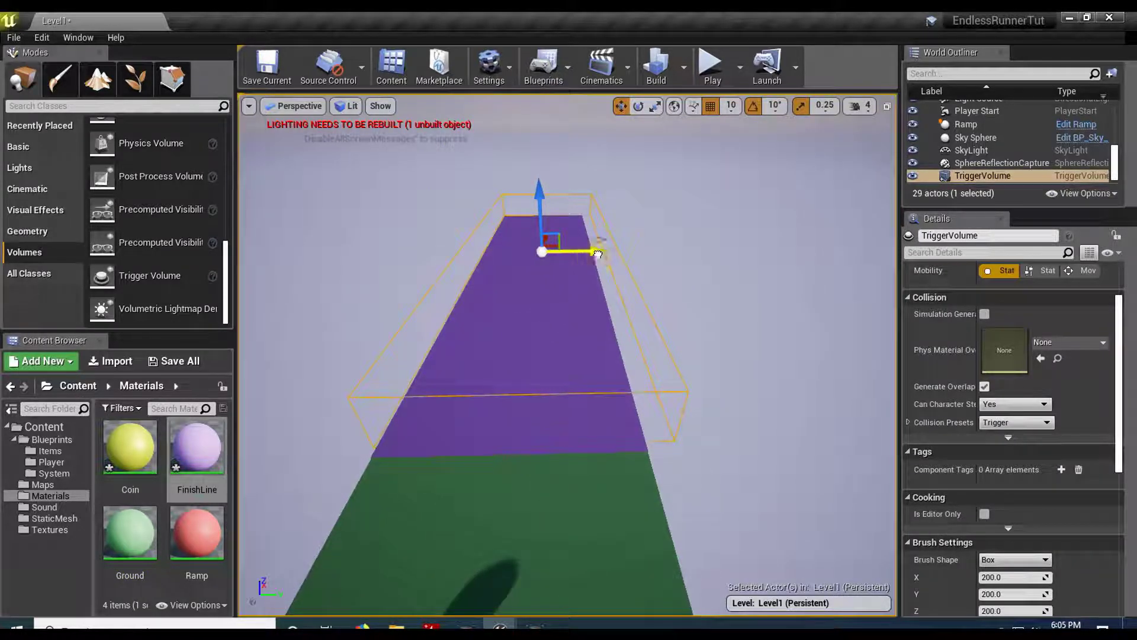
# Try a box brush Z size of 10000 on the trigger volume and settle on 5000
pyautogui.moveTo(602, 432); pyautogui.dragTo(585, 410, button='right')
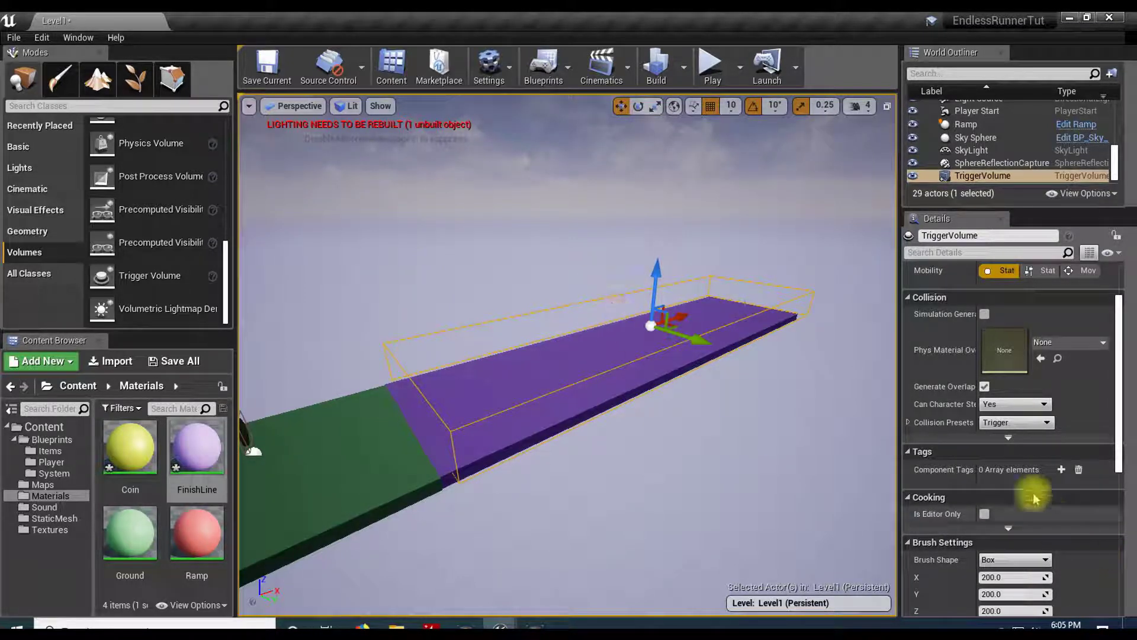
pyautogui.scroll(-6, 1003, 444)
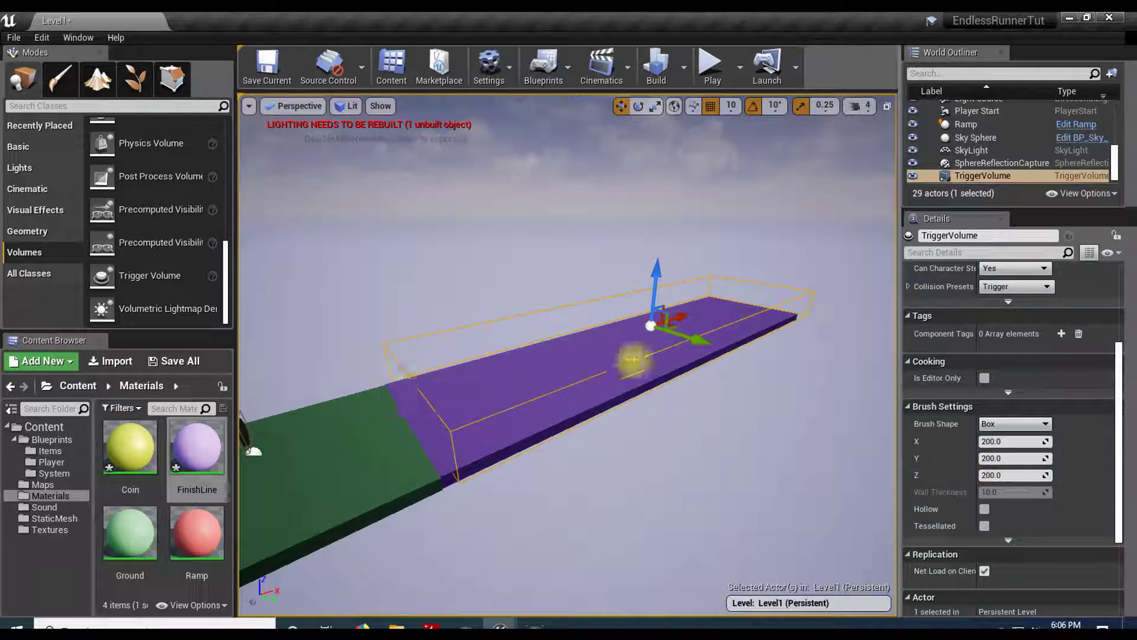
pyautogui.scroll(5, 999, 376)
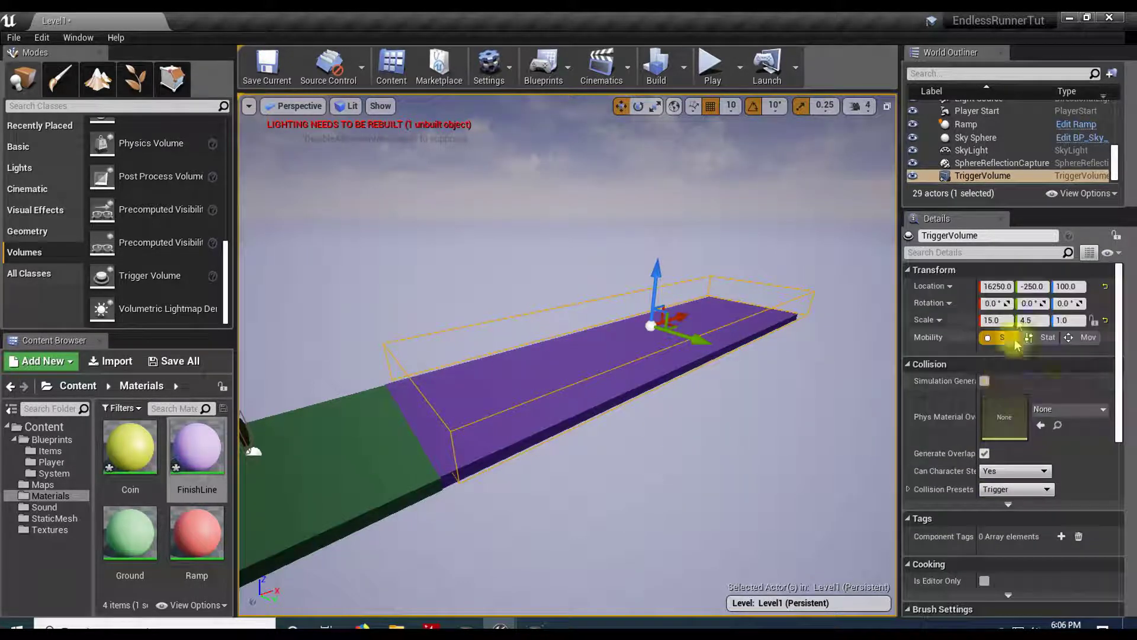
pyautogui.scroll(-2, 974, 397)
pyautogui.scroll(-4, 971, 409)
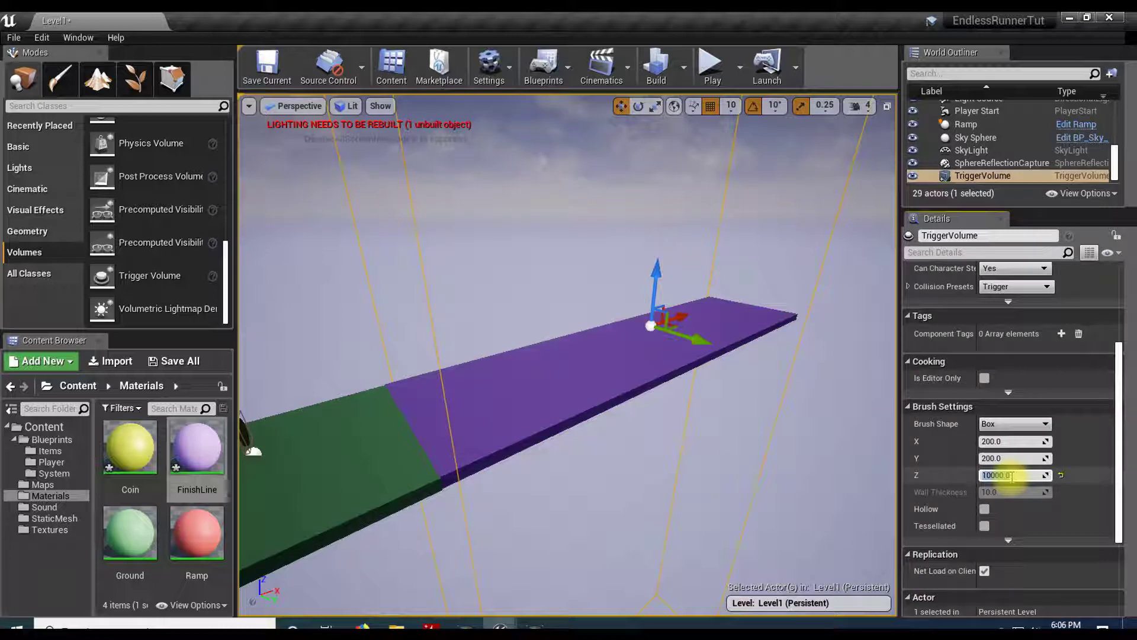
pyautogui.moveTo(750, 471)
pyautogui.mouseDown(button='right')
pyautogui.moveTo(750, 326)
pyautogui.moveTo(749, 509)
pyautogui.moveTo(733, 465)
pyautogui.mouseUp(button='right')
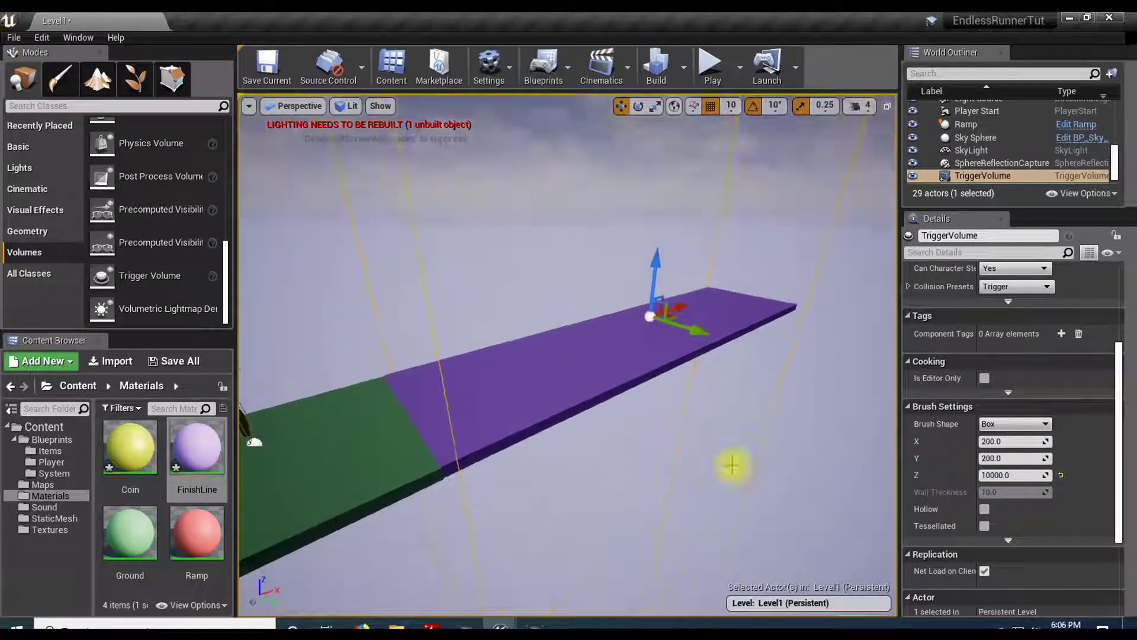
pyautogui.click(1021, 475)
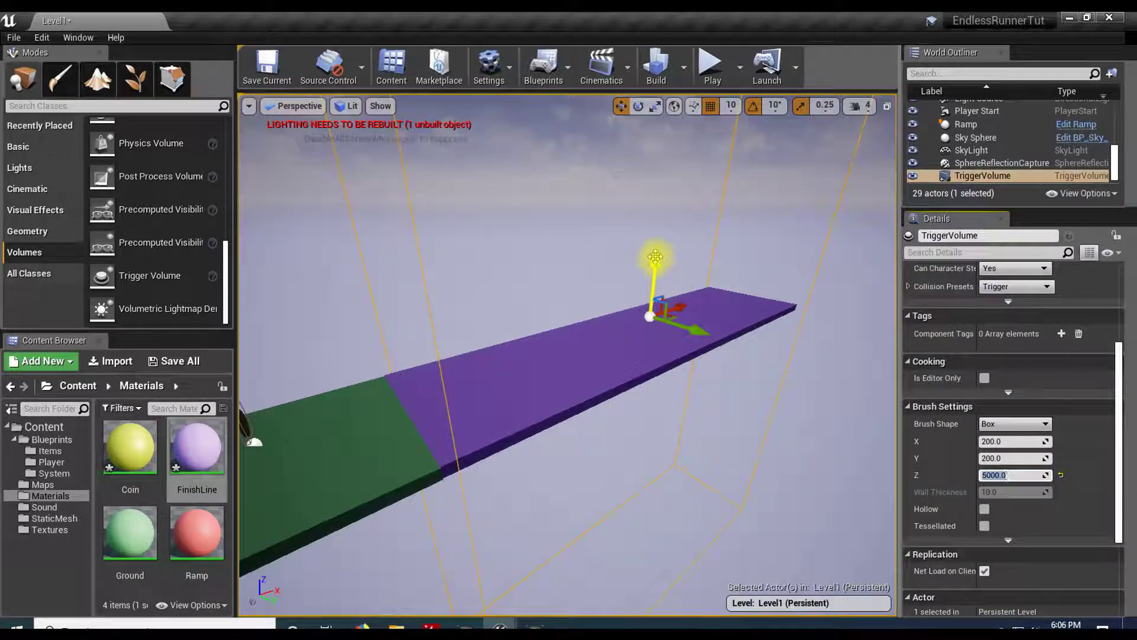
# Raise the trigger volume along Z until its base sits just at the underside of the purple platform
pyautogui.moveTo(595, 296); pyautogui.dragTo(592, 240)
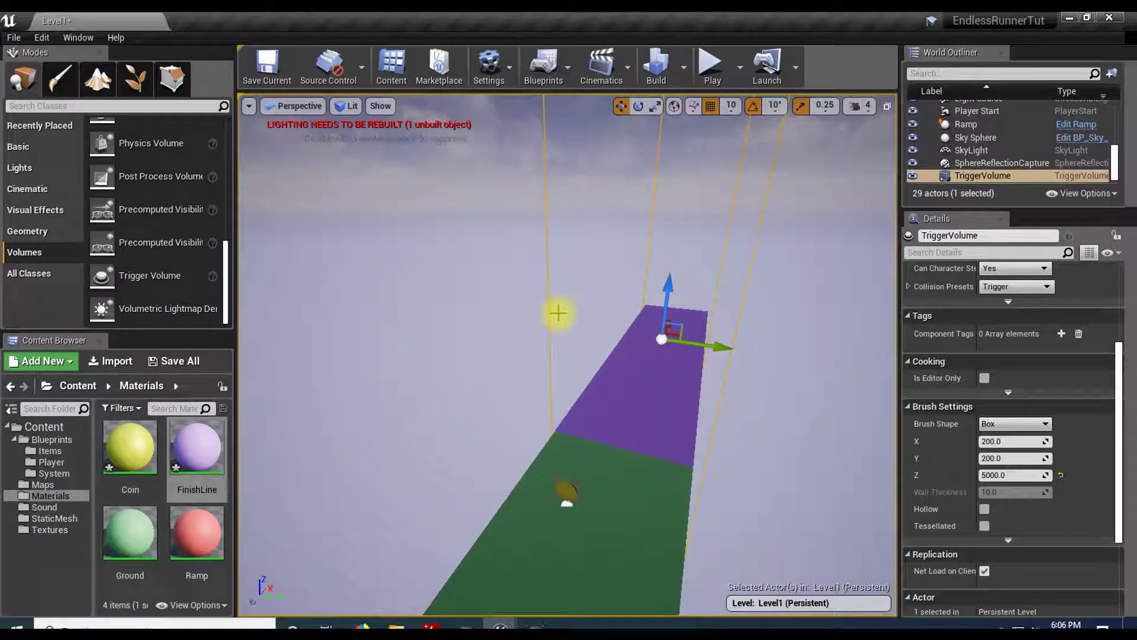
pyautogui.moveTo(606, 348); pyautogui.dragTo(574, 368)
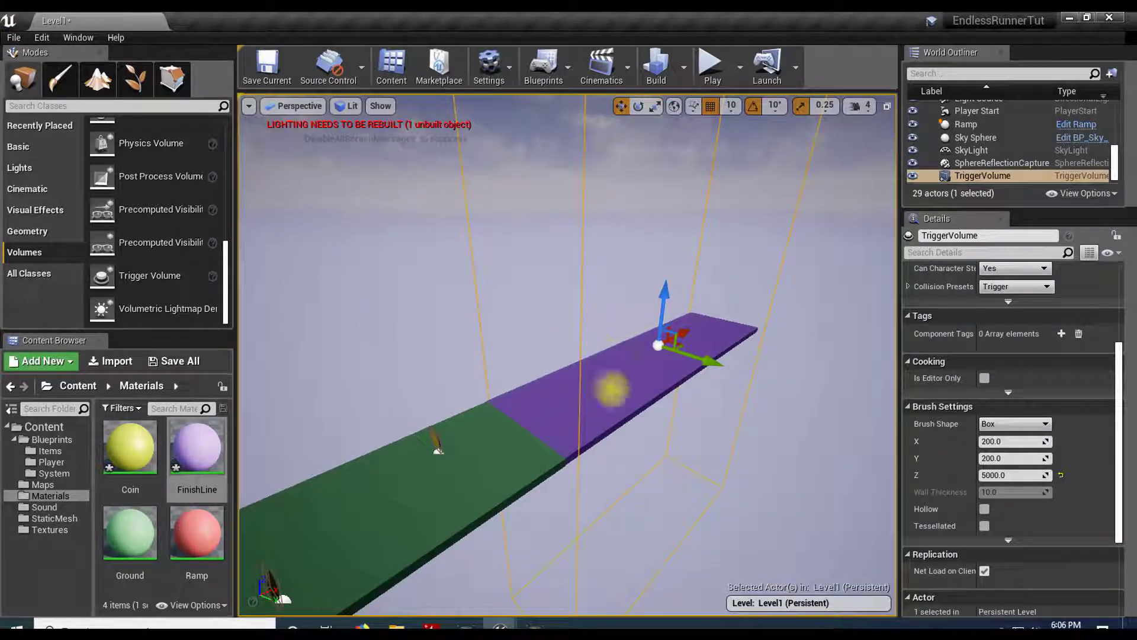
pyautogui.moveTo(668, 290); pyautogui.dragTo(687, 112)
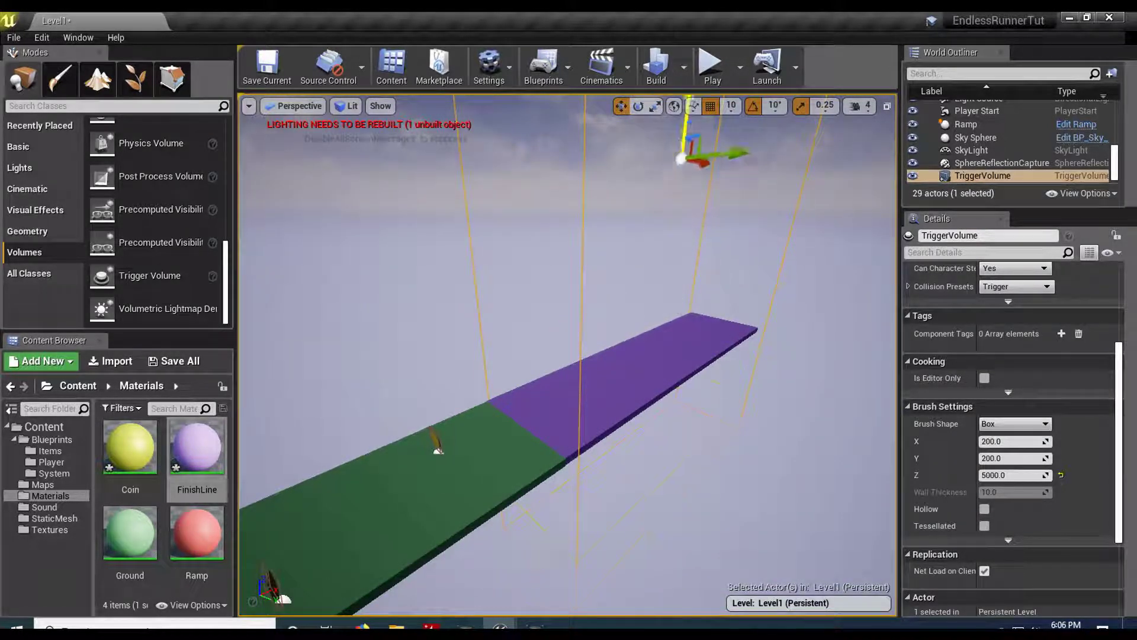
pyautogui.moveTo(642, 384)
pyautogui.mouseDown(button='right')
pyautogui.moveTo(645, 320)
pyautogui.moveTo(643, 380)
pyautogui.mouseUp(button='right')
pyautogui.moveTo(631, 154); pyautogui.dragTo(632, 106)
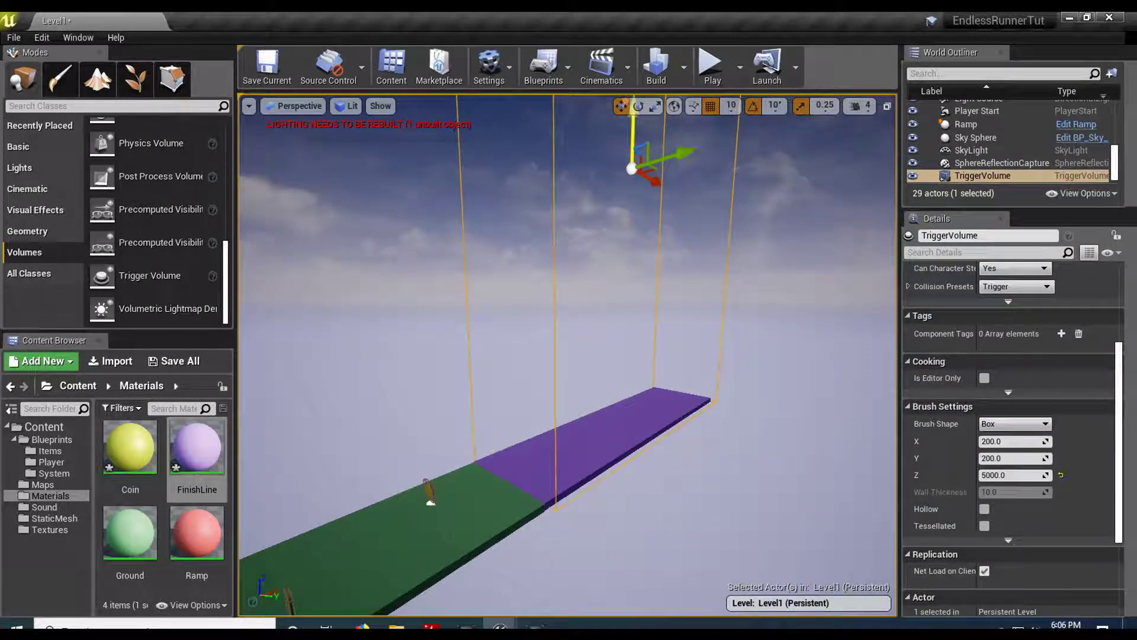
pyautogui.moveTo(602, 397)
pyautogui.mouseDown(button='right')
pyautogui.moveTo(601, 331)
pyautogui.moveTo(601, 381)
pyautogui.mouseUp(button='right')
pyautogui.moveTo(630, 203); pyautogui.dragTo(616, 215, button='right')
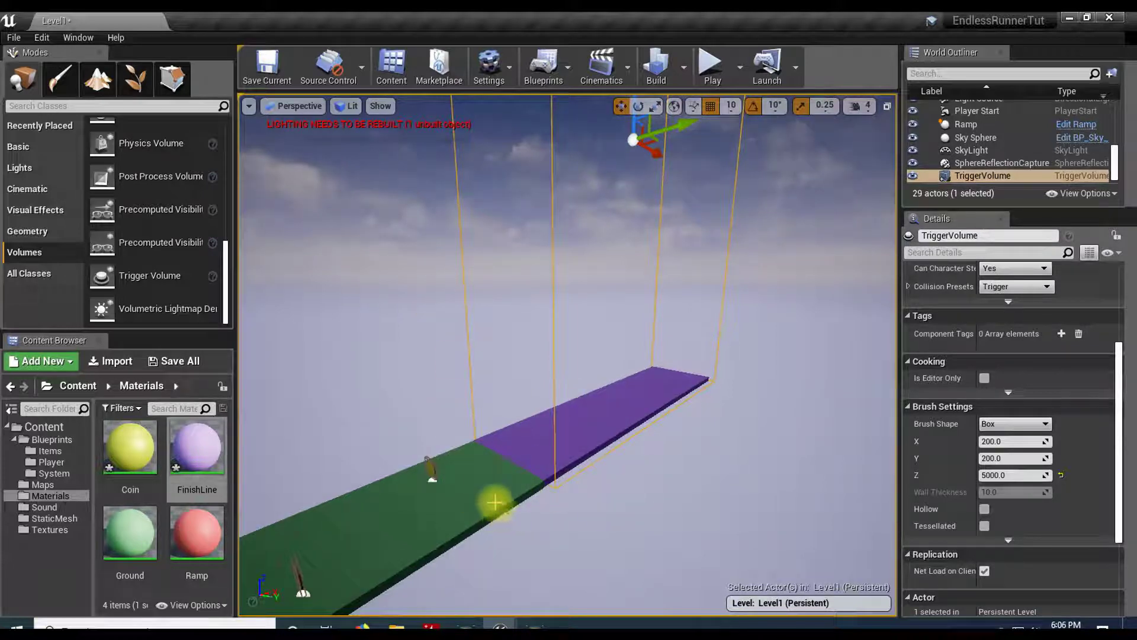
pyautogui.moveTo(450, 487); pyautogui.dragTo(544, 406, button='right')
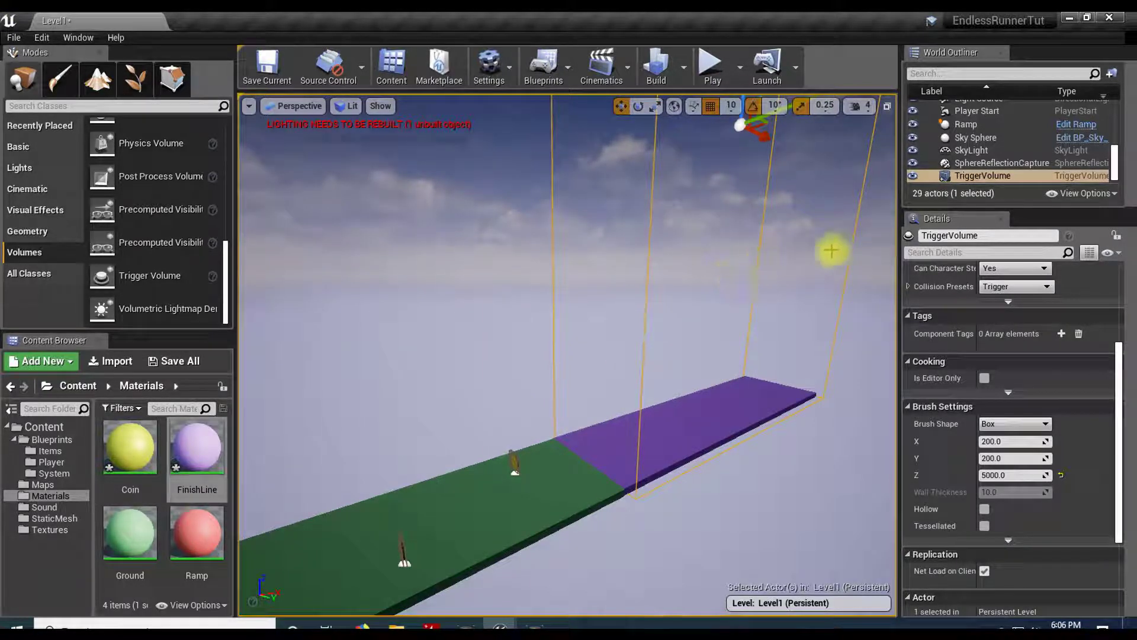
# Rename the trigger volume as FinishLine and save the level
pyautogui.click(1004, 234)
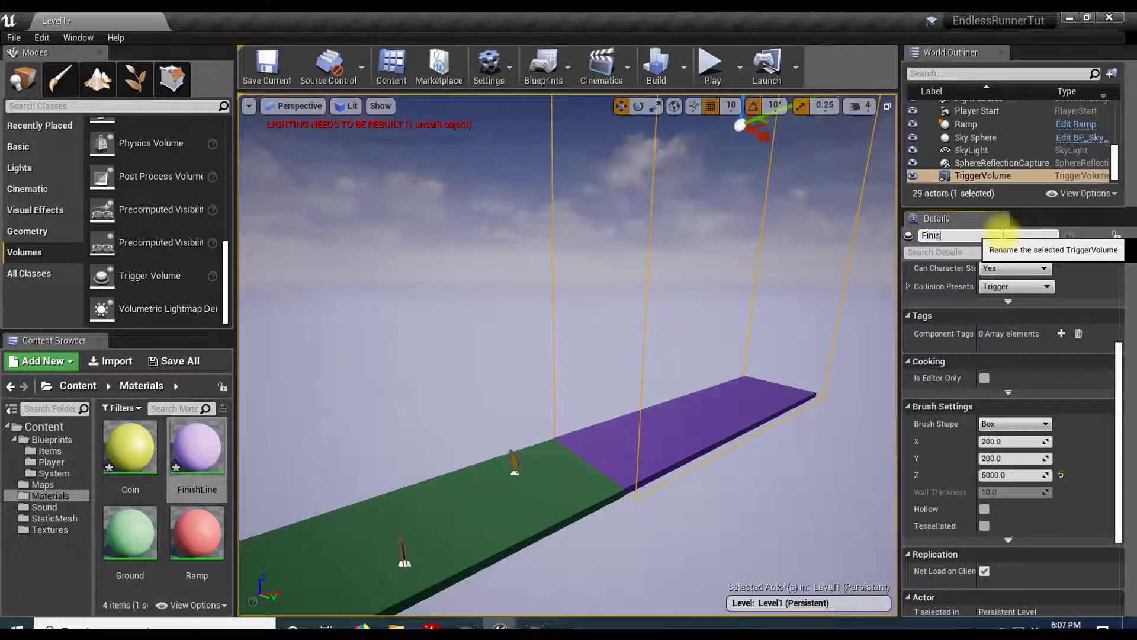
pyautogui.write('e')
pyautogui.press('Return')
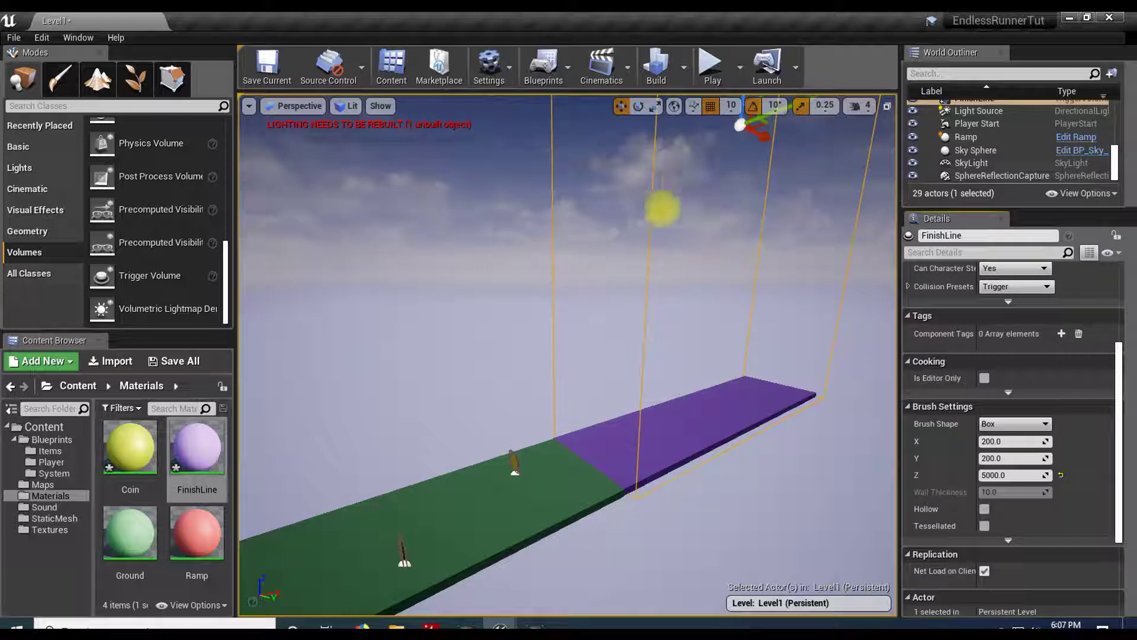
pyautogui.click(13, 37)
pyautogui.click(48, 157)
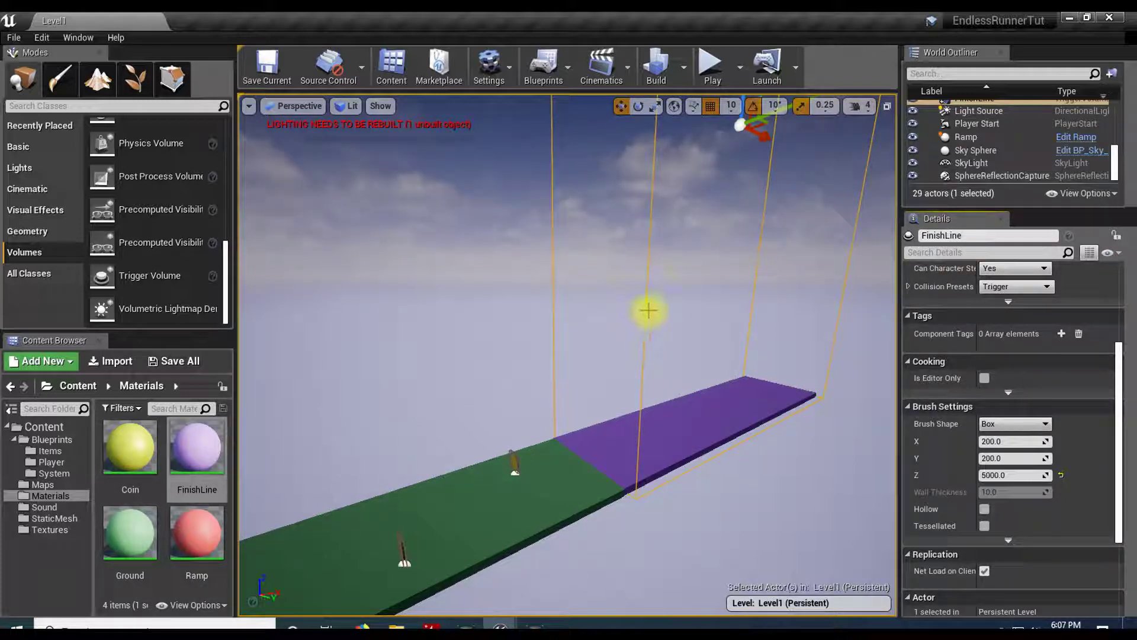
# Open the Level Blueprint and delete the default Event BeginPlay and Event Tick nodes from its Event Graph
pyautogui.click(567, 67)
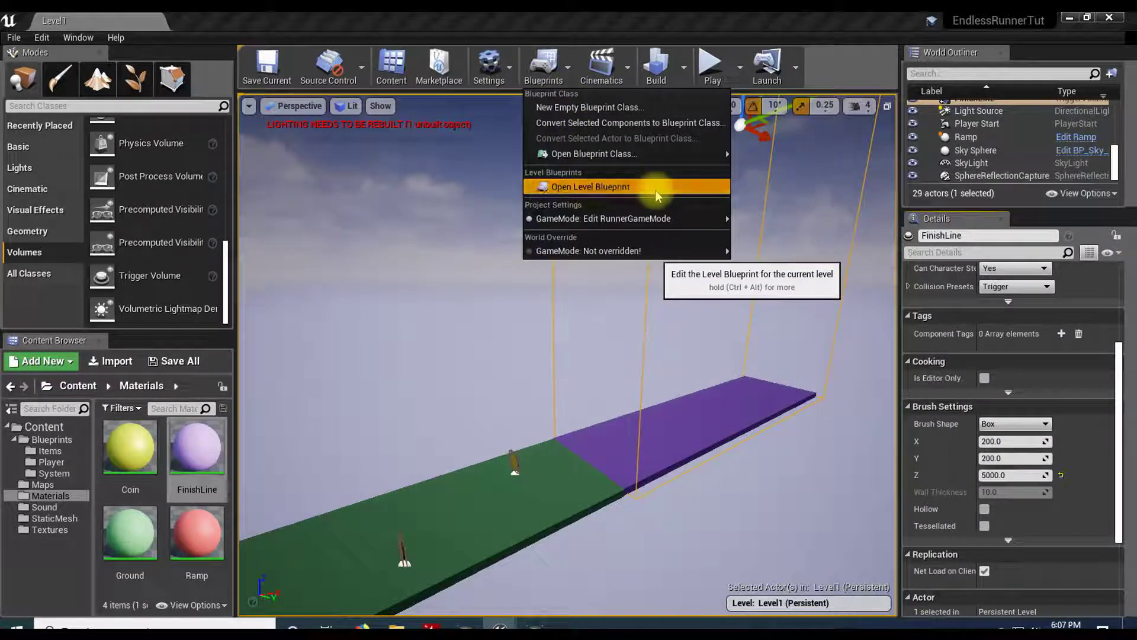
pyautogui.click(655, 189)
pyautogui.moveTo(636, 359); pyautogui.dragTo(423, 348, button='right')
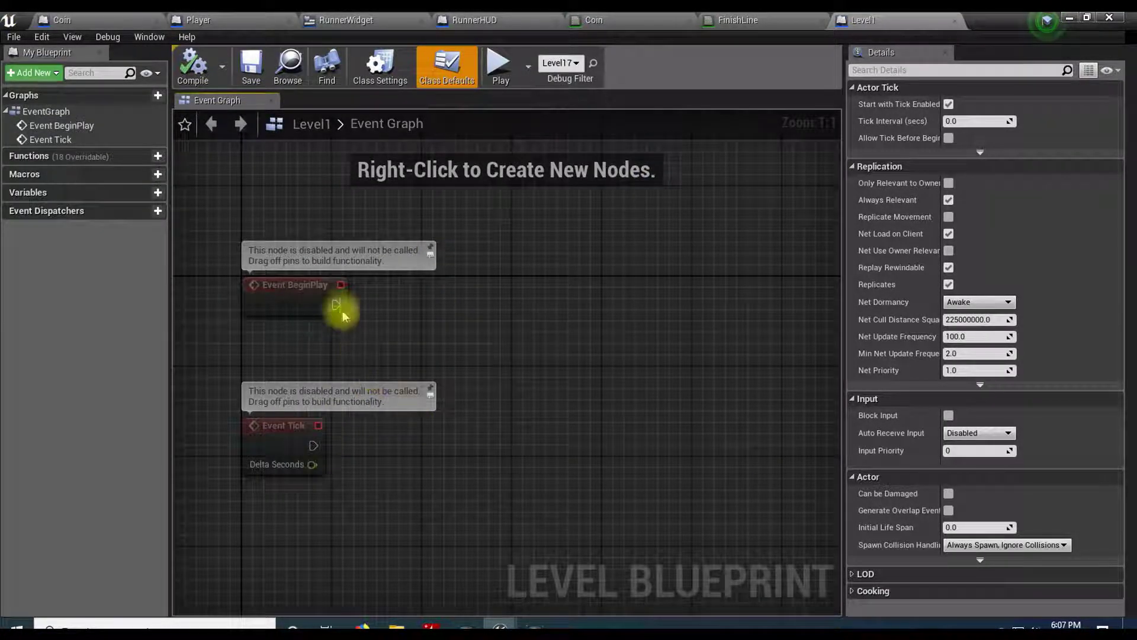
pyautogui.moveTo(338, 353); pyautogui.dragTo(343, 322, button='right')
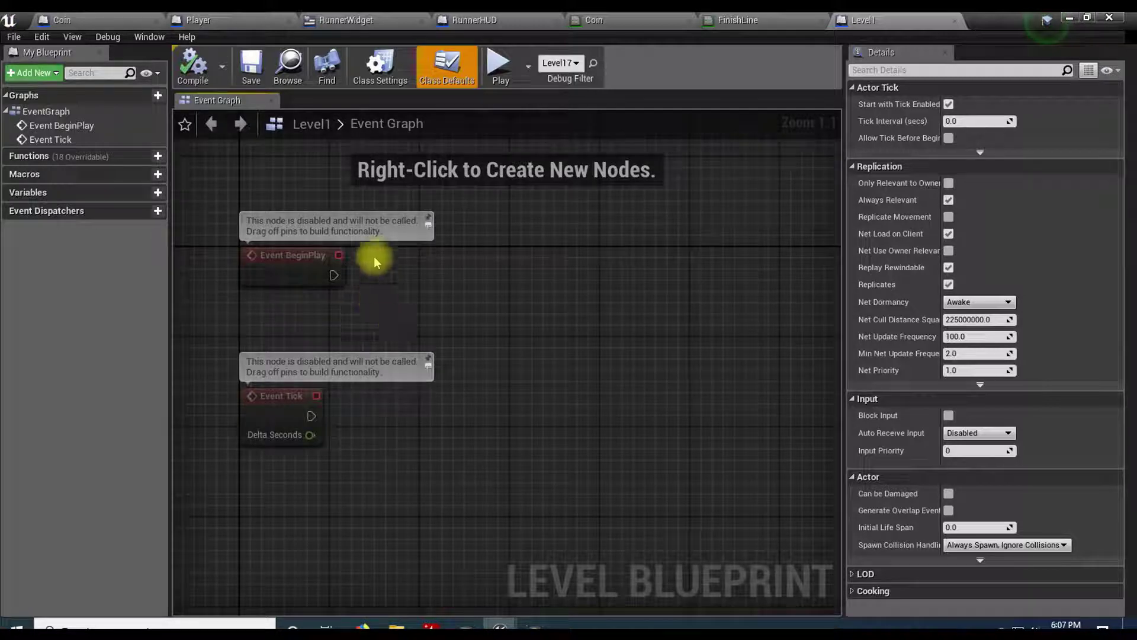
pyautogui.moveTo(210, 224); pyautogui.dragTo(399, 470)
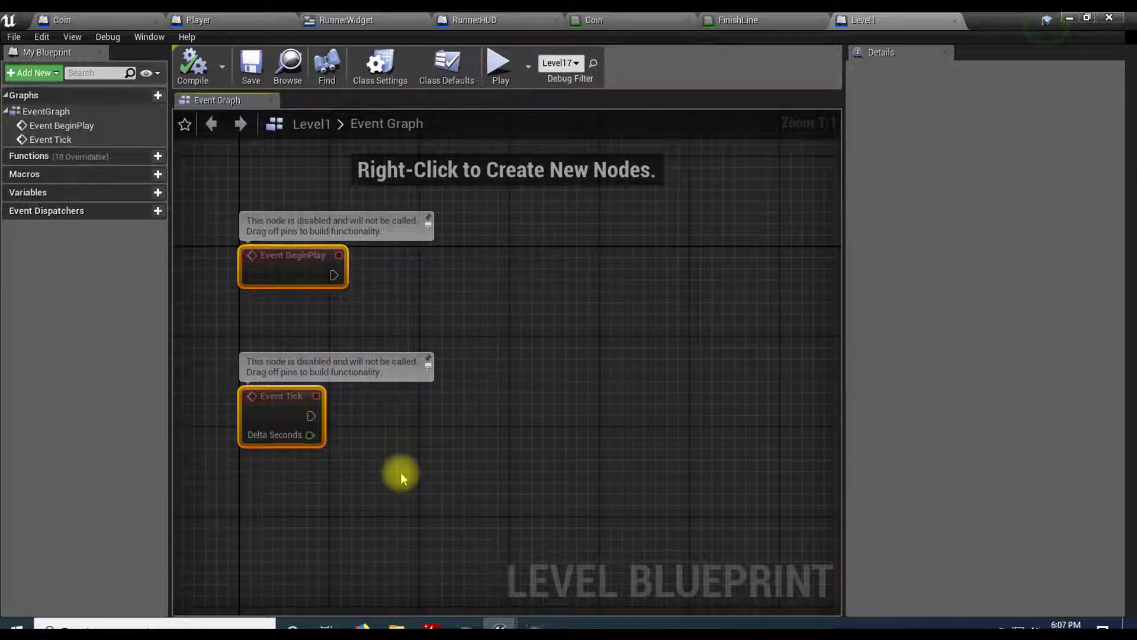
pyautogui.press('Delete')
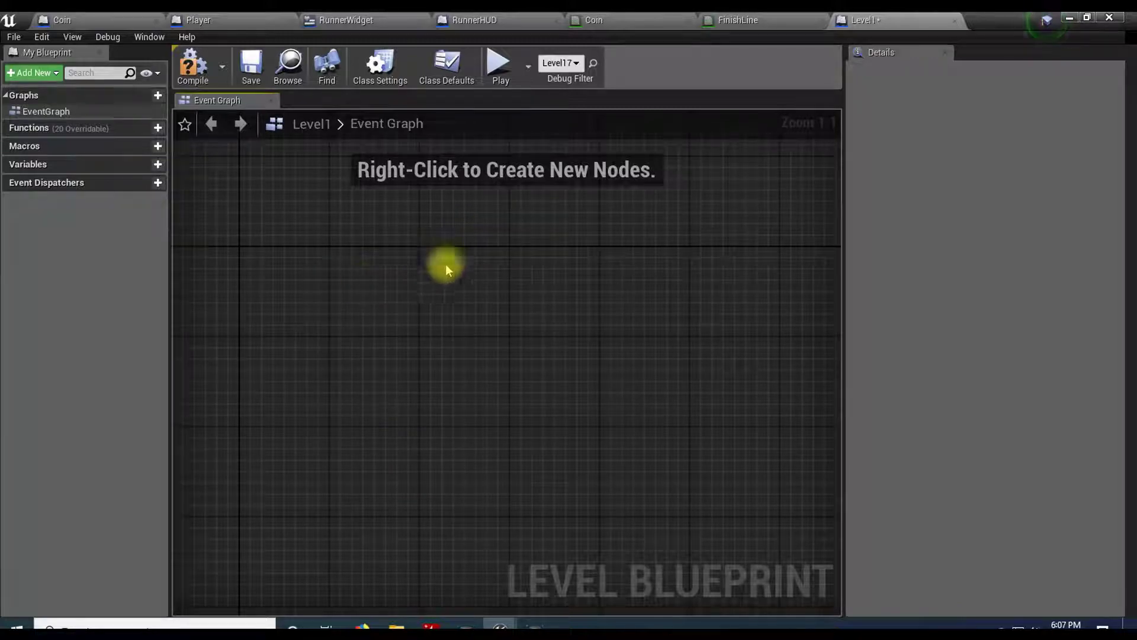
# Add an On Actor Begin Overlap event for the FinishLine trigger volume to the Level Blueprint's Event Graph
pyautogui.click(1089, 19)
pyautogui.moveTo(564, 122); pyautogui.dragTo(421, 151)
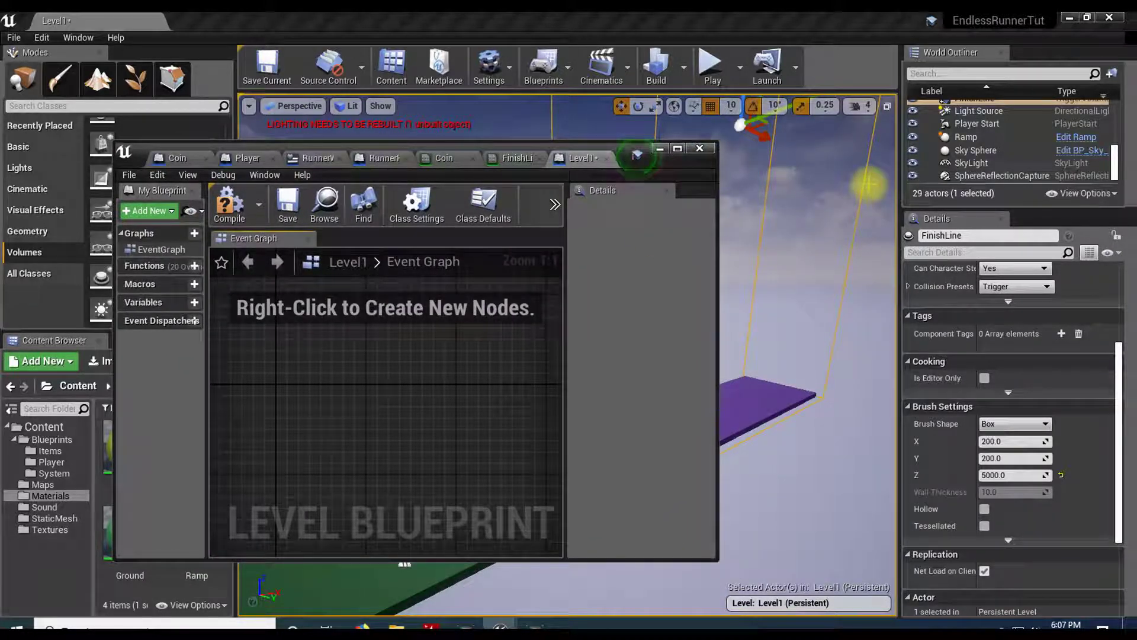
pyautogui.rightClick(314, 377)
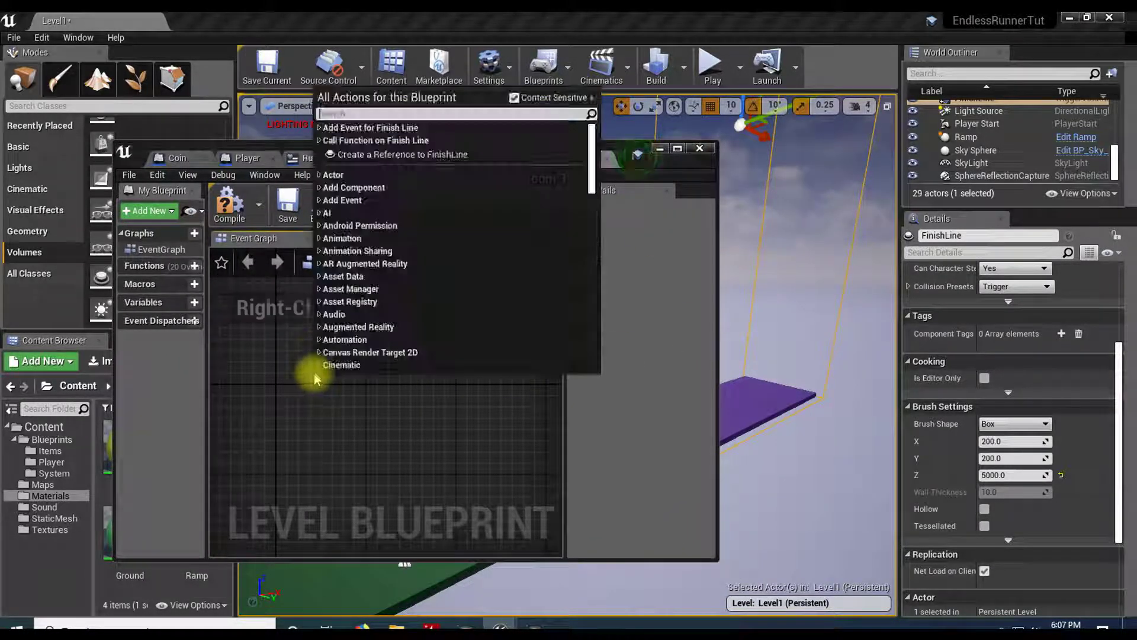
pyautogui.write('on ac')
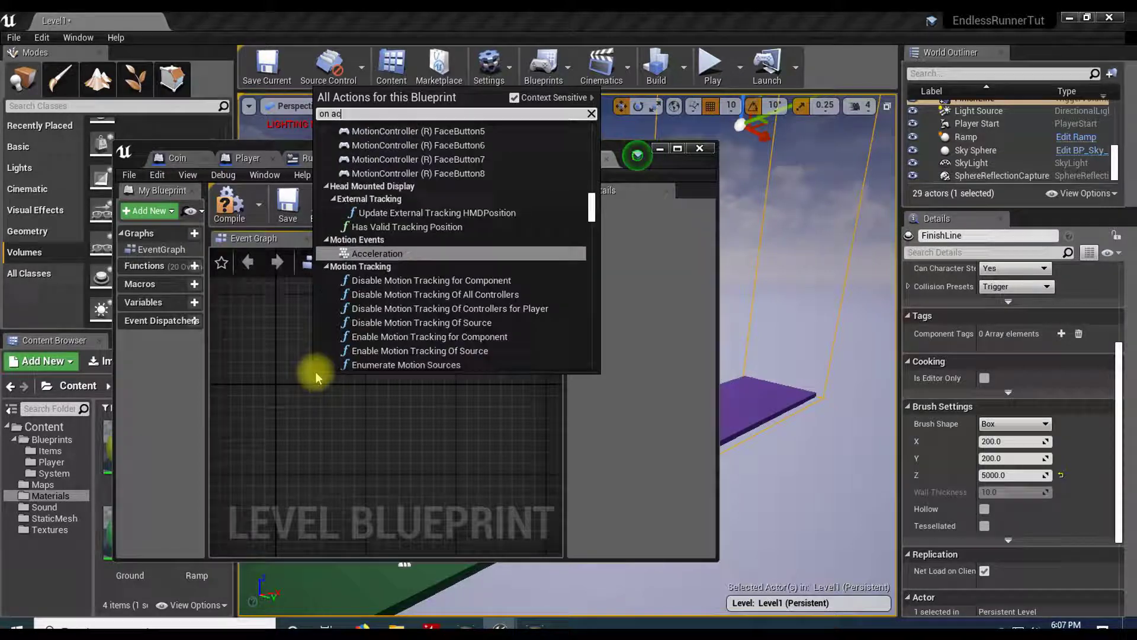
pyautogui.write('tor begin over')
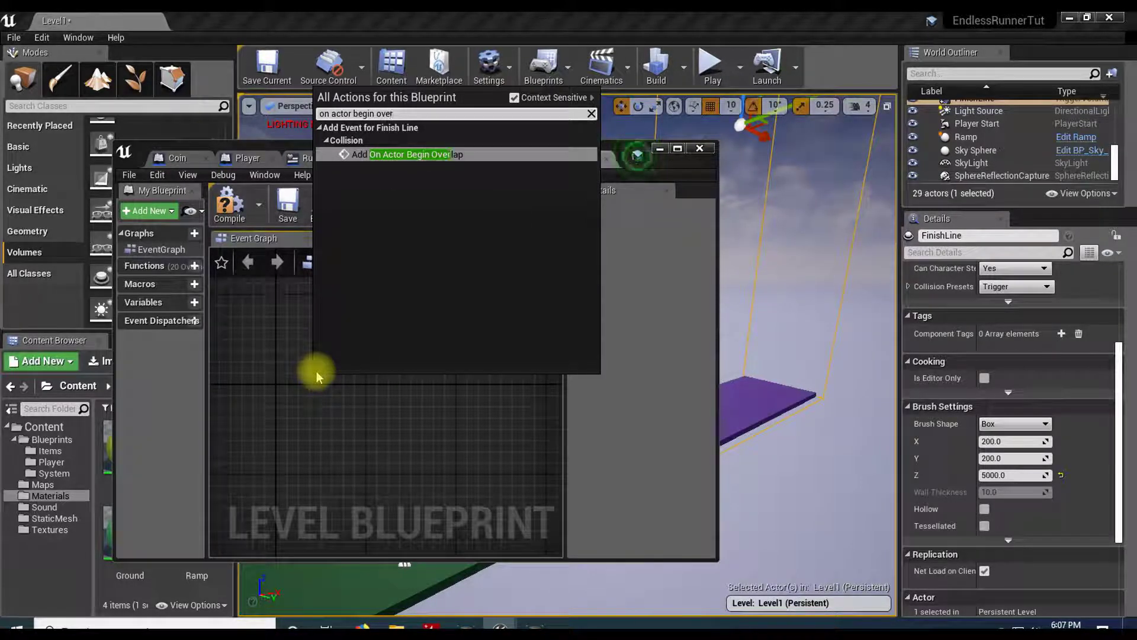
pyautogui.click(405, 154)
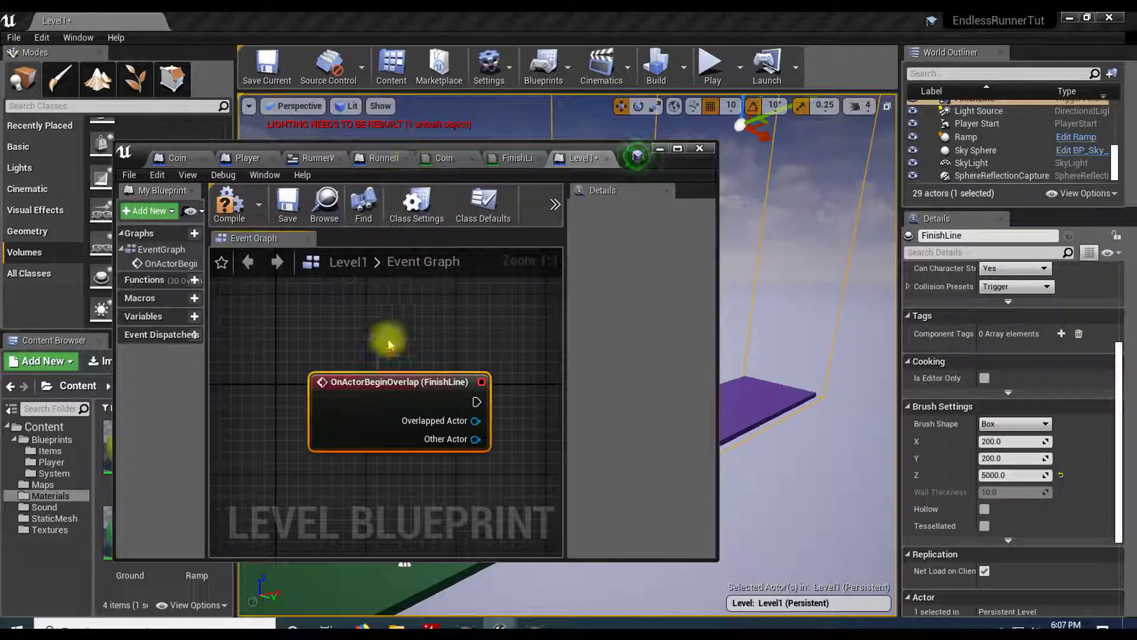
pyautogui.moveTo(376, 395); pyautogui.dragTo(342, 383)
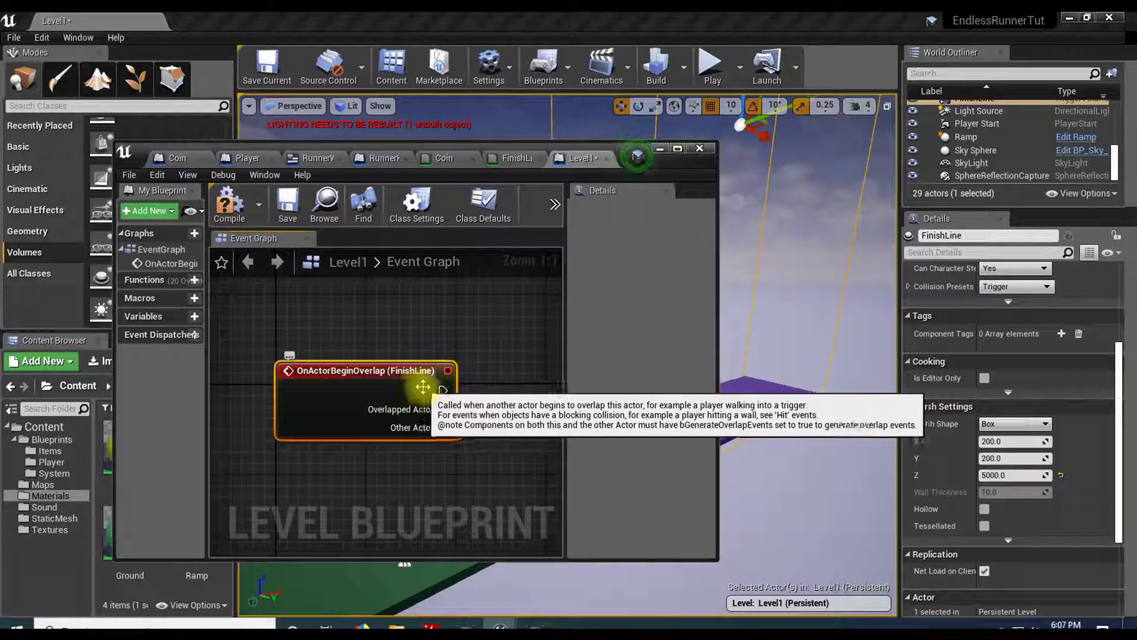
pyautogui.click(677, 149)
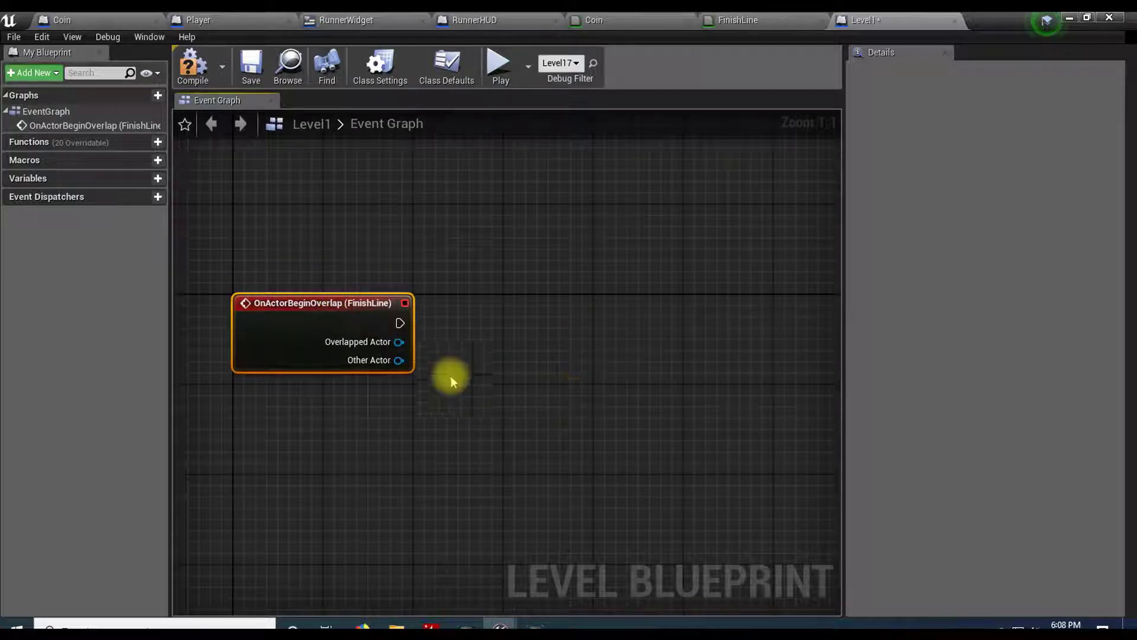
# Add a Cast To Player node after the OnActorBeginOverlap event and connect Other Actor to its Object input
pyautogui.moveTo(399, 320); pyautogui.dragTo(468, 325)
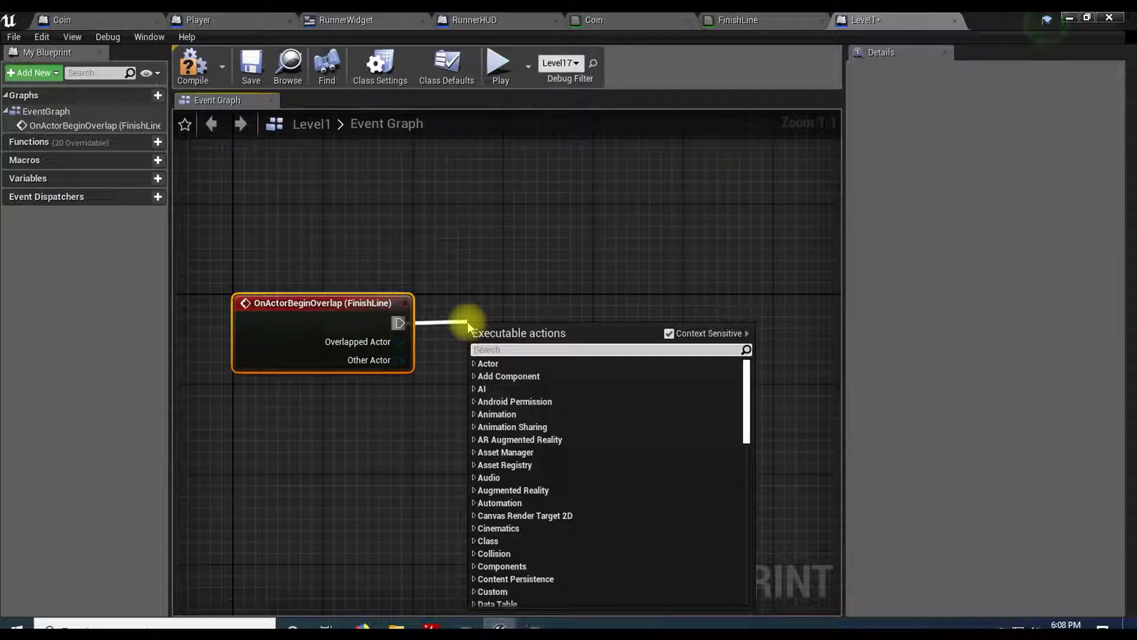
pyautogui.write('cast t')
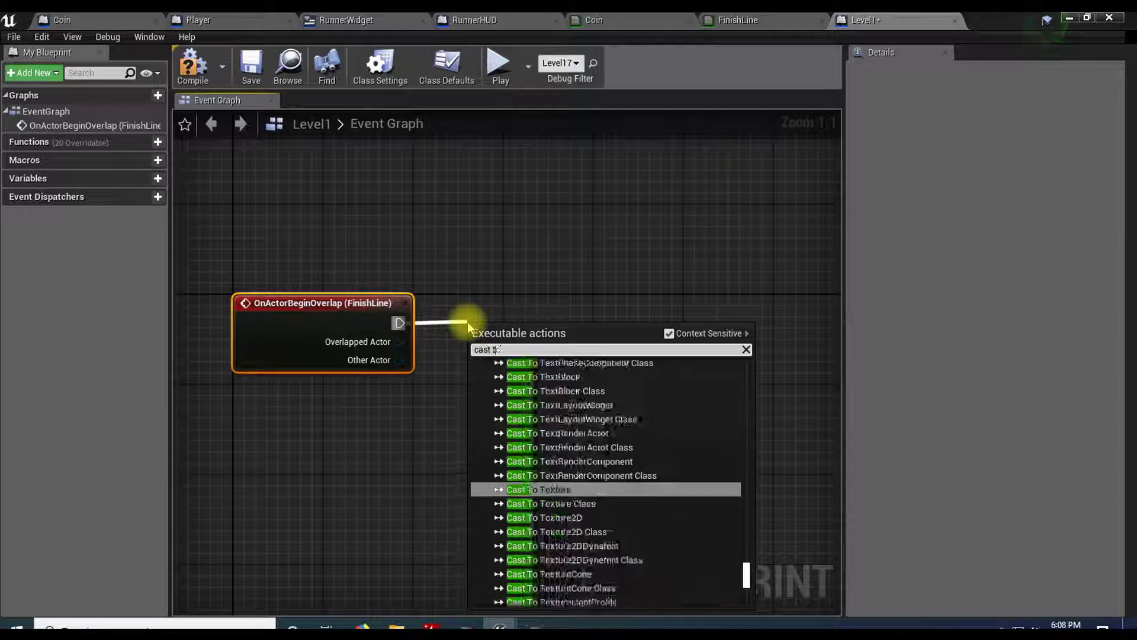
pyautogui.write('o player')
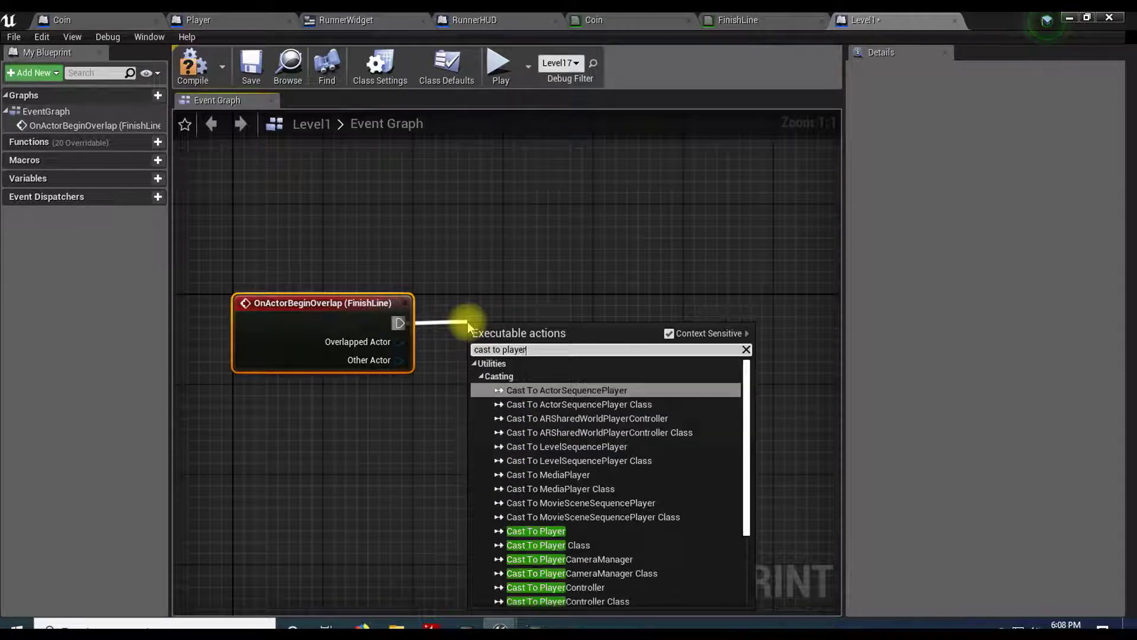
pyautogui.click(521, 531)
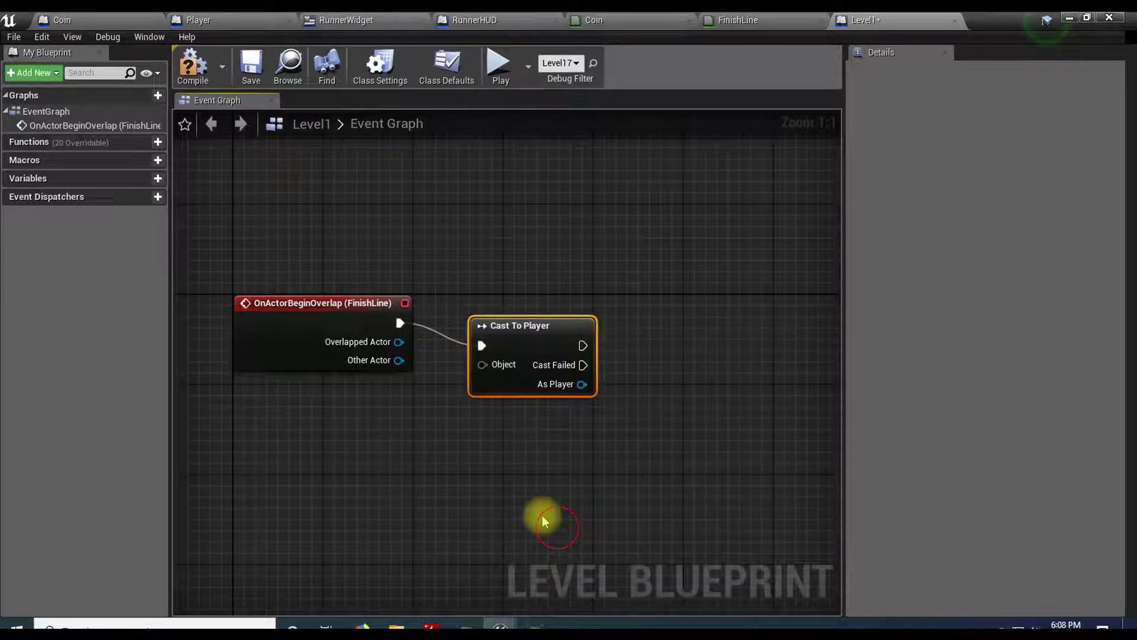
pyautogui.moveTo(513, 335); pyautogui.dragTo(399, 364)
pyautogui.moveTo(574, 414); pyautogui.dragTo(402, 398, button='right')
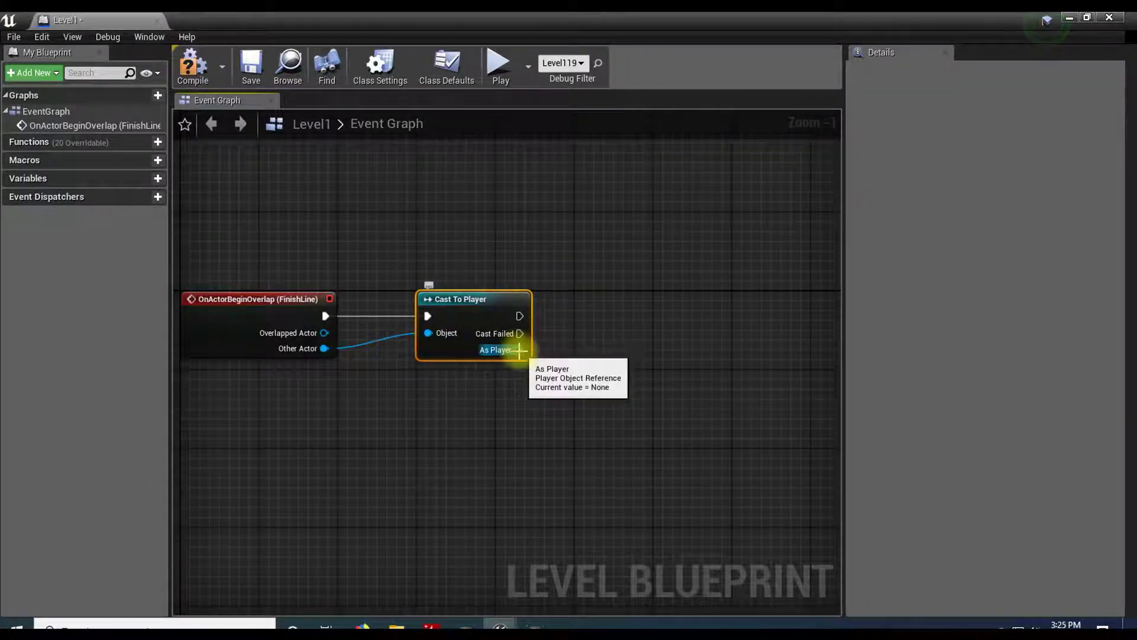
# Add a Set Physics Linear Velocity (Cube) node from Cast To Player's As Player output, creating space between the nodes
pyautogui.moveTo(519, 350); pyautogui.dragTo(570, 379)
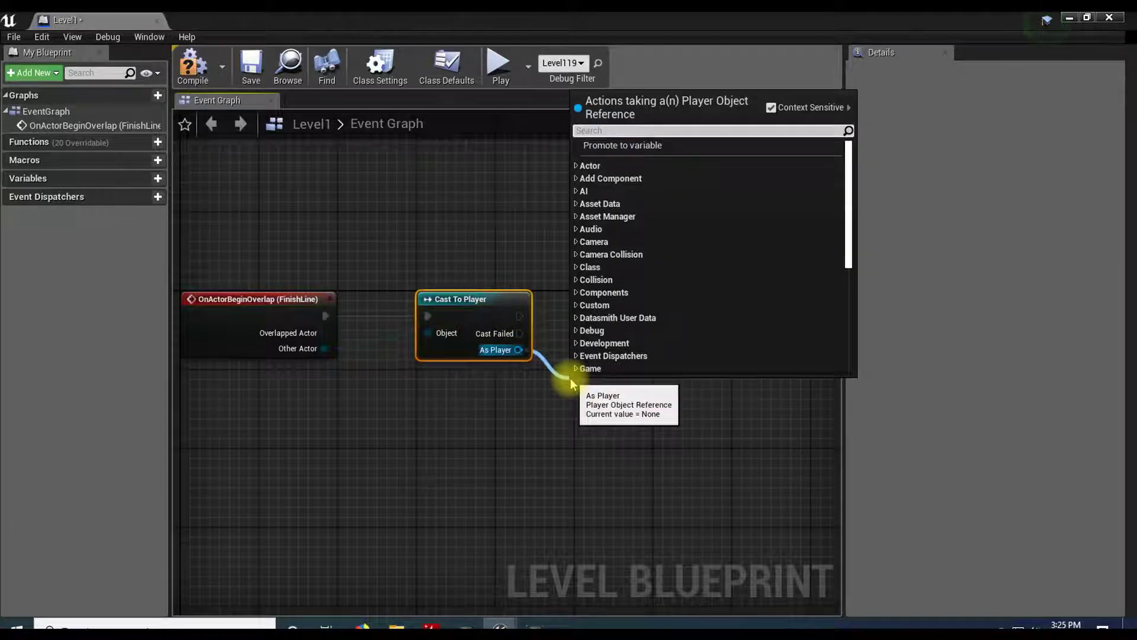
pyautogui.write('set')
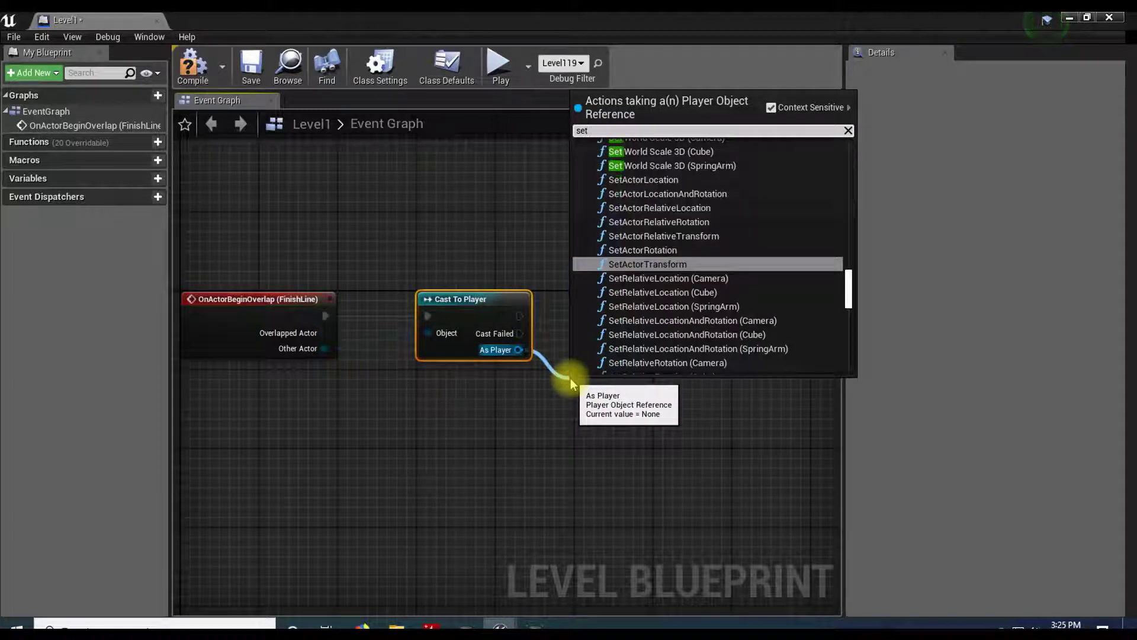
pyautogui.write(' velocity')
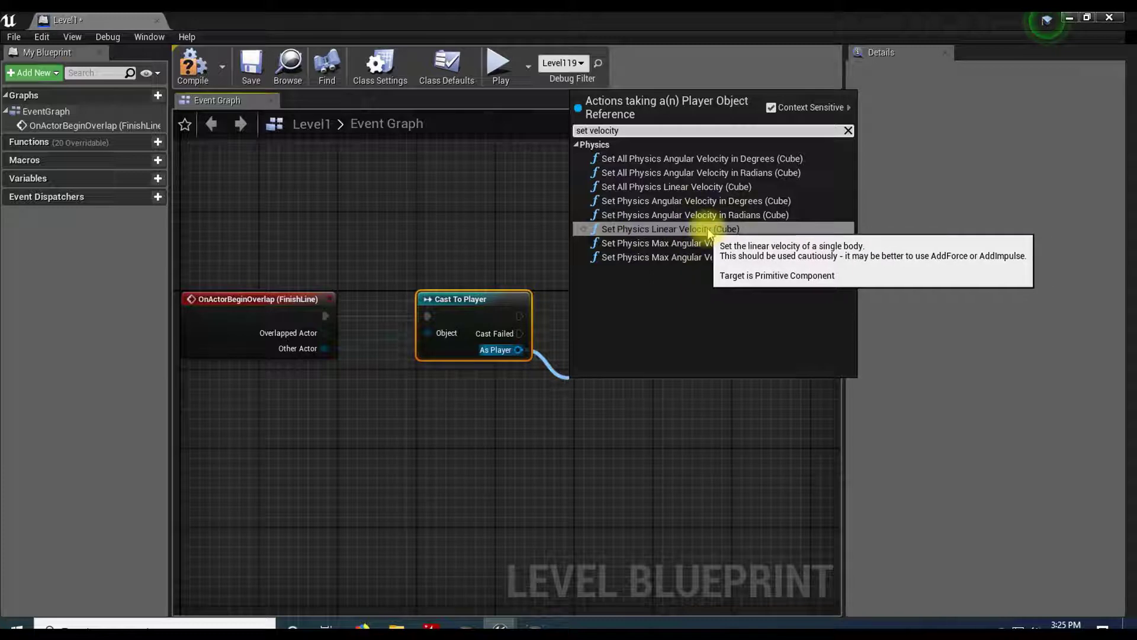
pyautogui.click(766, 235)
pyautogui.moveTo(621, 403); pyautogui.dragTo(771, 383)
pyautogui.click(617, 404)
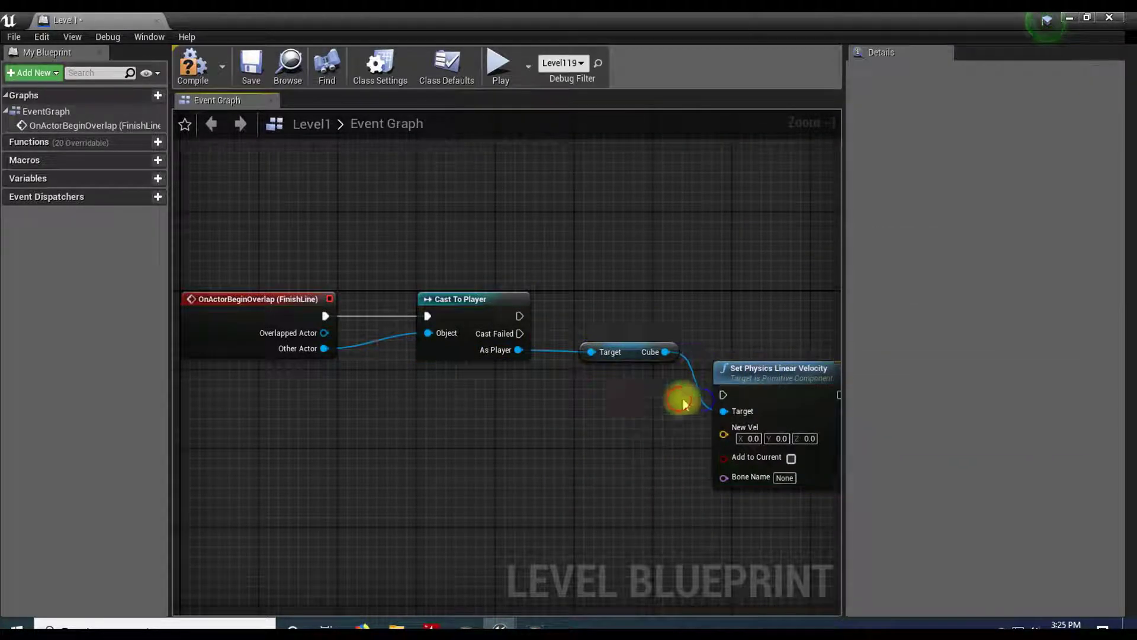
# Connect Cast To Player's execution output to Set Physics Linear Velocity and align the two nodes
pyautogui.moveTo(681, 403); pyautogui.dragTo(528, 410, button='right')
pyautogui.moveTo(605, 386); pyautogui.dragTo(624, 298)
pyautogui.moveTo(539, 399); pyautogui.dragTo(588, 389, button='right')
pyautogui.moveTo(418, 312); pyautogui.dragTo(640, 302)
pyautogui.moveTo(584, 407); pyautogui.dragTo(533, 373, button='right')
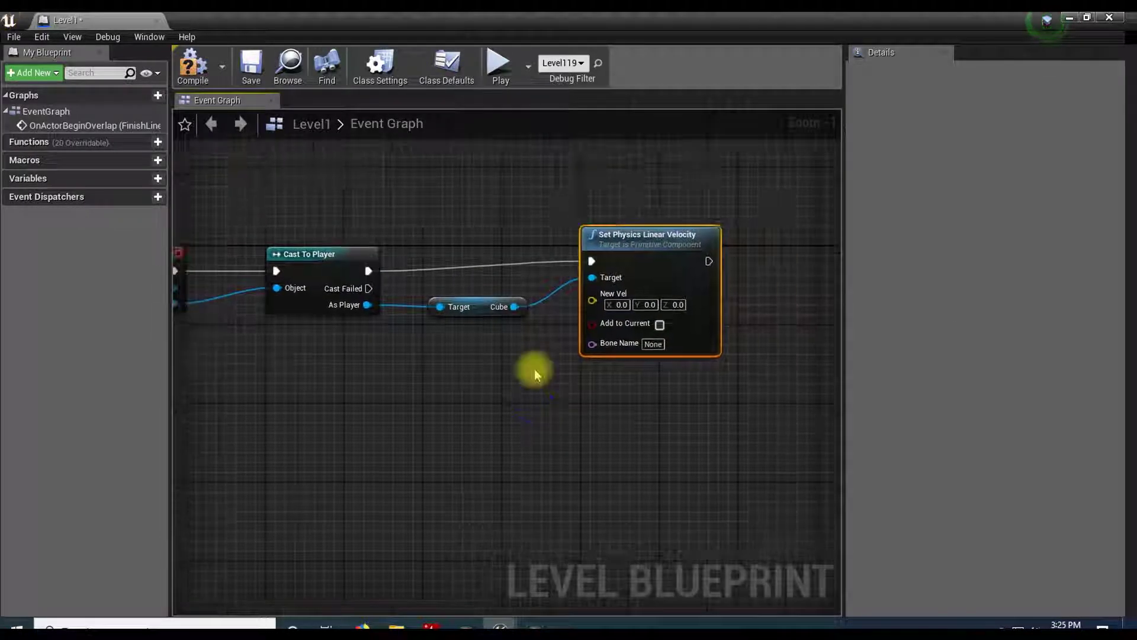
pyautogui.moveTo(630, 244); pyautogui.dragTo(619, 255)
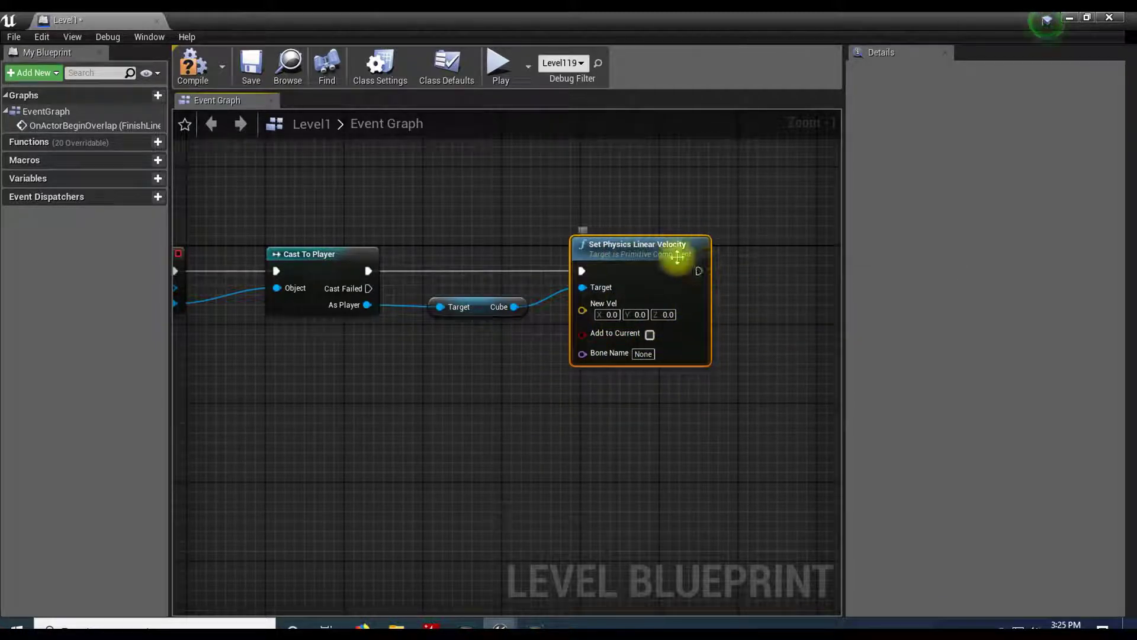
pyautogui.moveTo(506, 454); pyautogui.dragTo(438, 440, button='right')
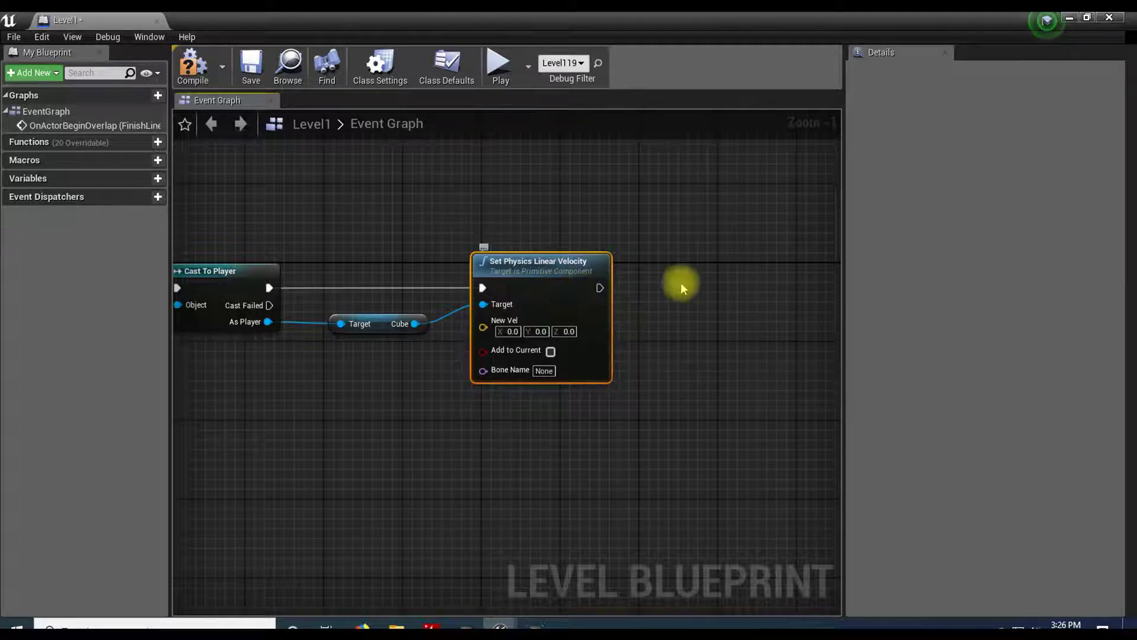
# Add a Disable Input node after Set Physics Linear Velocity and align it with the execution line
pyautogui.moveTo(600, 288); pyautogui.dragTo(680, 289)
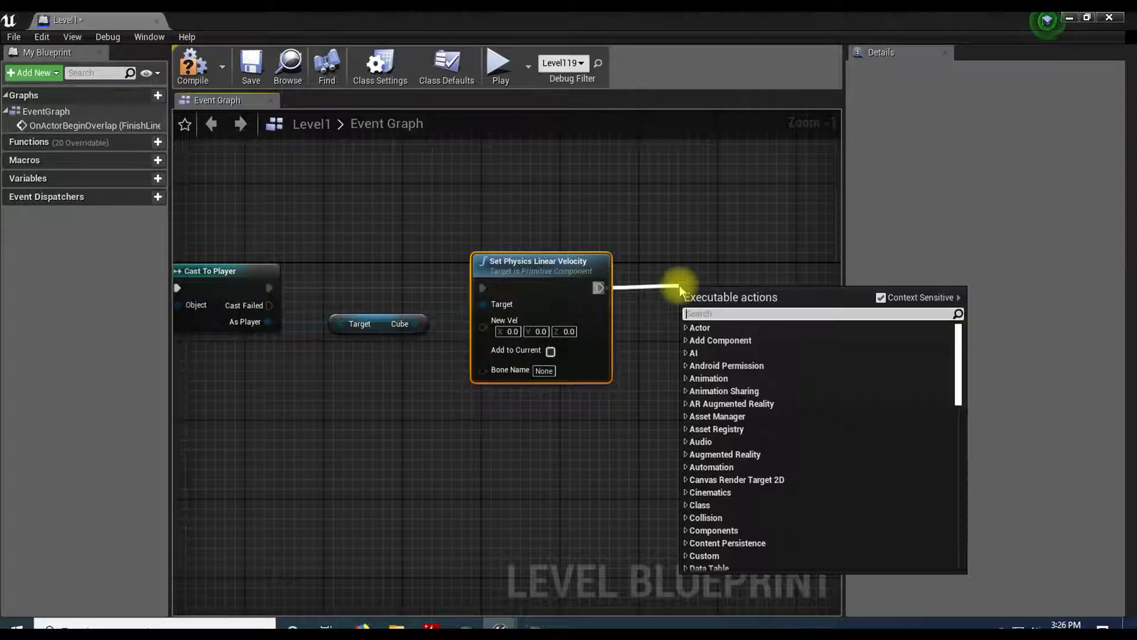
pyautogui.write('disable inpu')
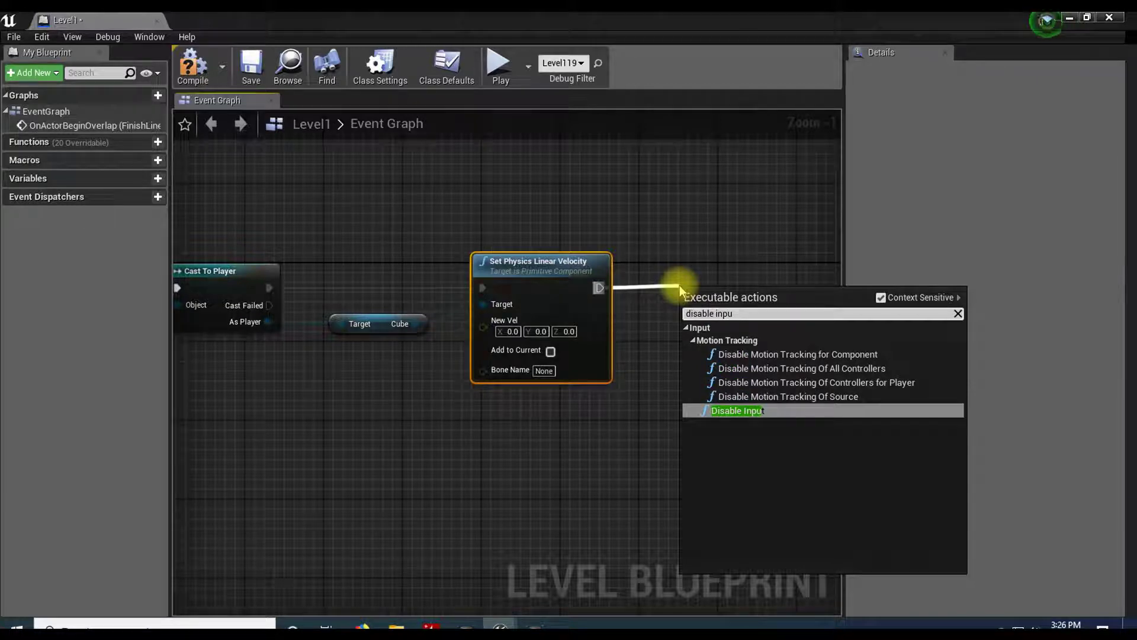
pyautogui.click(740, 410)
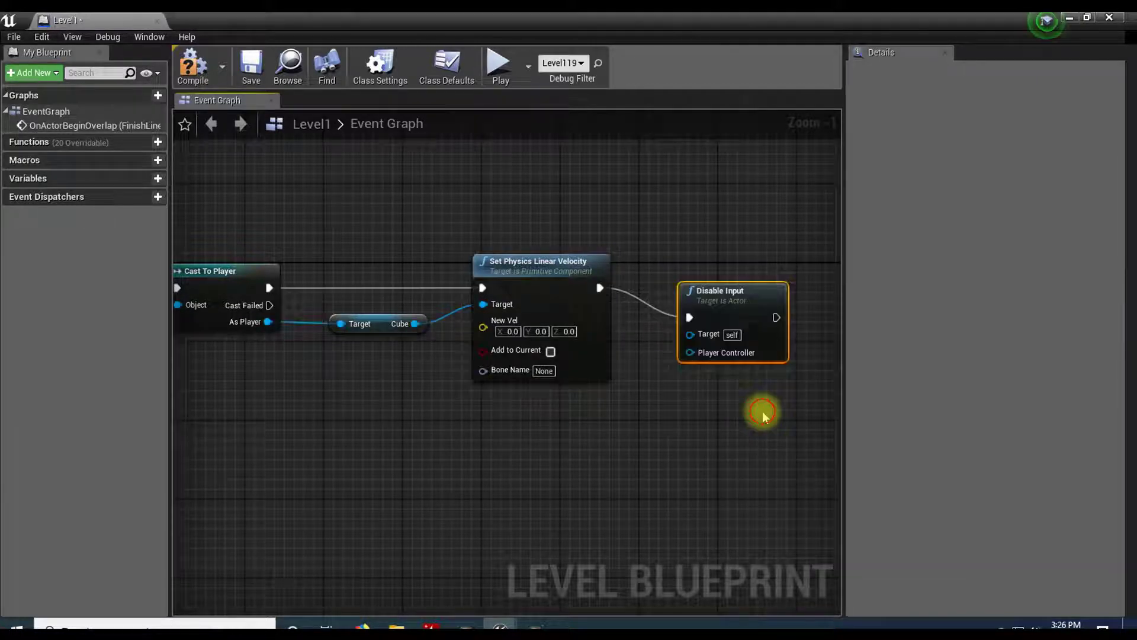
pyautogui.moveTo(736, 295); pyautogui.dragTo(756, 265)
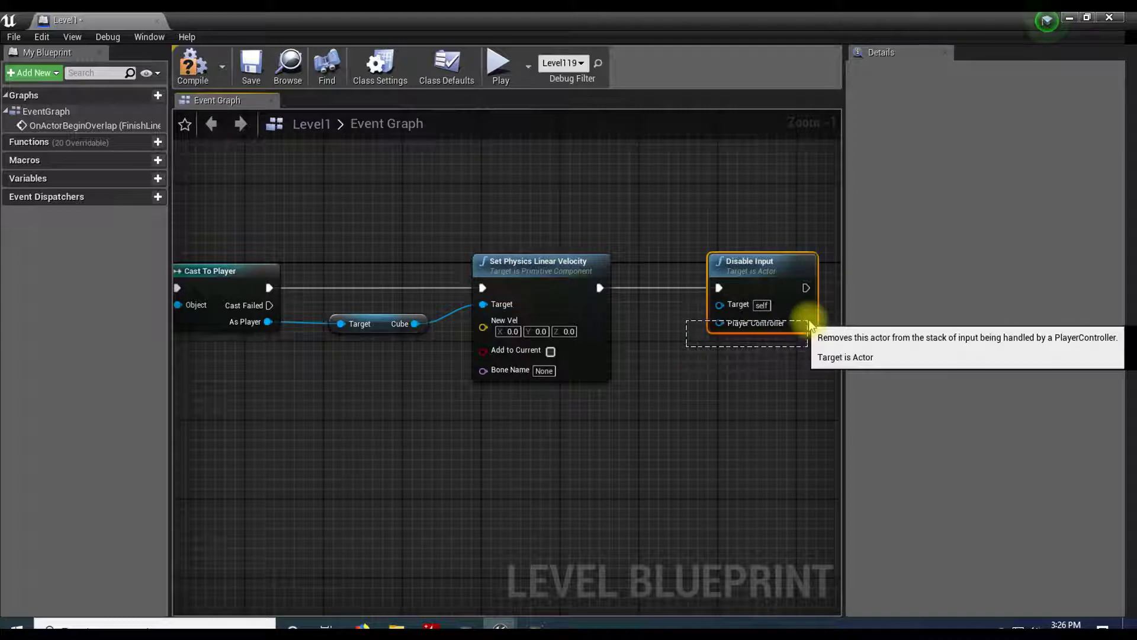
pyautogui.click(686, 365)
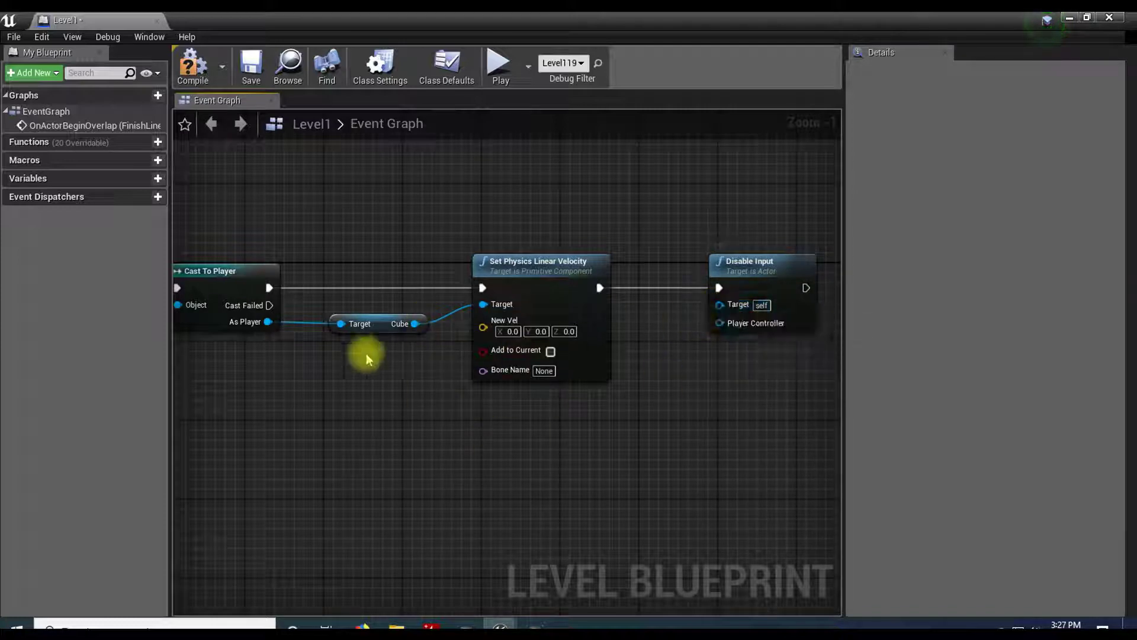
# Connect As Player to Disable Input's Target and route the wire beneath Set Physics Linear Velocity with a reroute node
pyautogui.moveTo(268, 322); pyautogui.dragTo(725, 304)
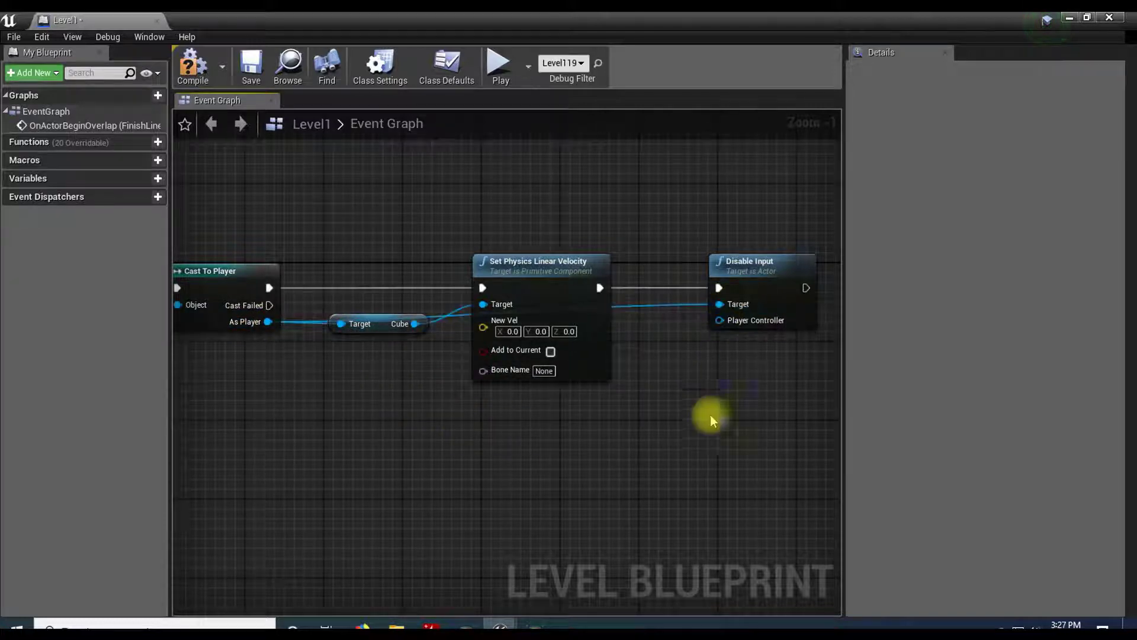
pyautogui.click(755, 266)
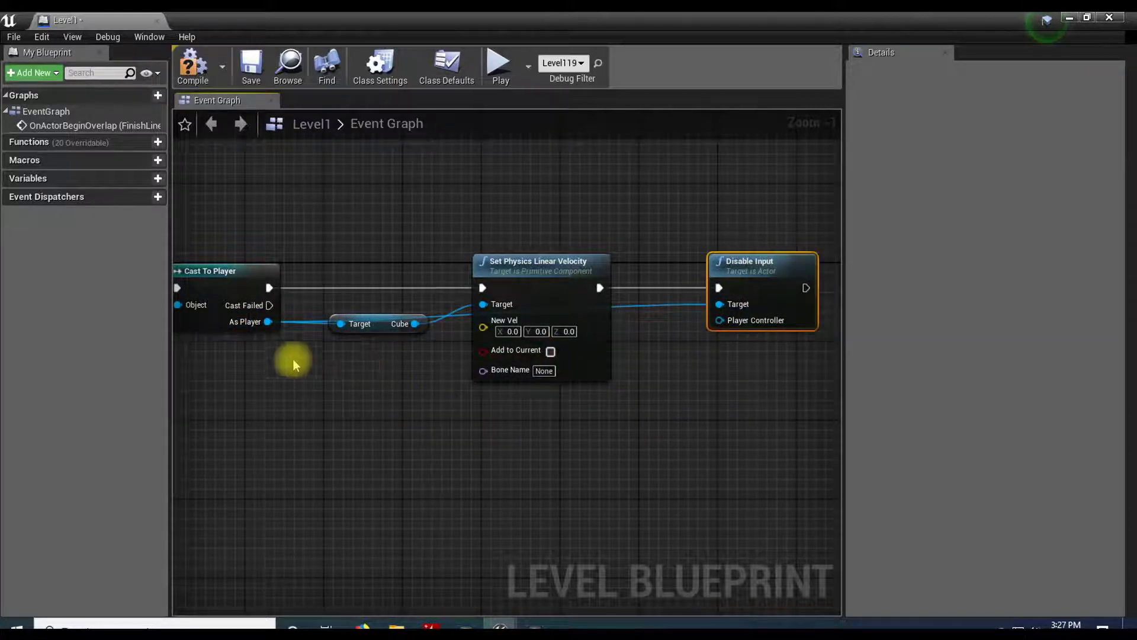
pyautogui.doubleClick(650, 307)
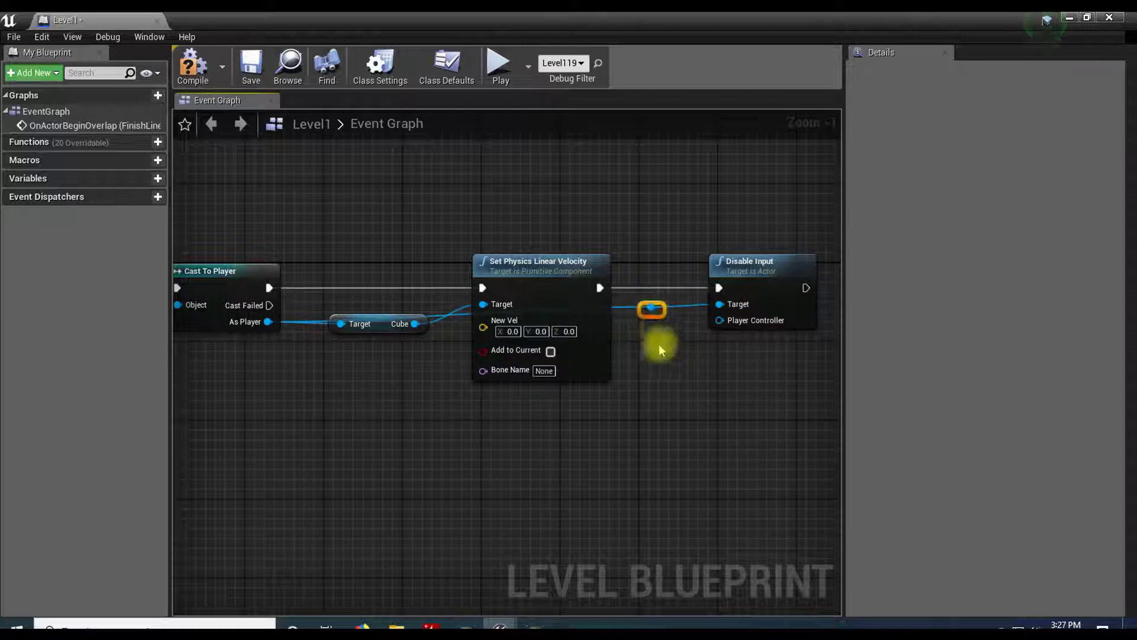
pyautogui.moveTo(653, 320); pyautogui.dragTo(554, 419)
pyautogui.click(434, 420)
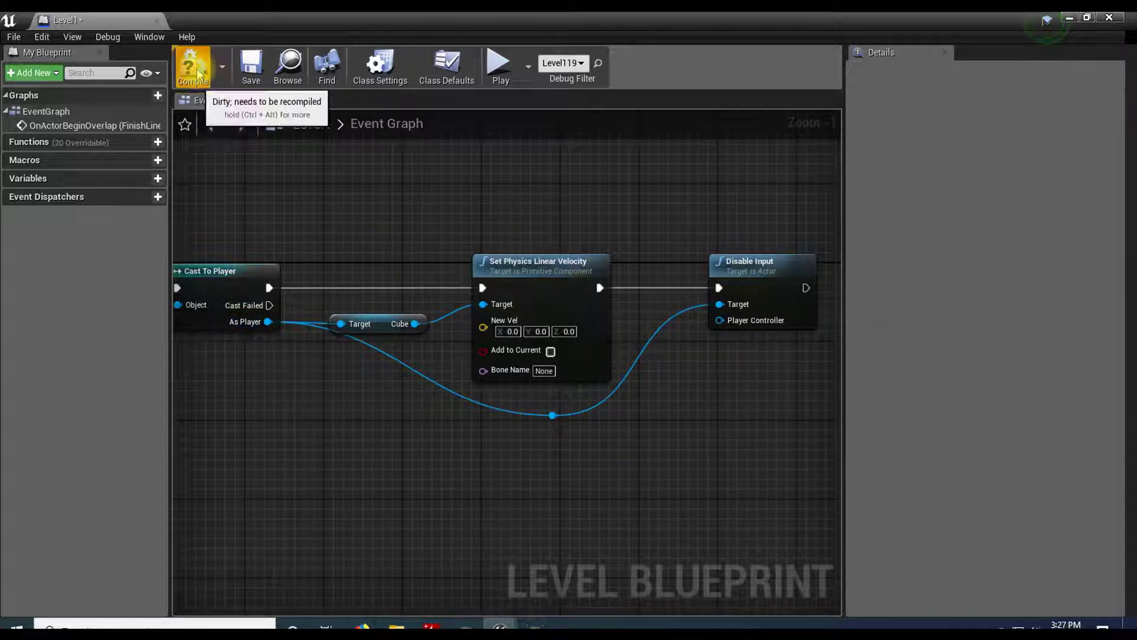
# Compile the Level Blueprint and playtest the level from a spot on the green track before the purple finish area
pyautogui.click(210, 86)
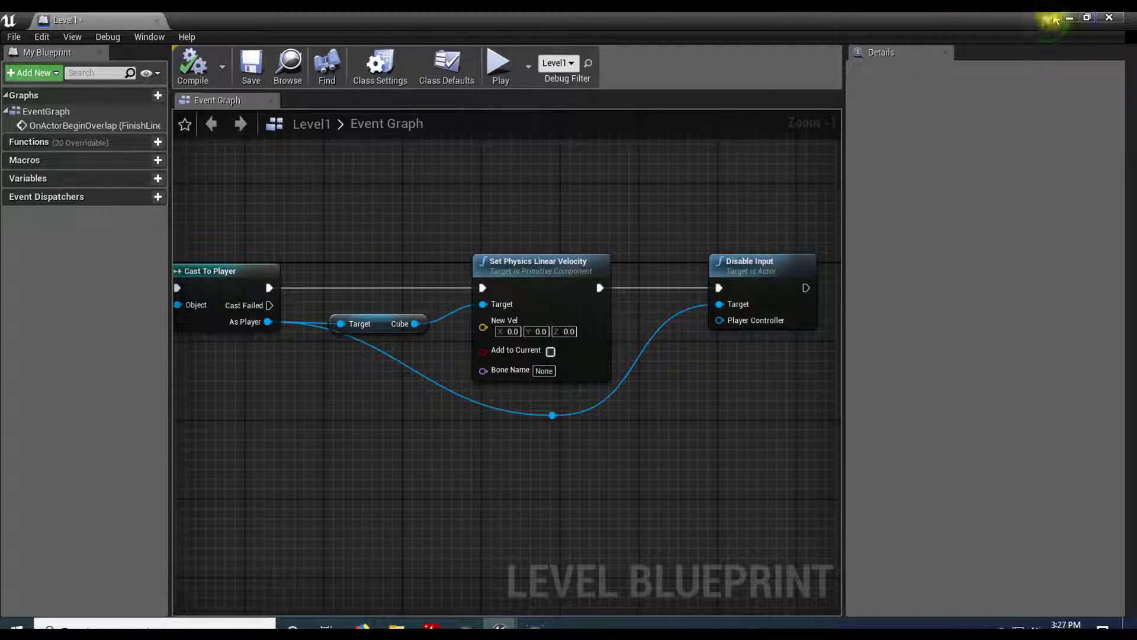
pyautogui.click(1067, 21)
pyautogui.moveTo(587, 300); pyautogui.dragTo(101, 300, button='right')
pyautogui.press('w')
pyautogui.press('s')
pyautogui.moveTo(559, 355); pyautogui.dragTo(518, 356, button='right')
pyautogui.rightClick(567, 367)
pyautogui.click(624, 578)
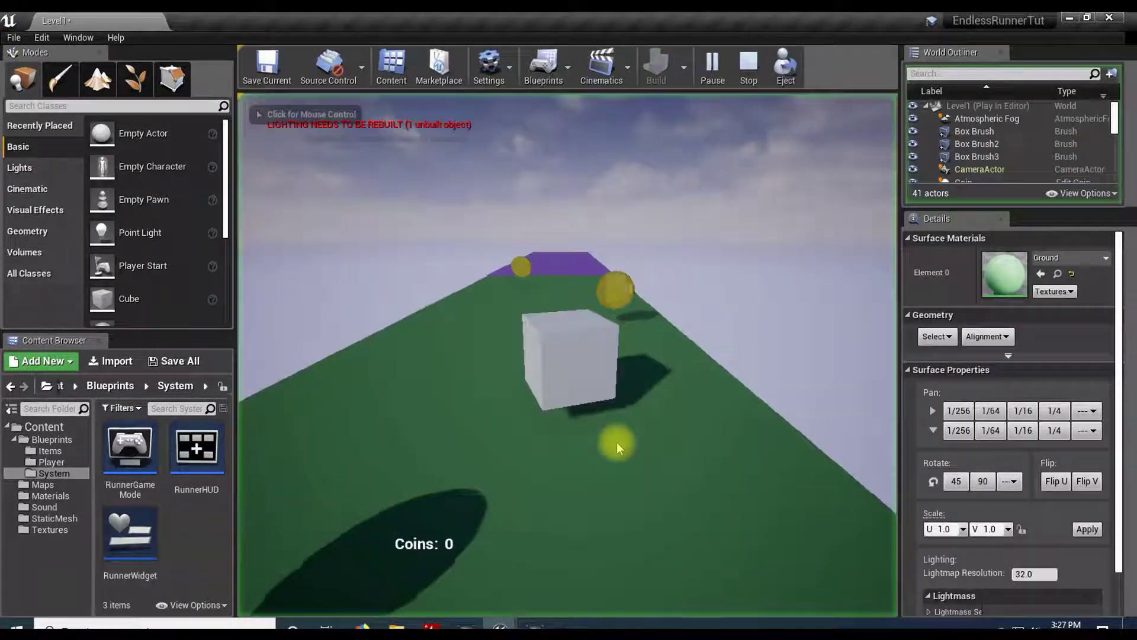
pyautogui.click(617, 442)
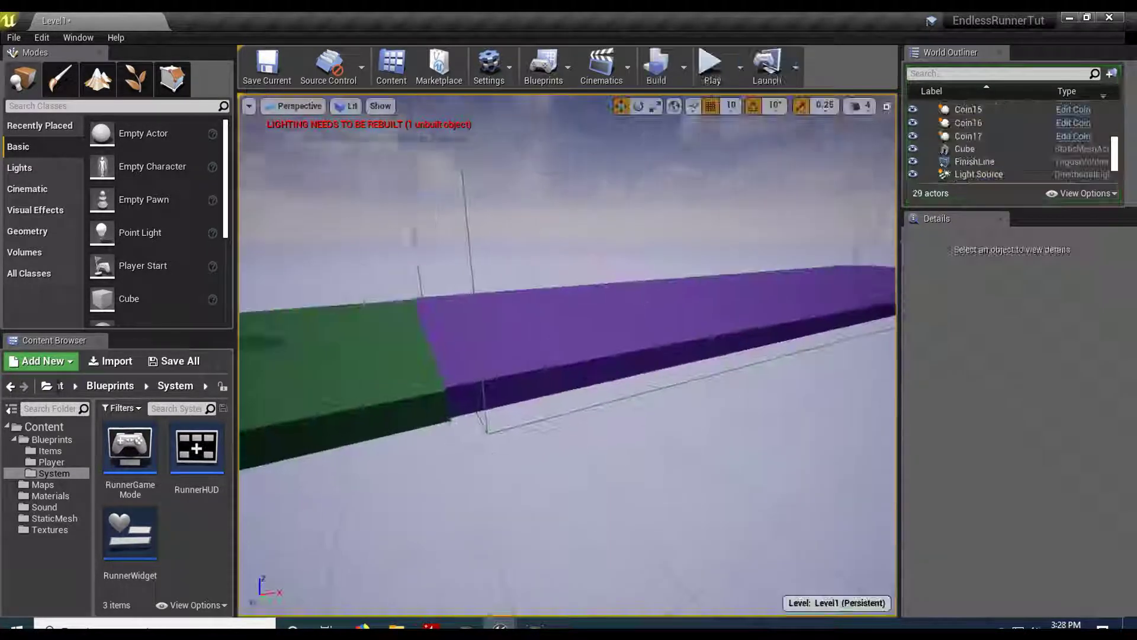
pyautogui.moveTo(575, 332); pyautogui.dragTo(579, 335, button='right')
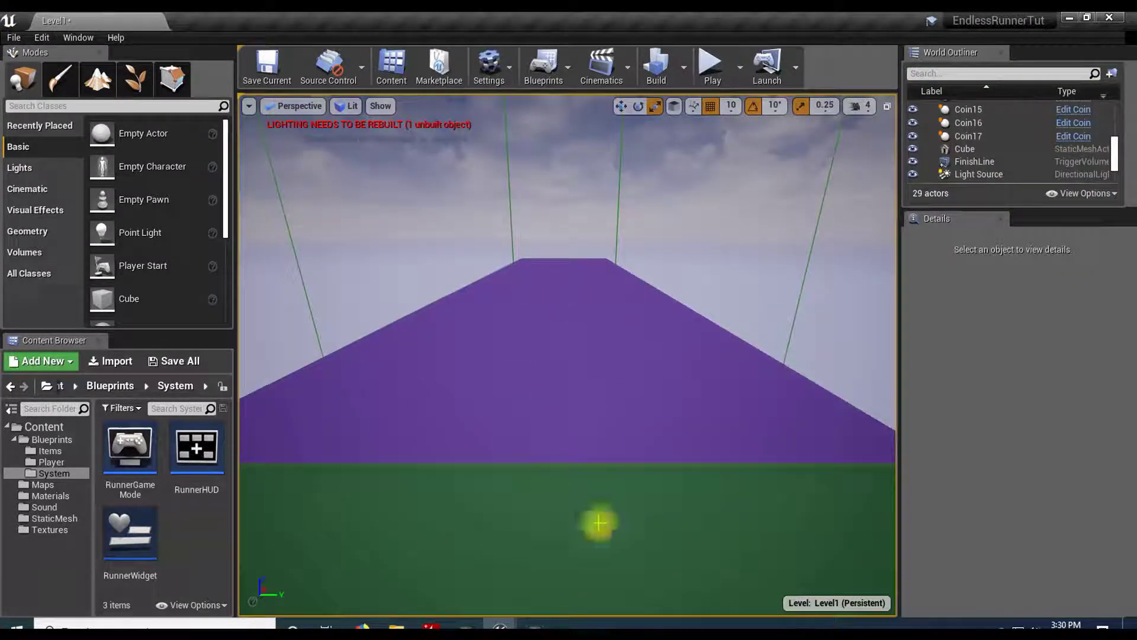
# Back in the Level Blueprint, add a Set Simulate Physics (Cube) node from As Player and move it past Disable Input
pyautogui.moveTo(499, 627)
pyautogui.click(548, 592)
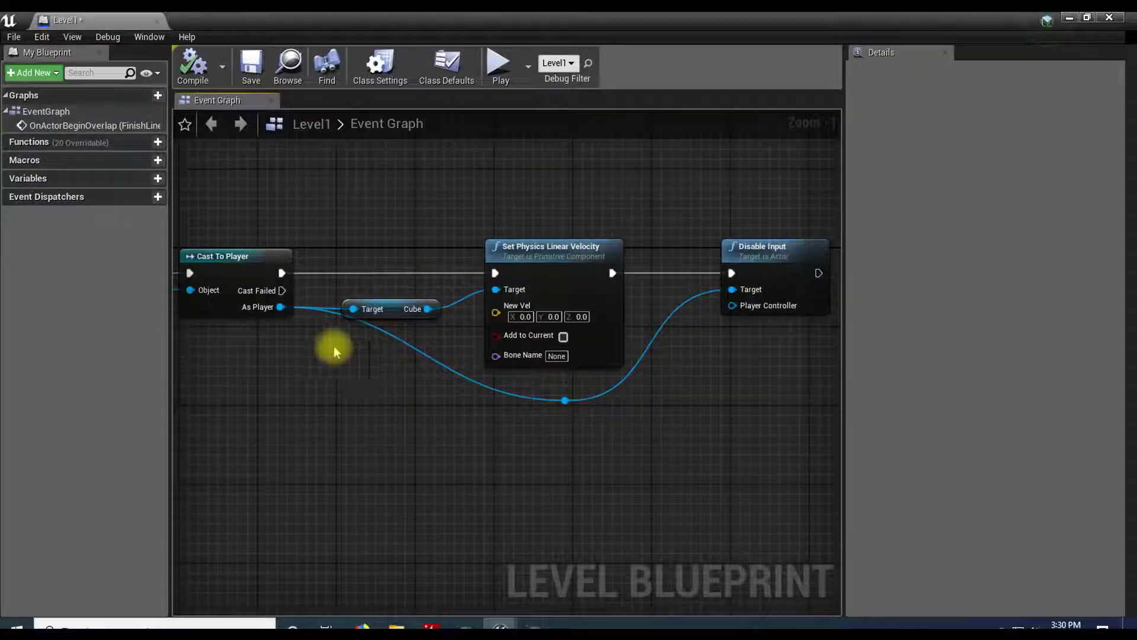
pyautogui.moveTo(281, 307); pyautogui.dragTo(370, 394)
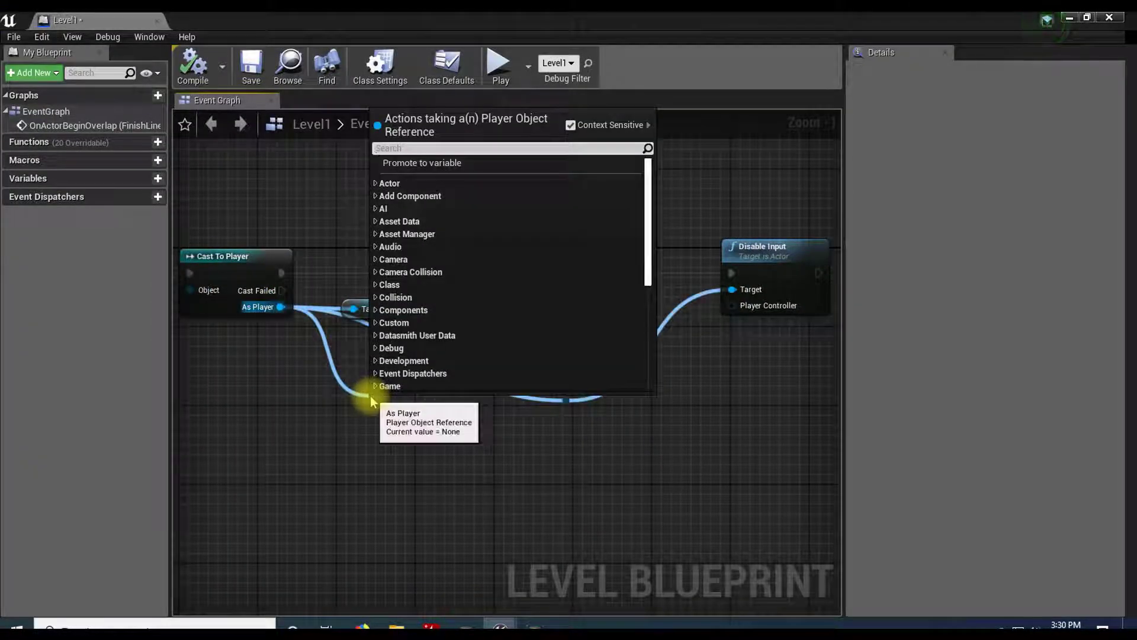
pyautogui.write('set physics')
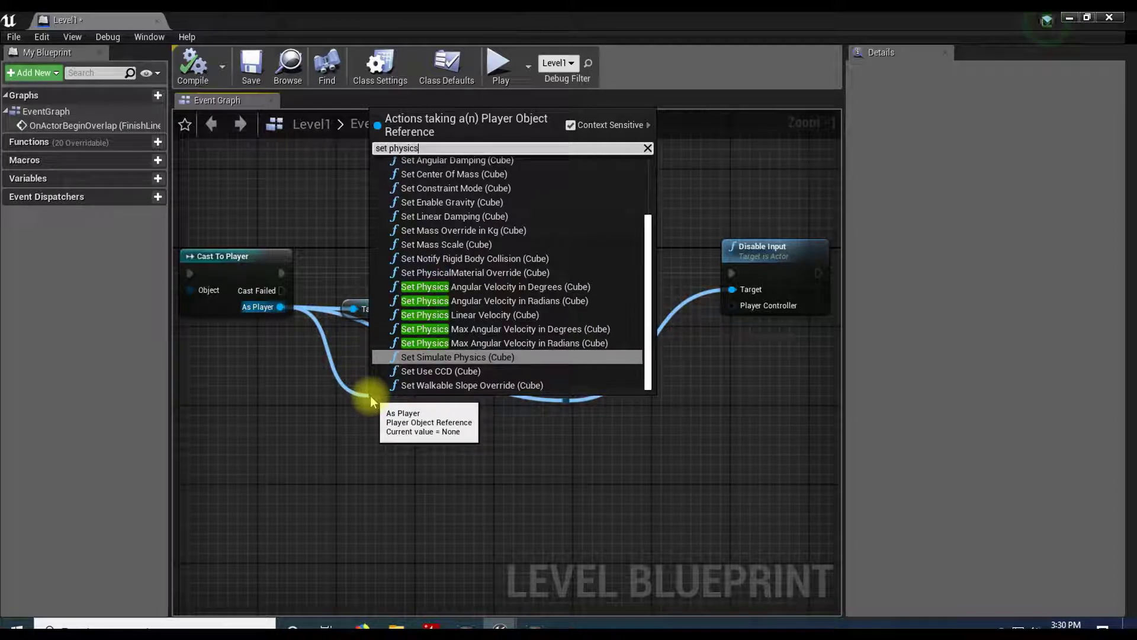
pyautogui.click(417, 357)
pyautogui.moveTo(630, 484); pyautogui.dragTo(524, 484, button='right')
pyautogui.moveTo(301, 410); pyautogui.dragTo(717, 388)
pyautogui.click(650, 429)
# Align Set Simulate Physics beside Disable Input and connect Disable Input's execution output to it
pyautogui.moveTo(555, 411); pyautogui.dragTo(516, 500, button='right')
pyautogui.moveTo(695, 476); pyautogui.dragTo(704, 347)
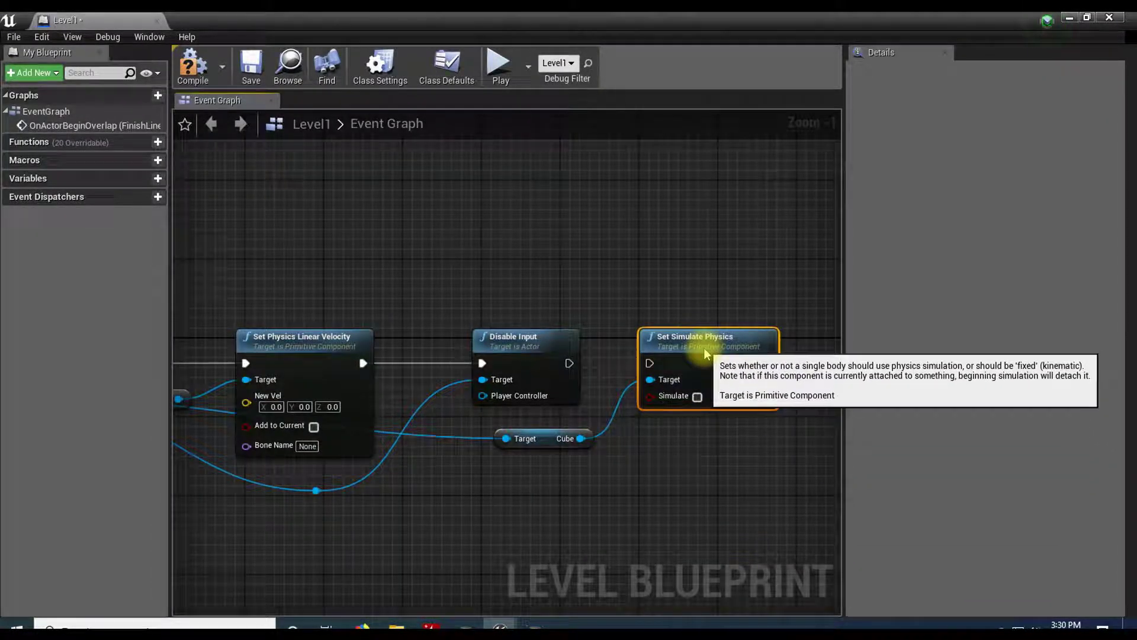
pyautogui.moveTo(569, 363); pyautogui.dragTo(658, 366)
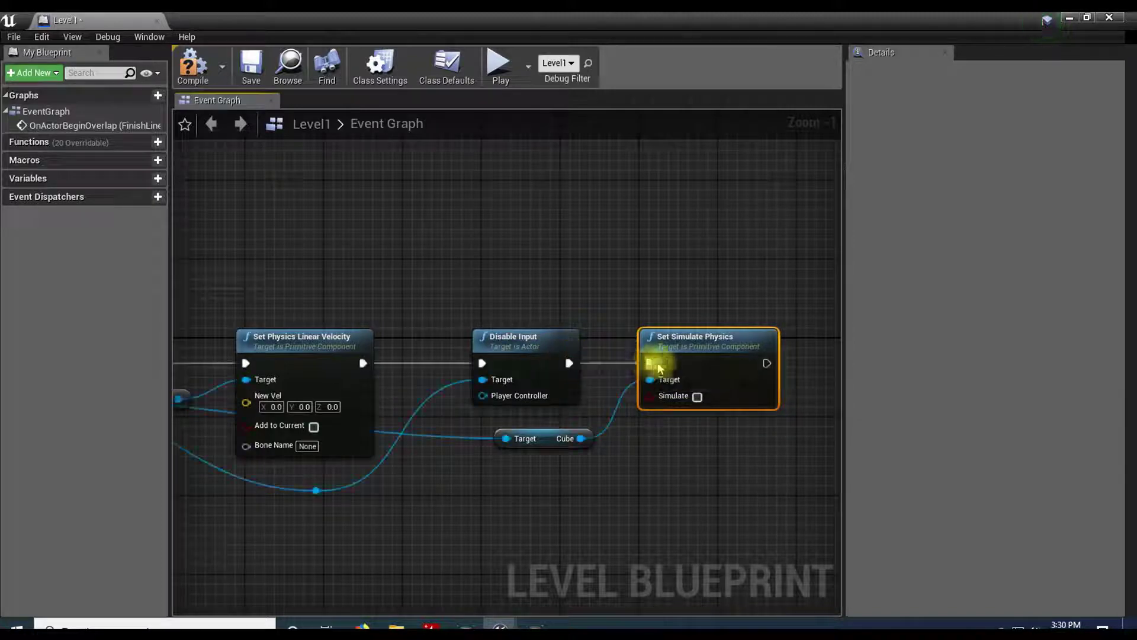
pyautogui.moveTo(658, 366); pyautogui.dragTo(475, 352, button='right')
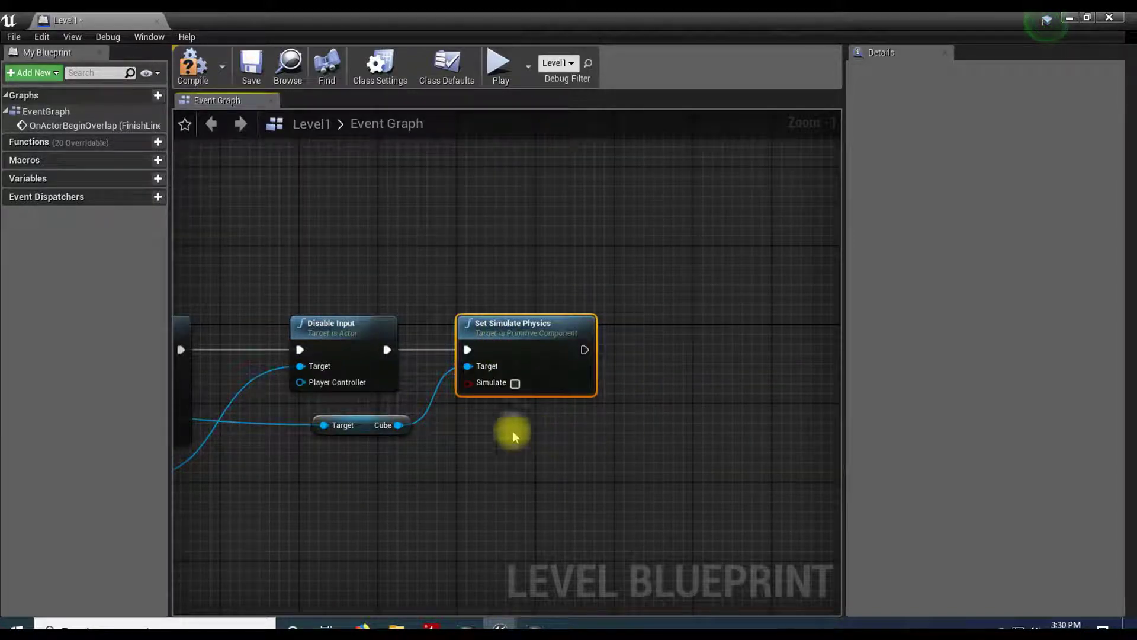
# Compile the Level Blueprint, playtest from the green track onto the purple finish area, and stop the play session
pyautogui.click(199, 76)
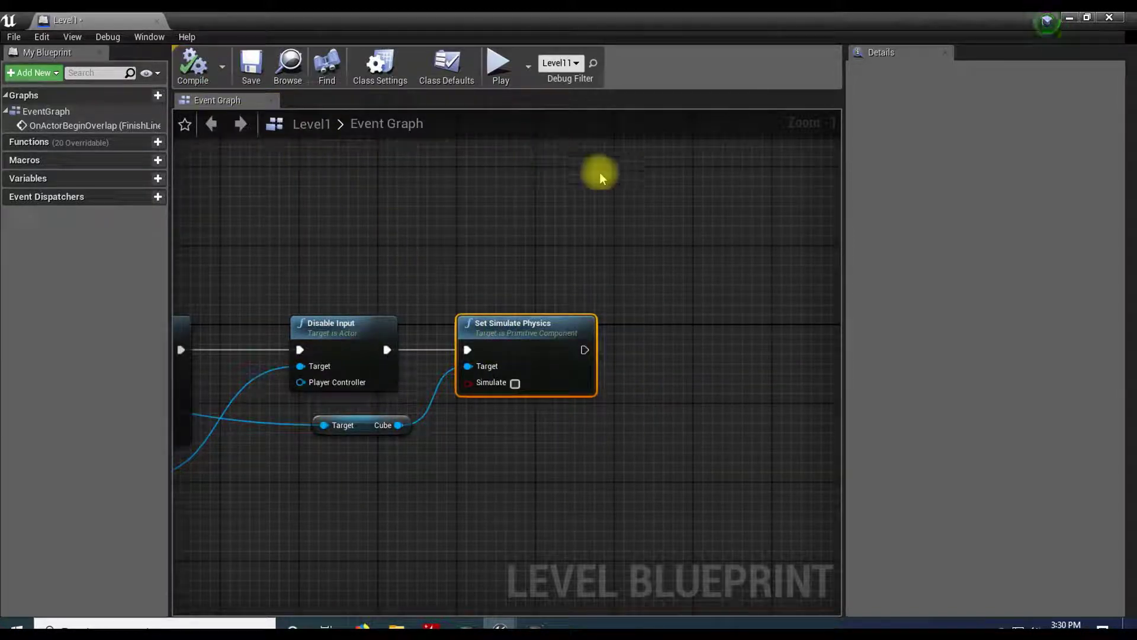
pyautogui.click(1070, 19)
pyautogui.moveTo(633, 410)
pyautogui.mouseDown(button='right')
pyautogui.moveTo(356, 415)
pyautogui.moveTo(711, 414)
pyautogui.moveTo(533, 409)
pyautogui.moveTo(637, 346)
pyautogui.mouseUp(button='right')
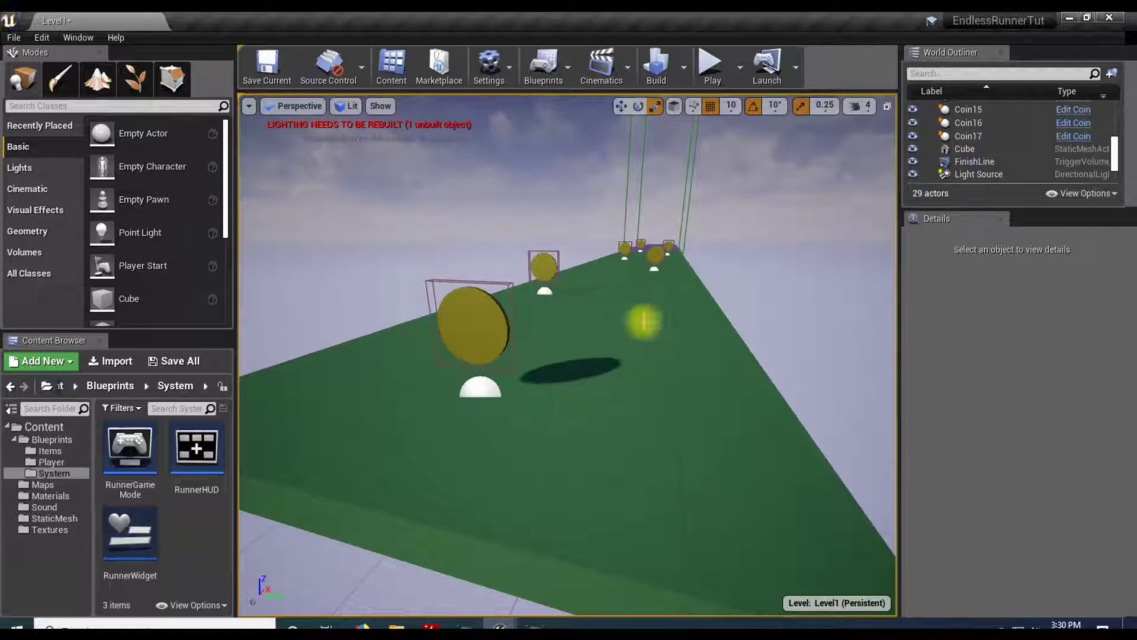
pyautogui.rightClick(594, 323)
pyautogui.click(643, 577)
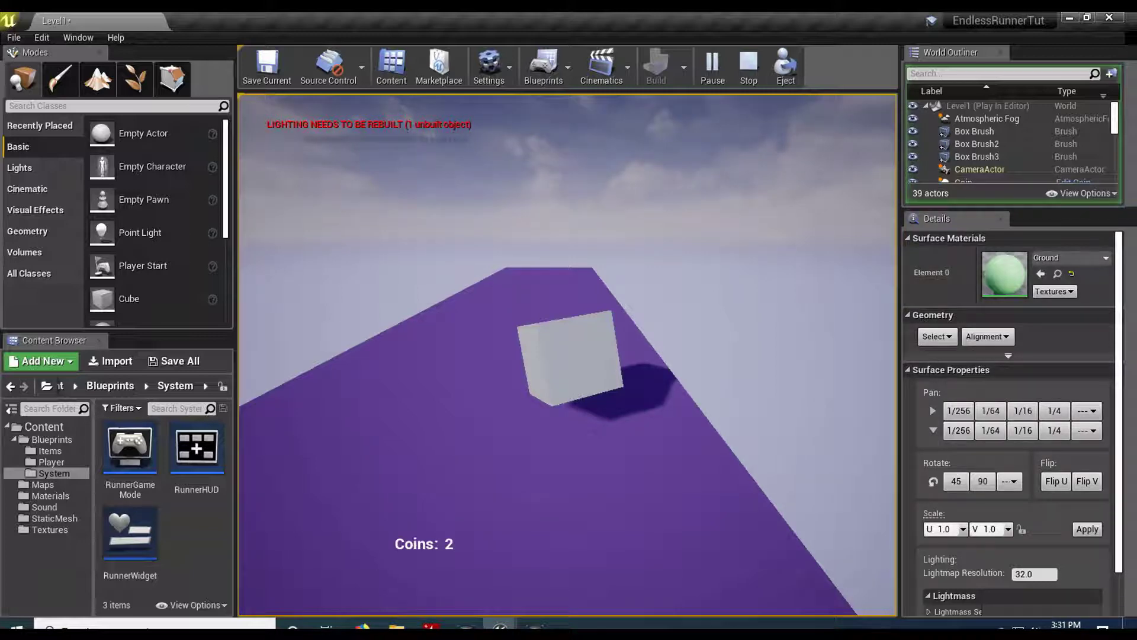
pyautogui.press('Escape')
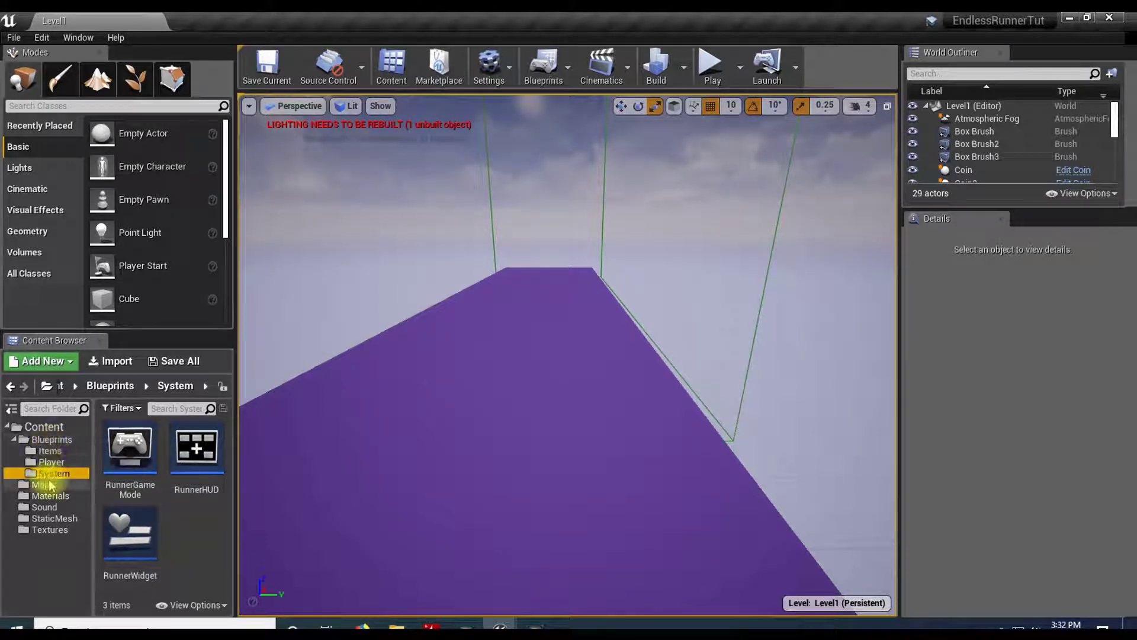
# Create a Widget Blueprint named GameWin in the Blueprints/System folder
pyautogui.rightClick(196, 538)
pyautogui.moveTo(219, 532)
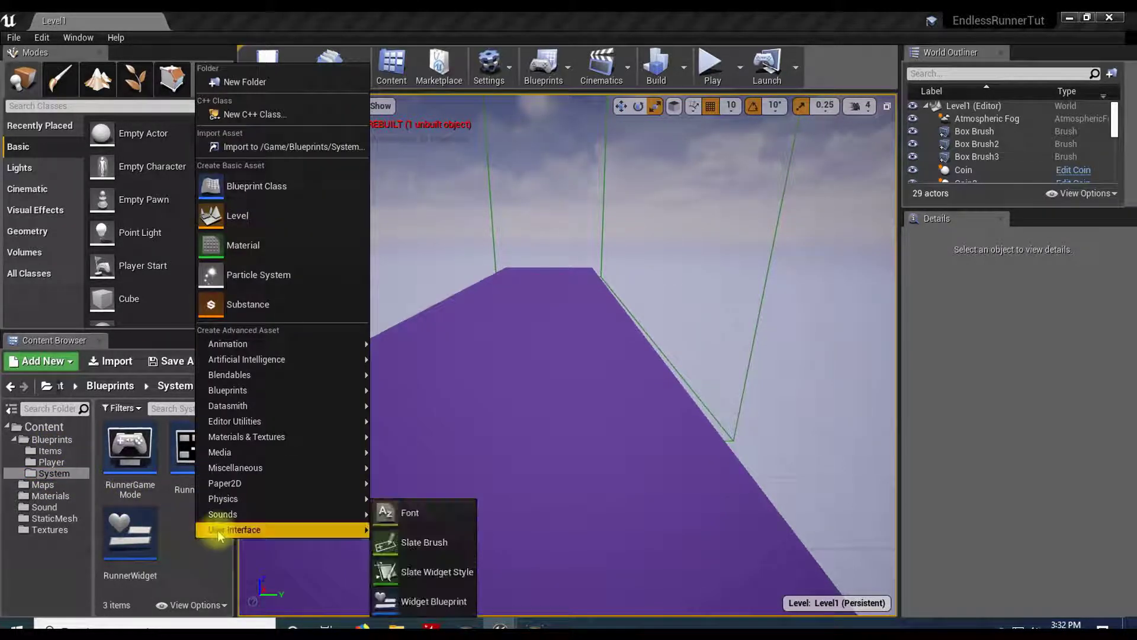
pyautogui.click(435, 601)
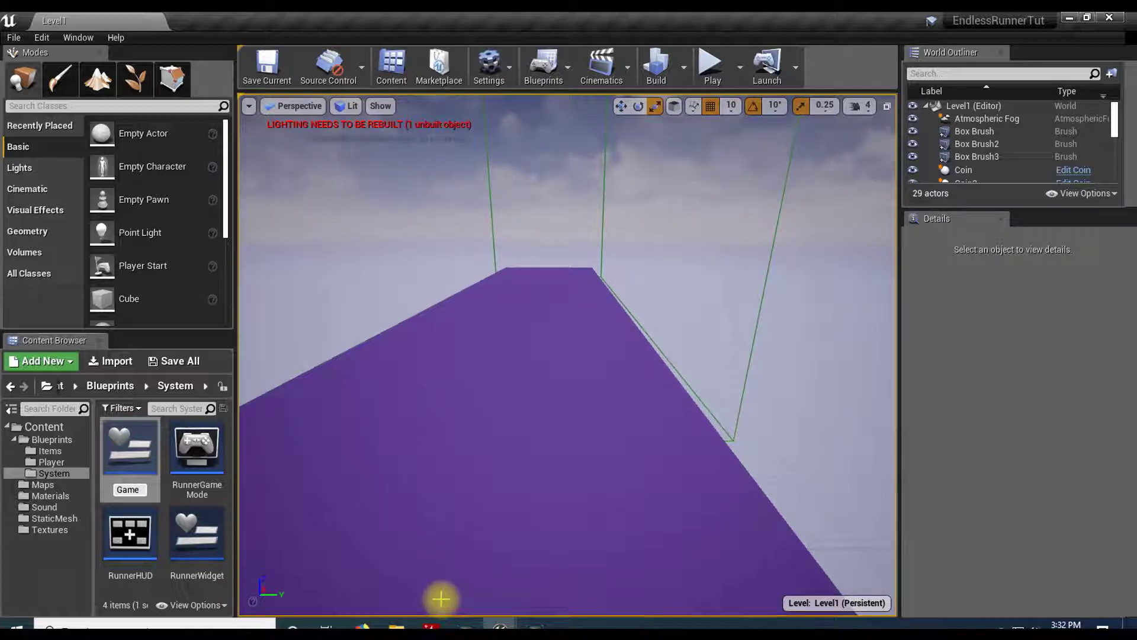
pyautogui.press('Return')
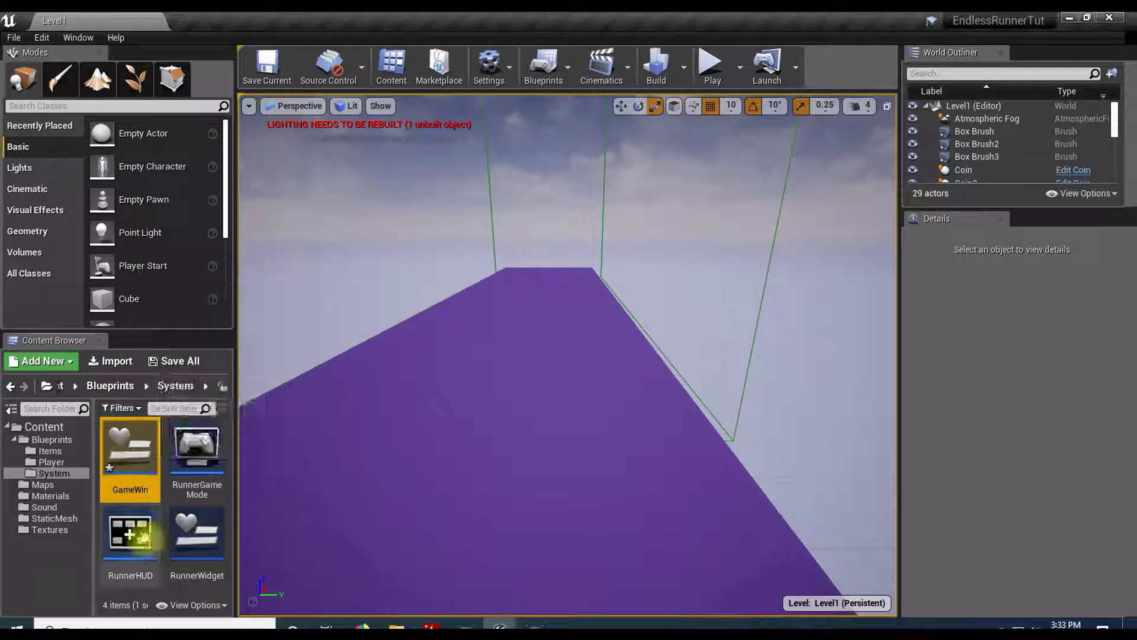
# Rename the GameWin widget blueprint in the System folder to GameWinWidget
pyautogui.rightClick(126, 459)
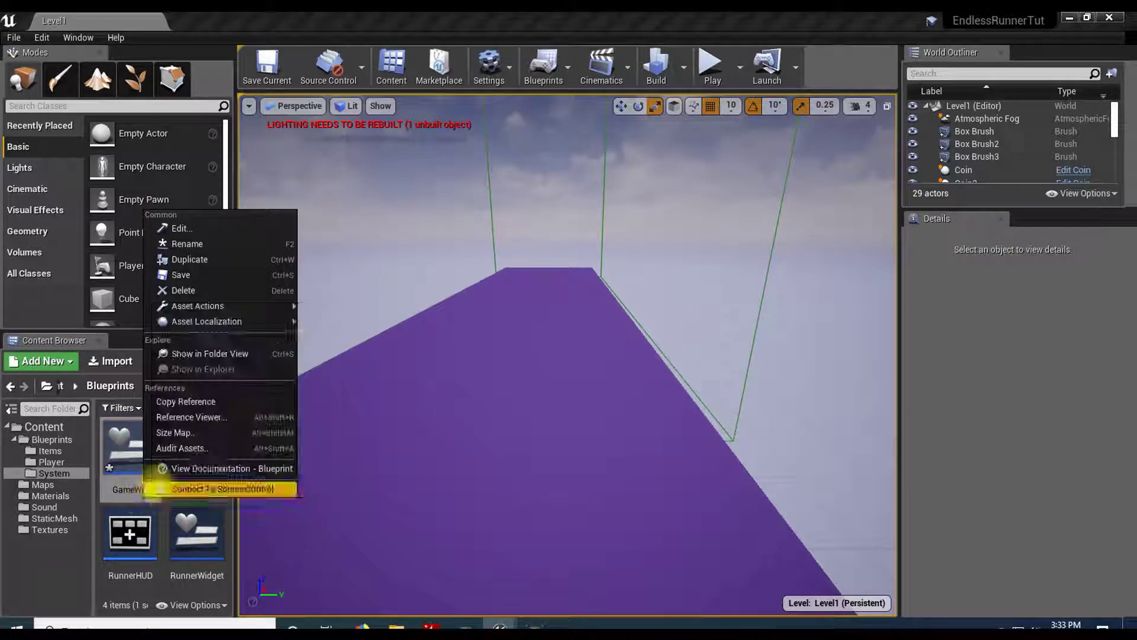
pyautogui.click(216, 244)
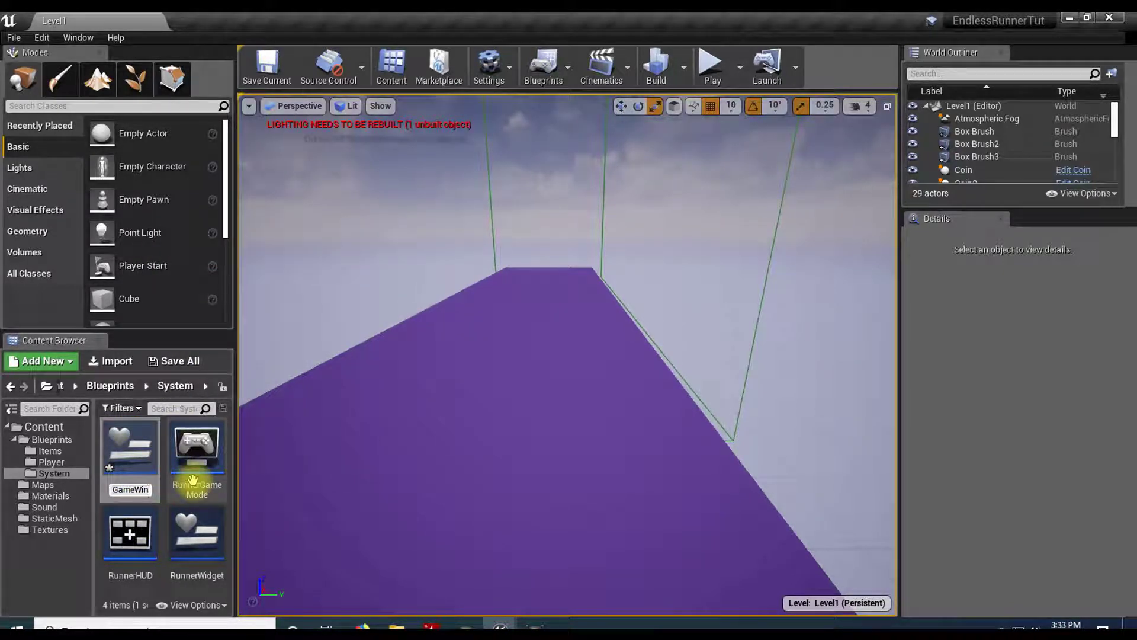
pyautogui.write('Widget')
pyautogui.press('Return')
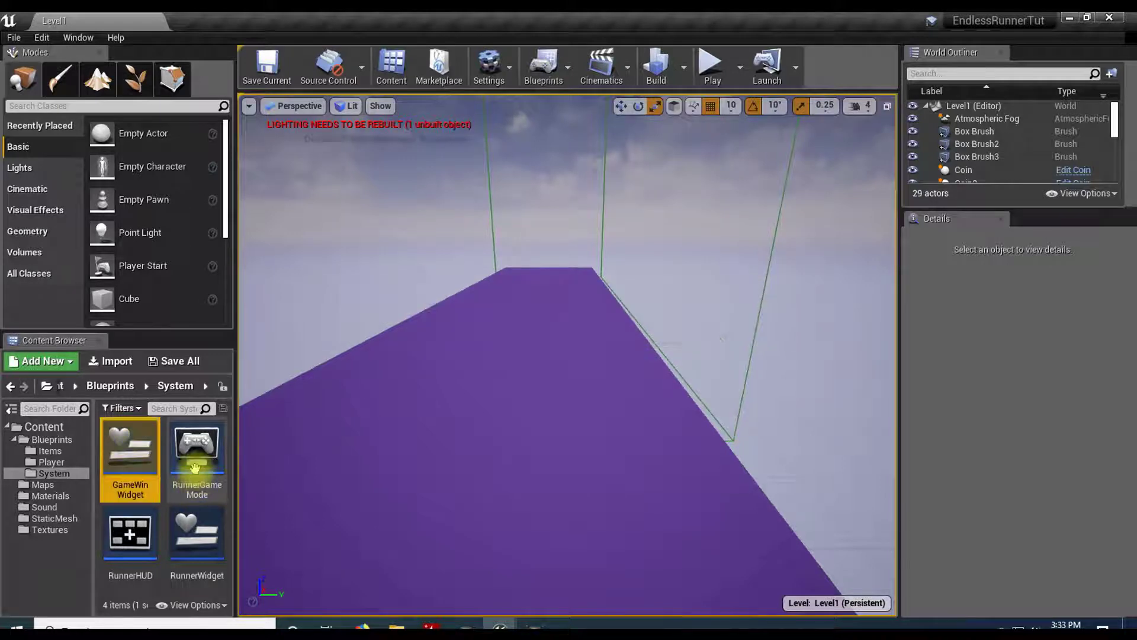
# Open GameWinWidget, add a Text block near the middle of the canvas, and set its anchor to the centre
pyautogui.doubleClick(132, 446)
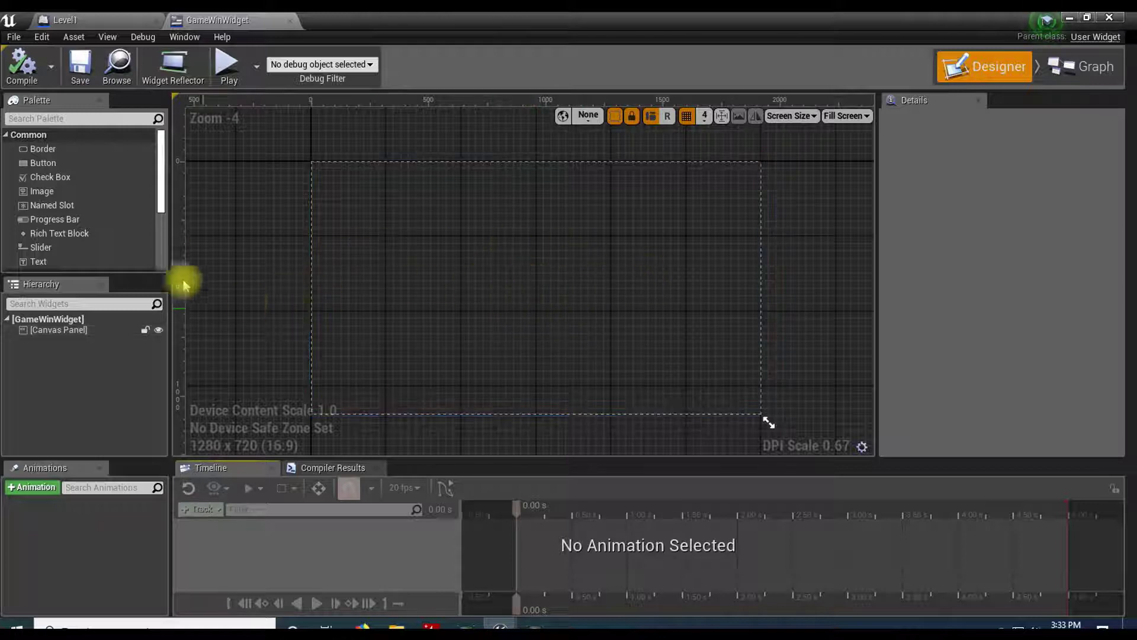
pyautogui.scroll(-2, 83, 237)
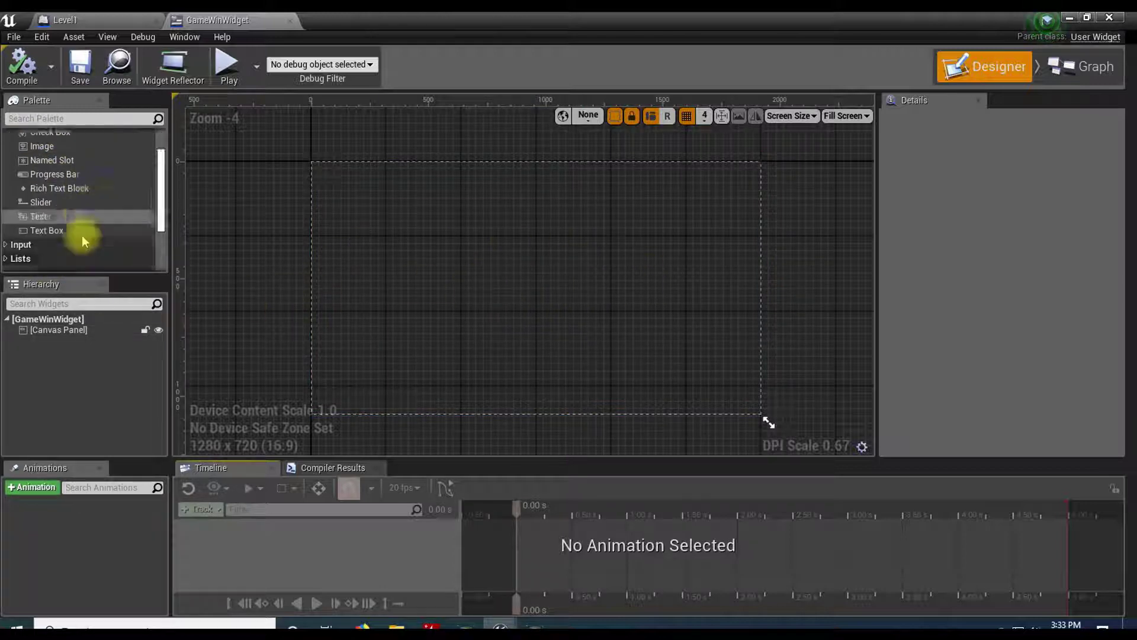
pyautogui.moveTo(41, 193); pyautogui.dragTo(524, 290)
pyautogui.scroll(4, 567, 308)
pyautogui.scroll(-5, 568, 306)
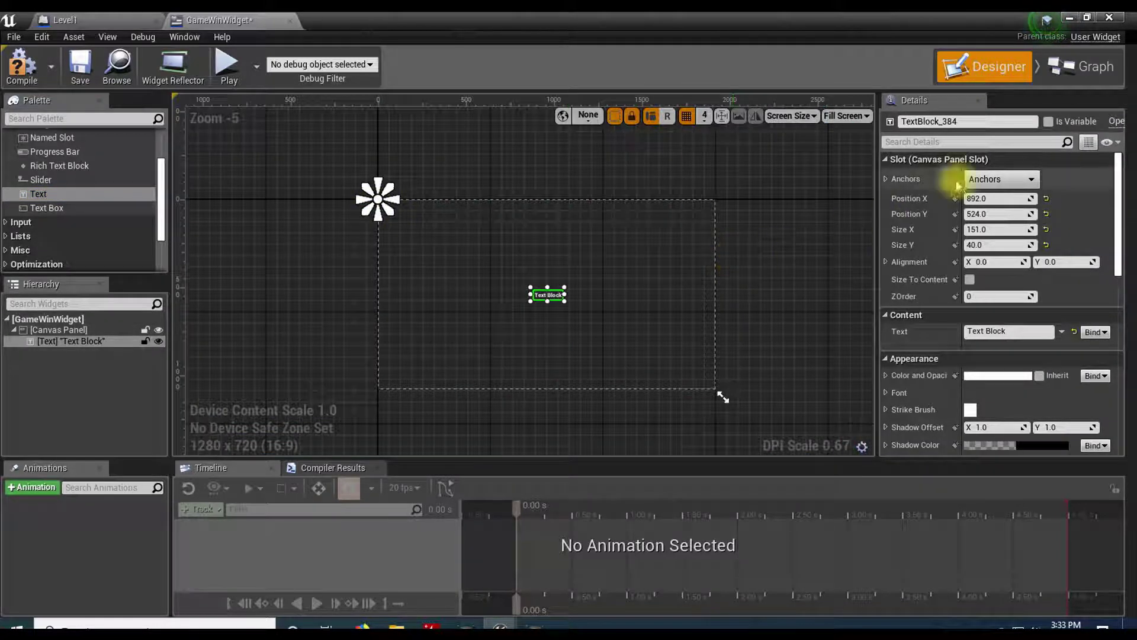
pyautogui.click(997, 183)
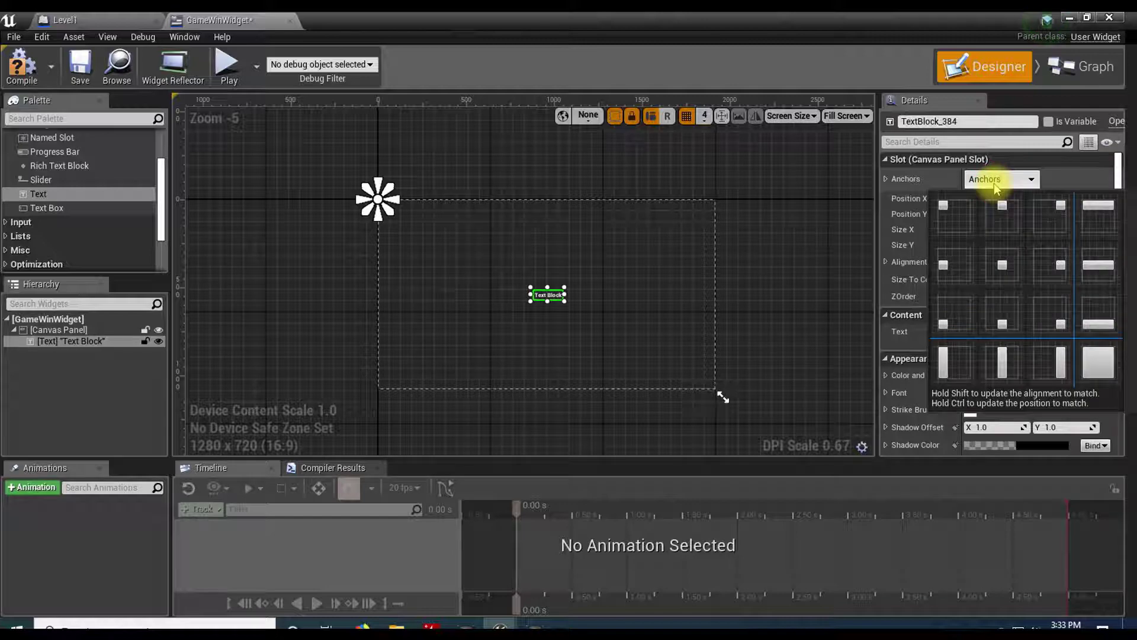
pyautogui.click(1003, 259)
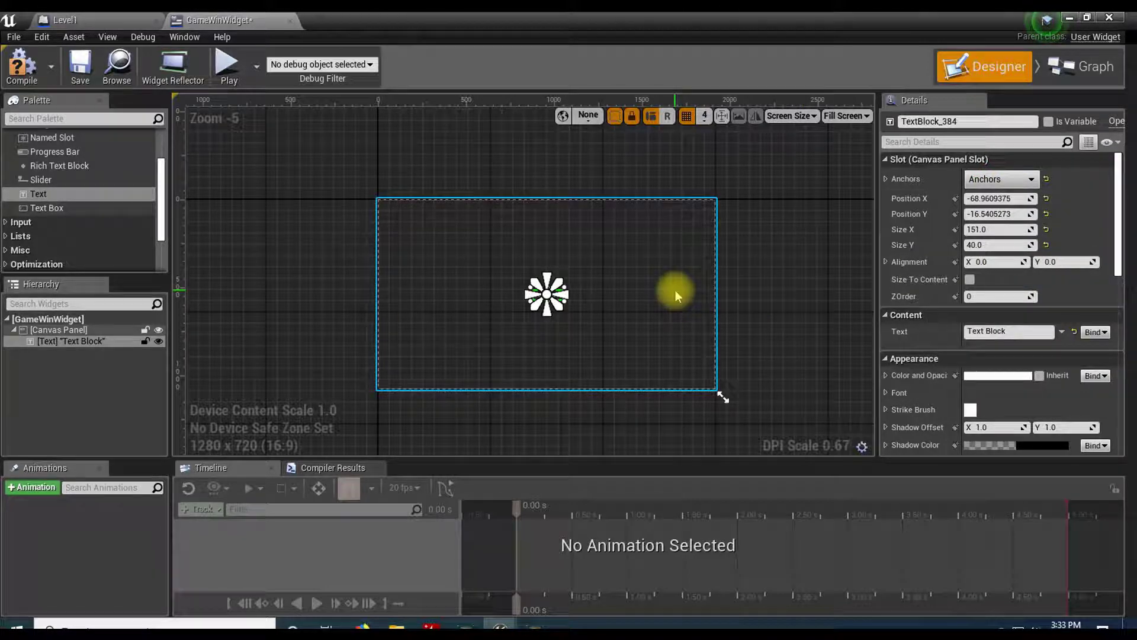
# Nudge the text block slightly left so it sits centred on its anchor, at Position X about -73
pyautogui.scroll(5, 675, 291)
pyautogui.moveTo(477, 264); pyautogui.dragTo(674, 233, button='right')
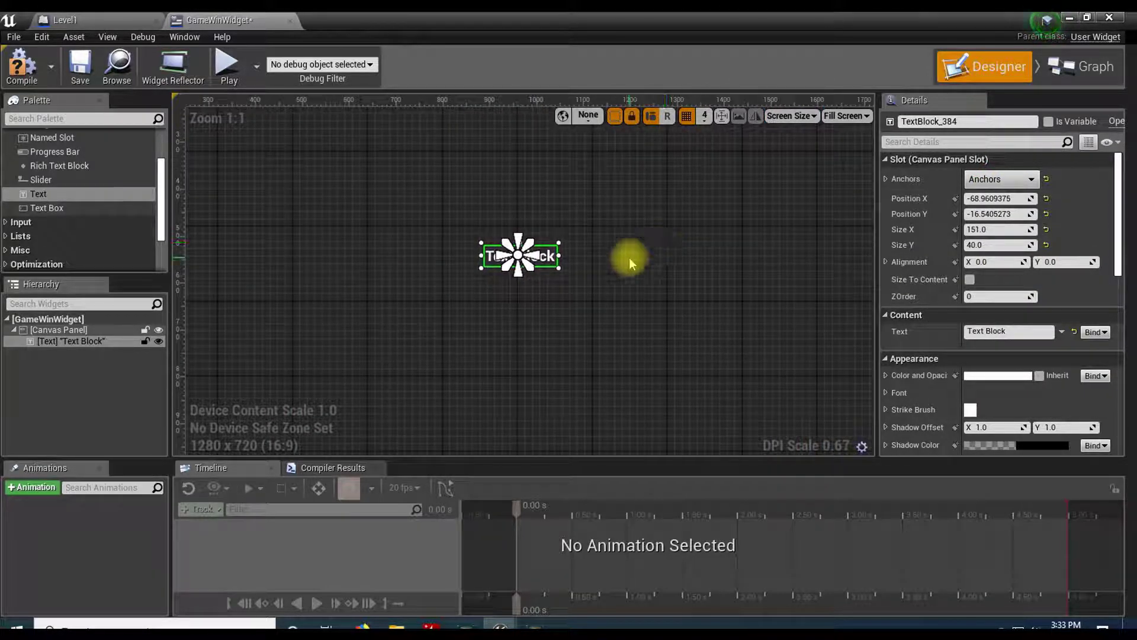
pyautogui.click(541, 279)
pyautogui.click(536, 260)
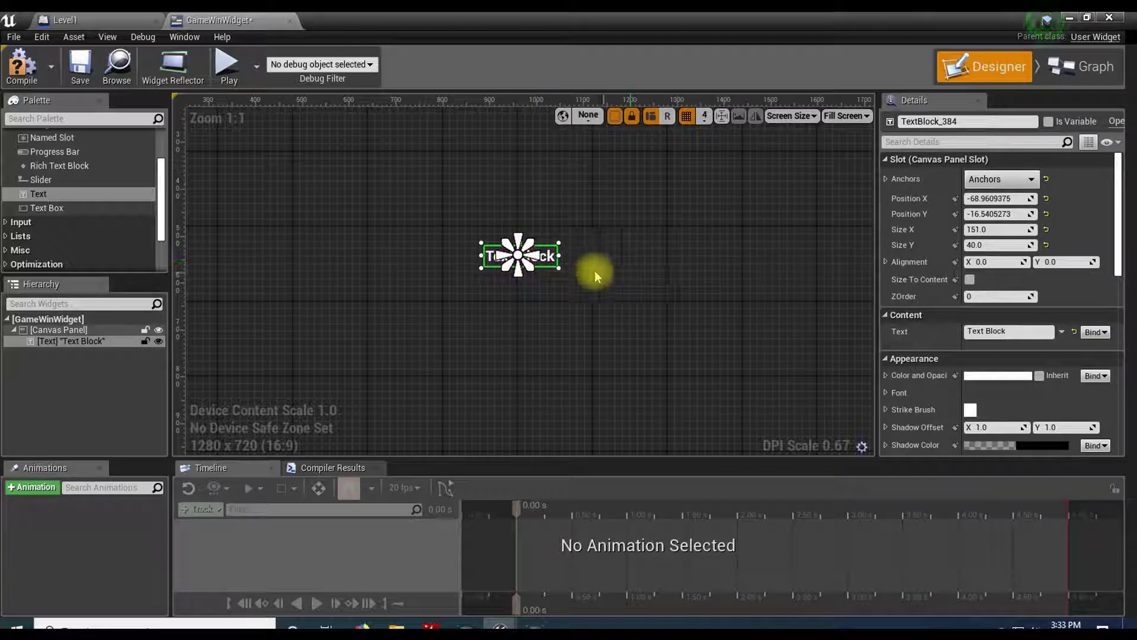
pyautogui.scroll(3, 589, 270)
pyautogui.moveTo(588, 269); pyautogui.dragTo(647, 276, button='right')
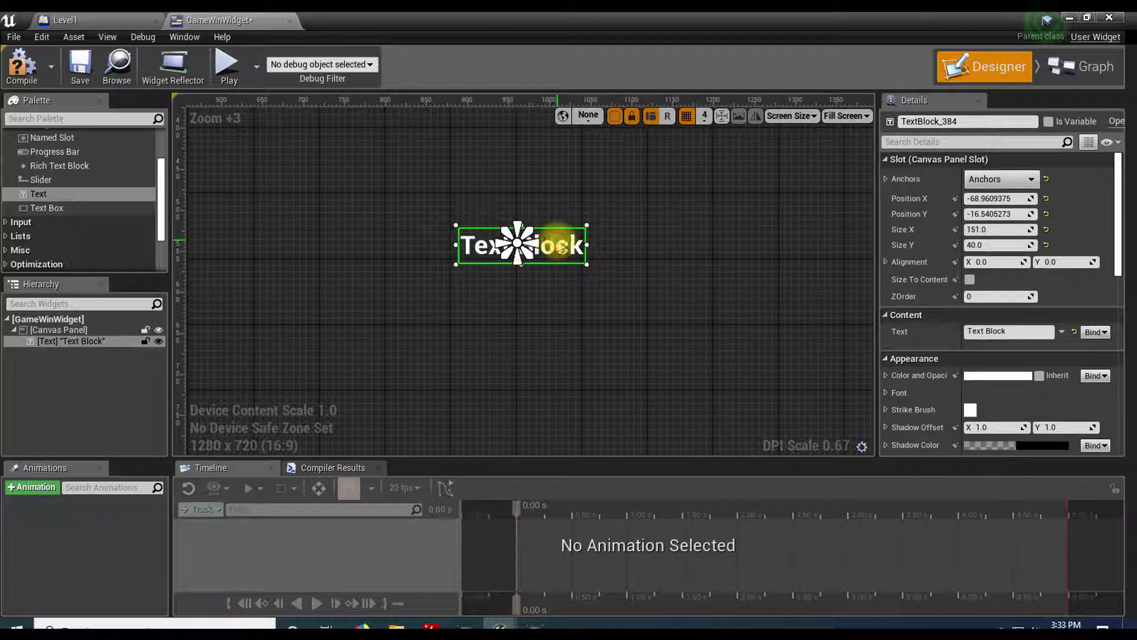
pyautogui.moveTo(556, 246); pyautogui.dragTo(554, 246)
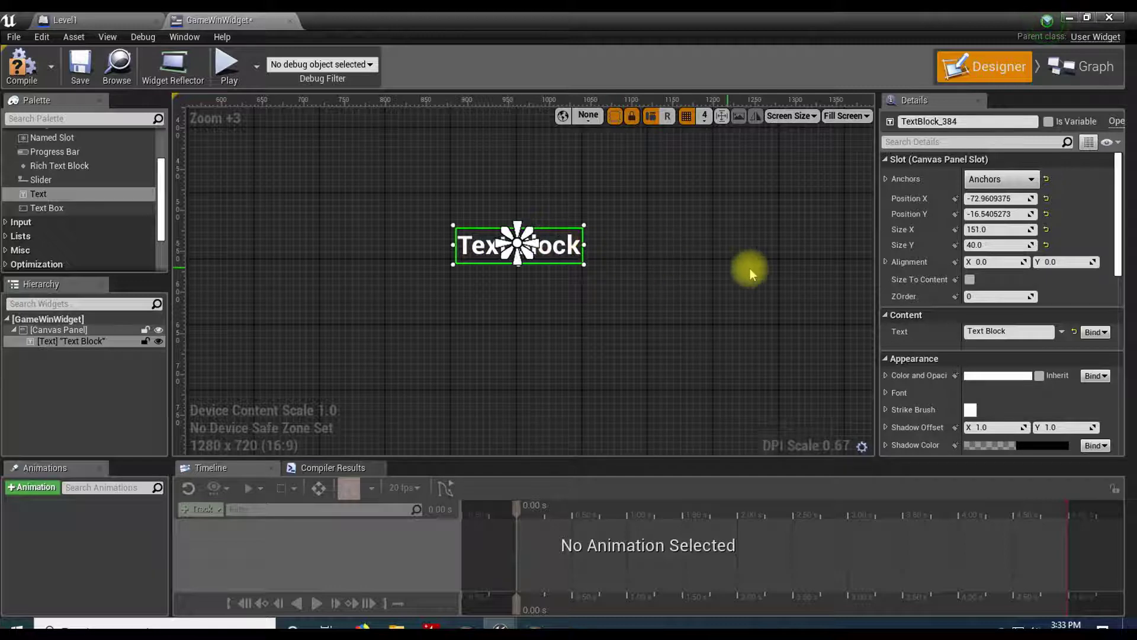
# Set the text block's content to "Level Complete!"
pyautogui.click(998, 330)
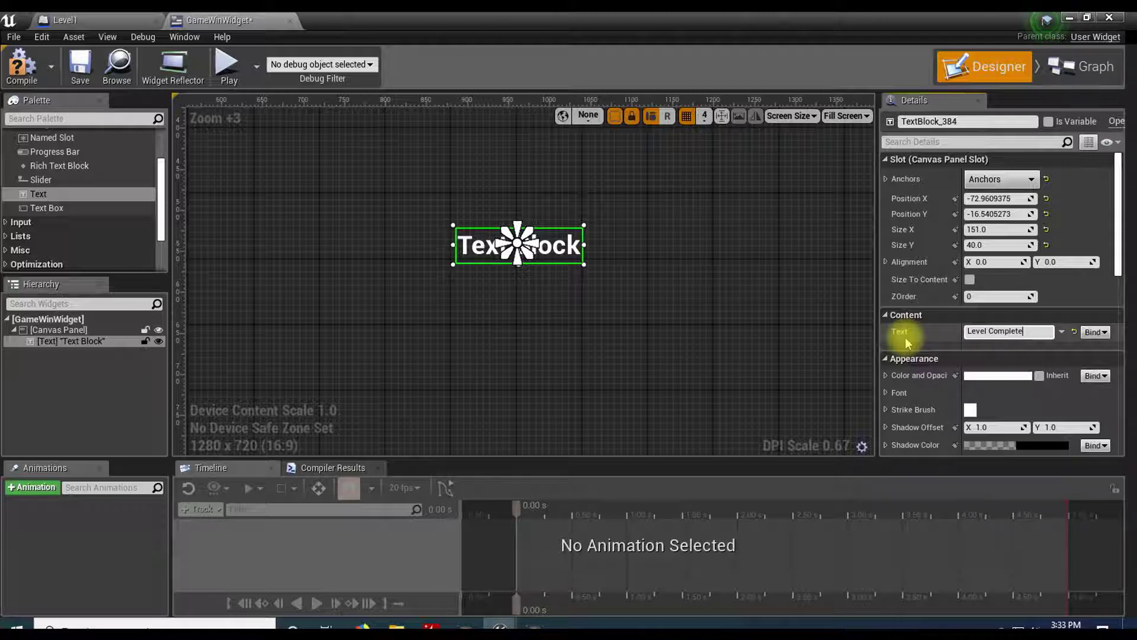
pyautogui.press('Return')
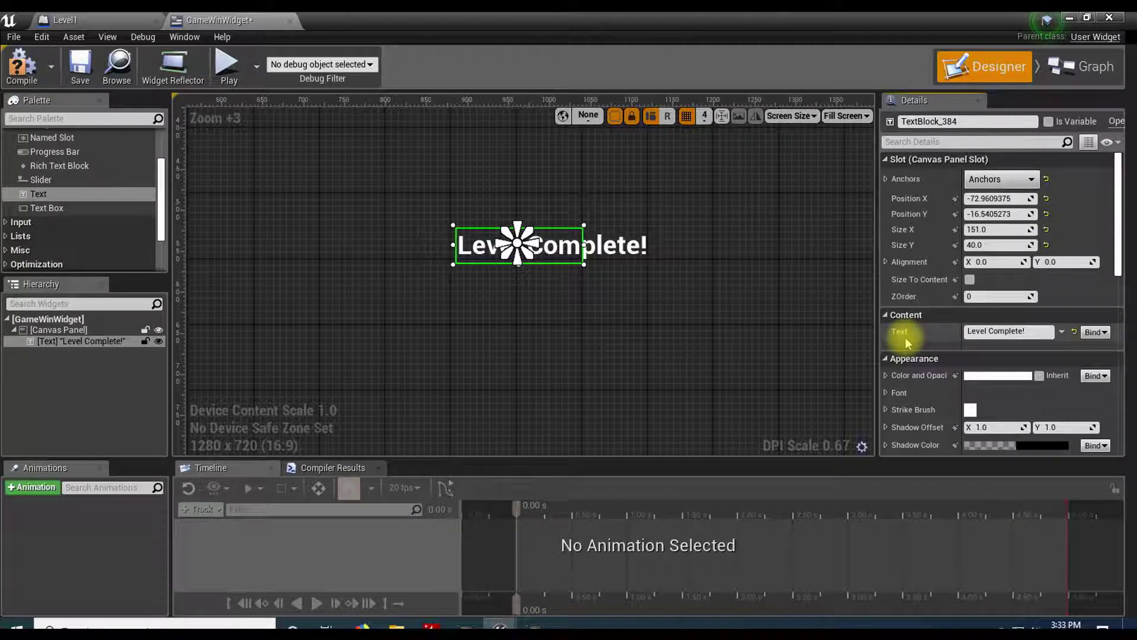
pyautogui.click(628, 256)
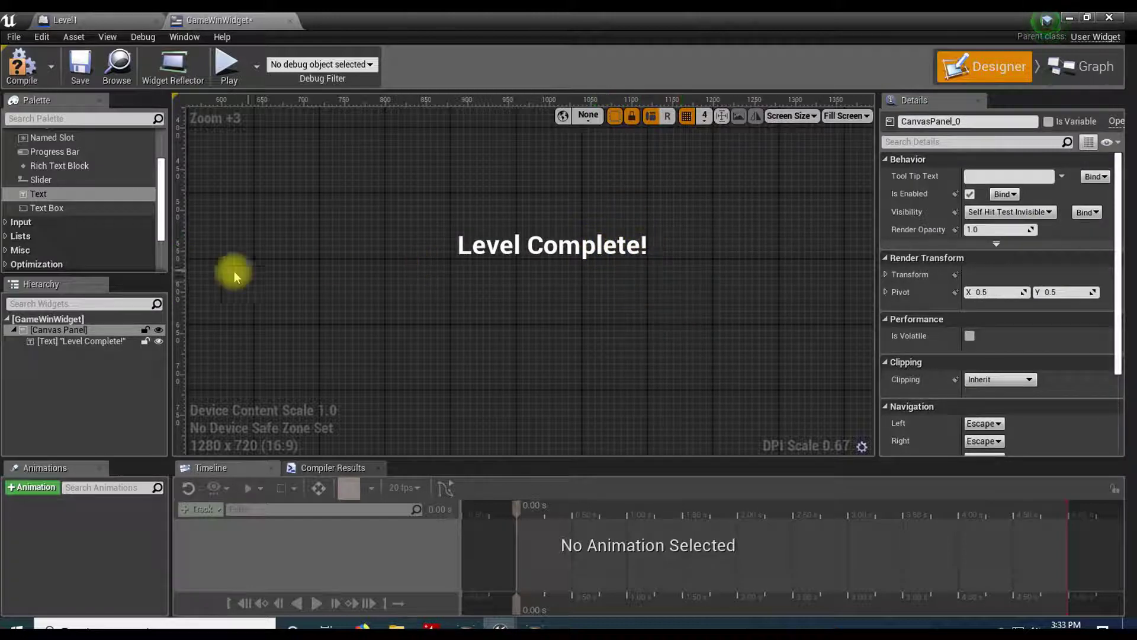
# Widen the "Level Complete!" text block to about 239 and recentre it on the anchor at Position X about -117
pyautogui.click(94, 340)
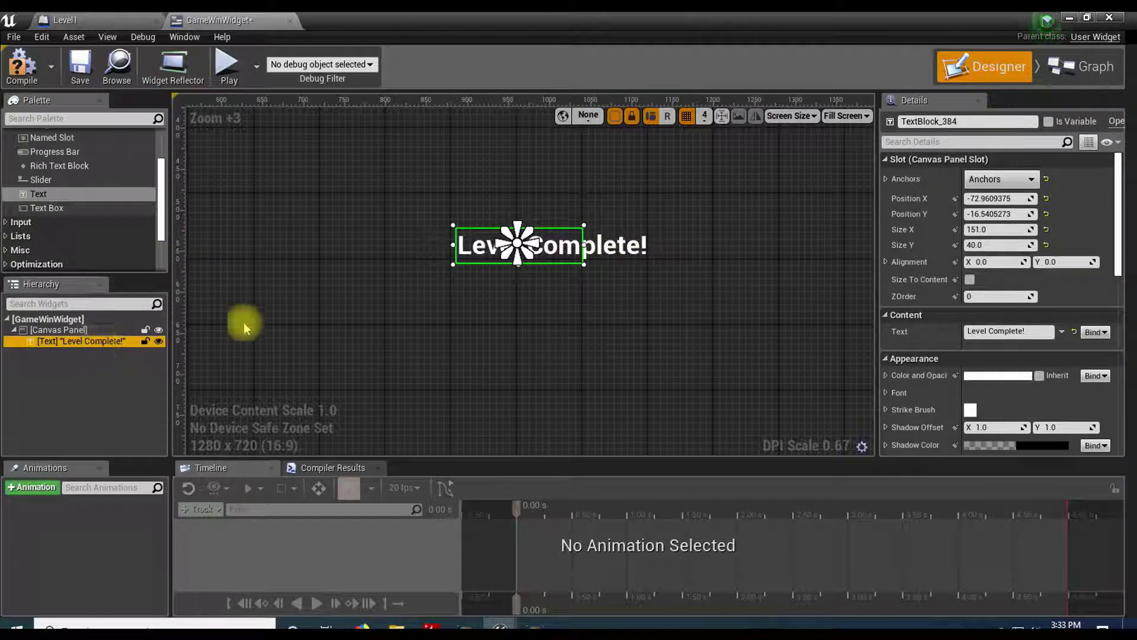
pyautogui.scroll(-10, 468, 305)
pyautogui.scroll(5, 460, 308)
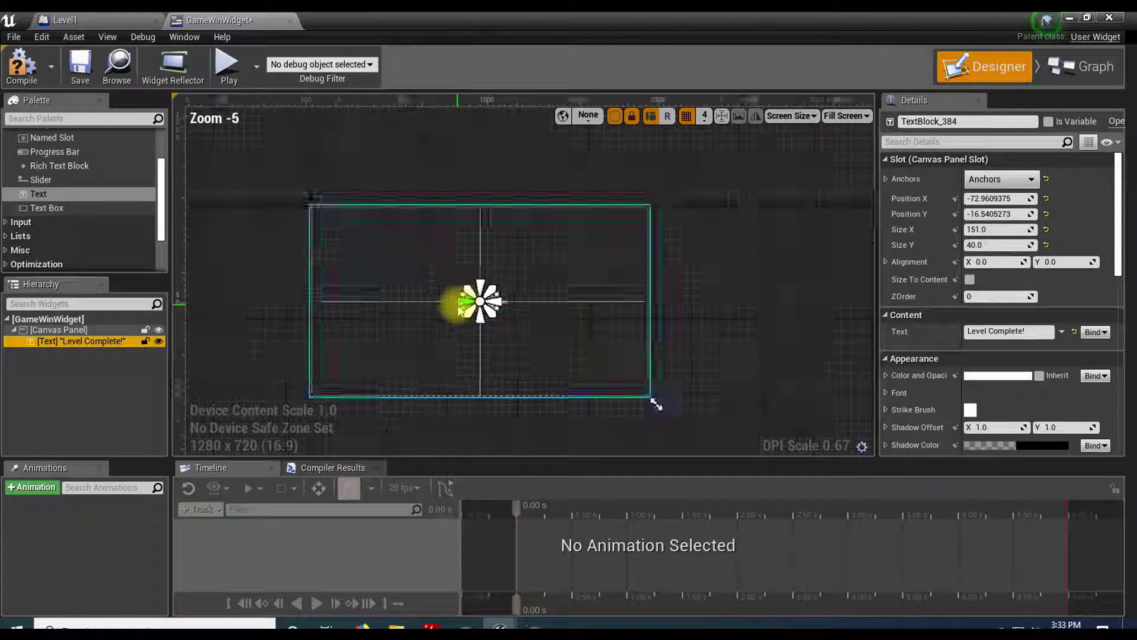
pyautogui.scroll(-2, 460, 309)
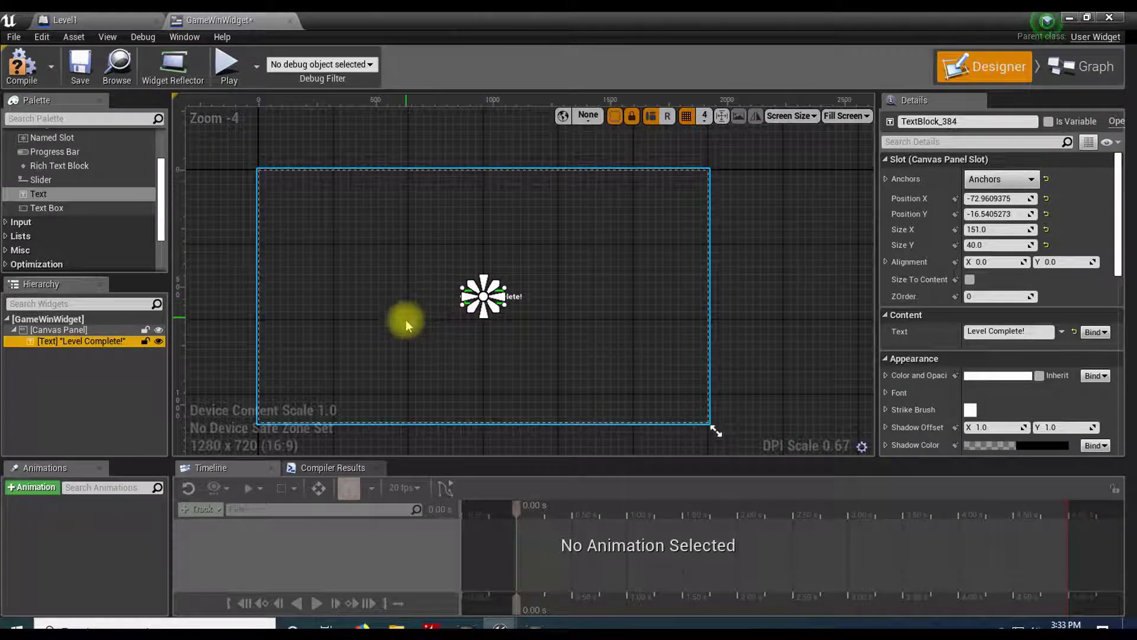
pyautogui.scroll(5, 551, 353)
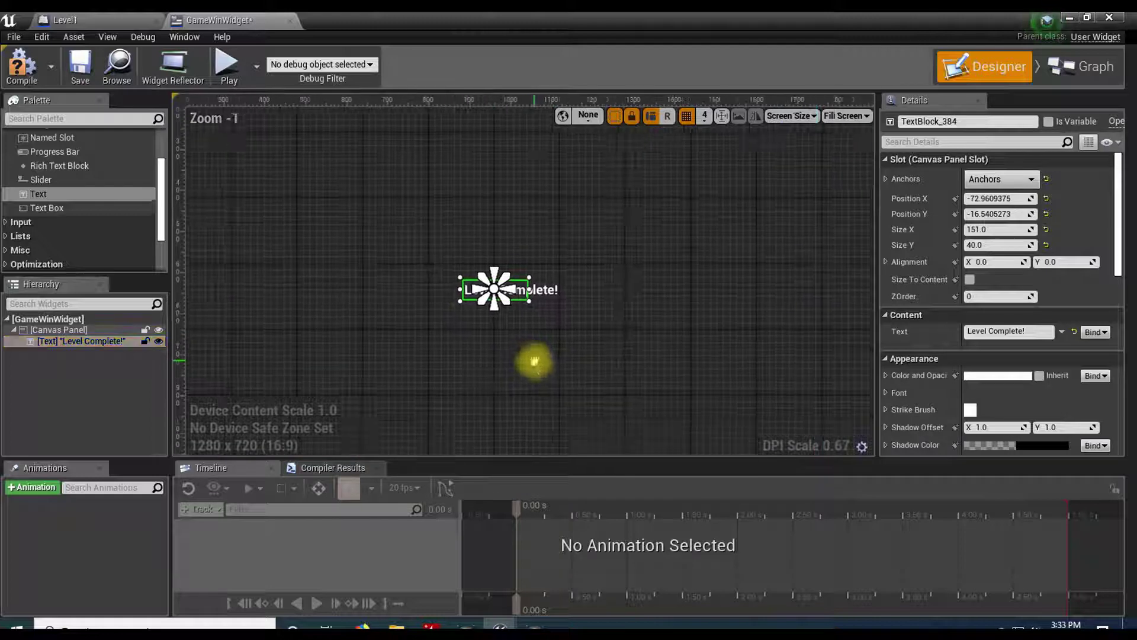
pyautogui.scroll(1, 537, 362)
pyautogui.click(536, 233)
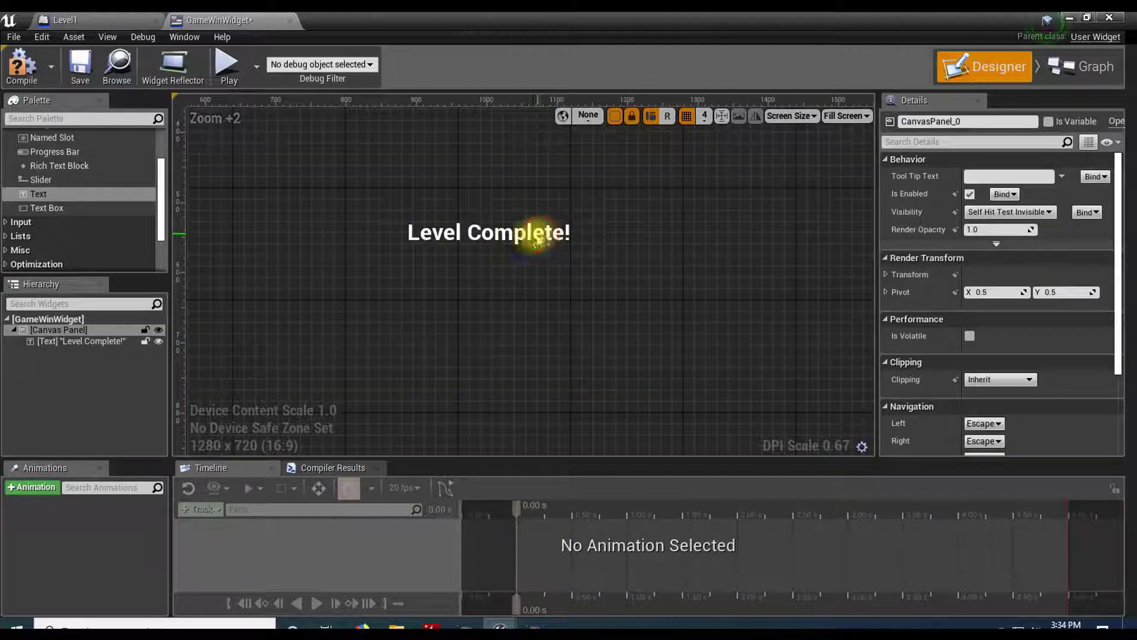
pyautogui.click(504, 248)
pyautogui.moveTo(515, 240)
pyautogui.mouseDown()
pyautogui.moveTo(580, 233)
pyautogui.moveTo(523, 239)
pyautogui.moveTo(534, 236)
pyautogui.mouseUp()
pyautogui.scroll(-8, 560, 290)
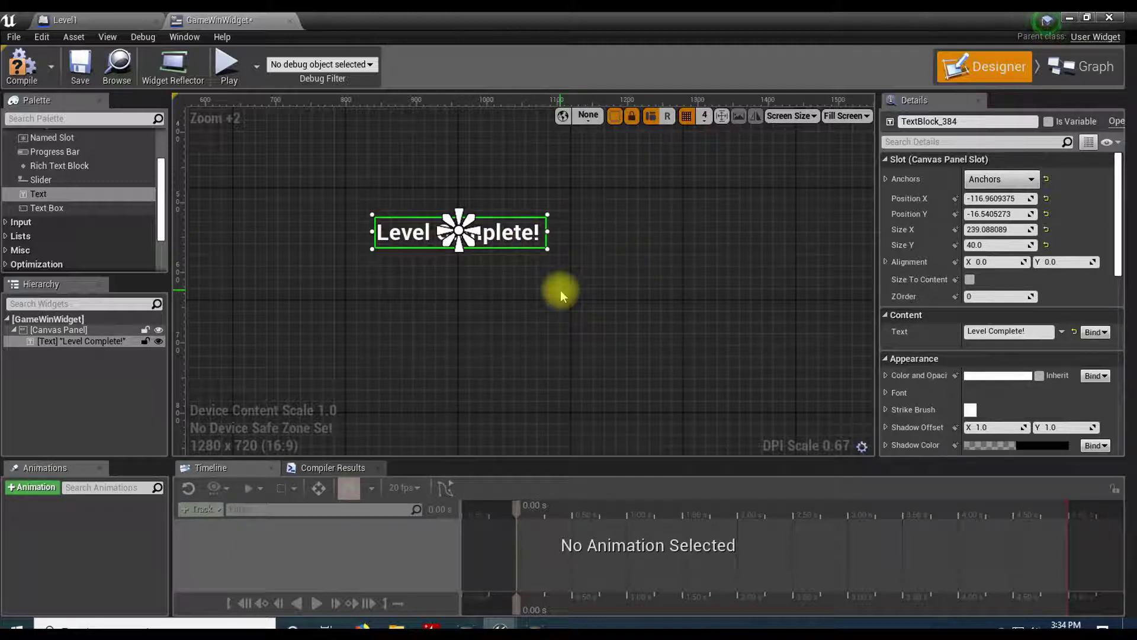
# Expand the font settings of the "Level Complete!" text and set its font size to 48
pyautogui.scroll(3, 573, 295)
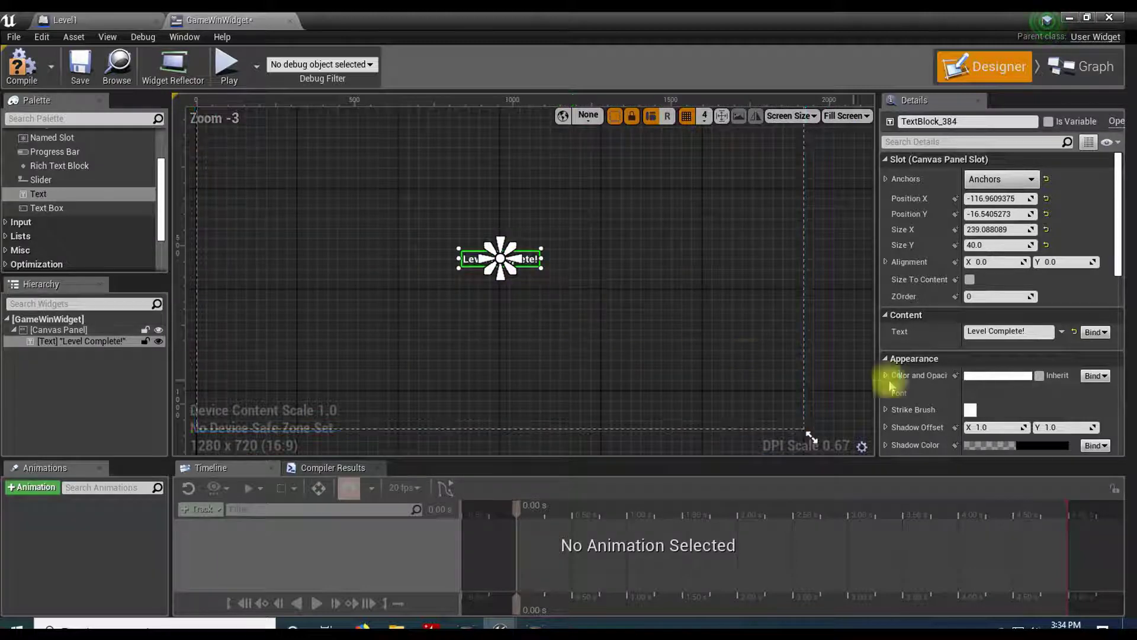
pyautogui.scroll(-2, 929, 344)
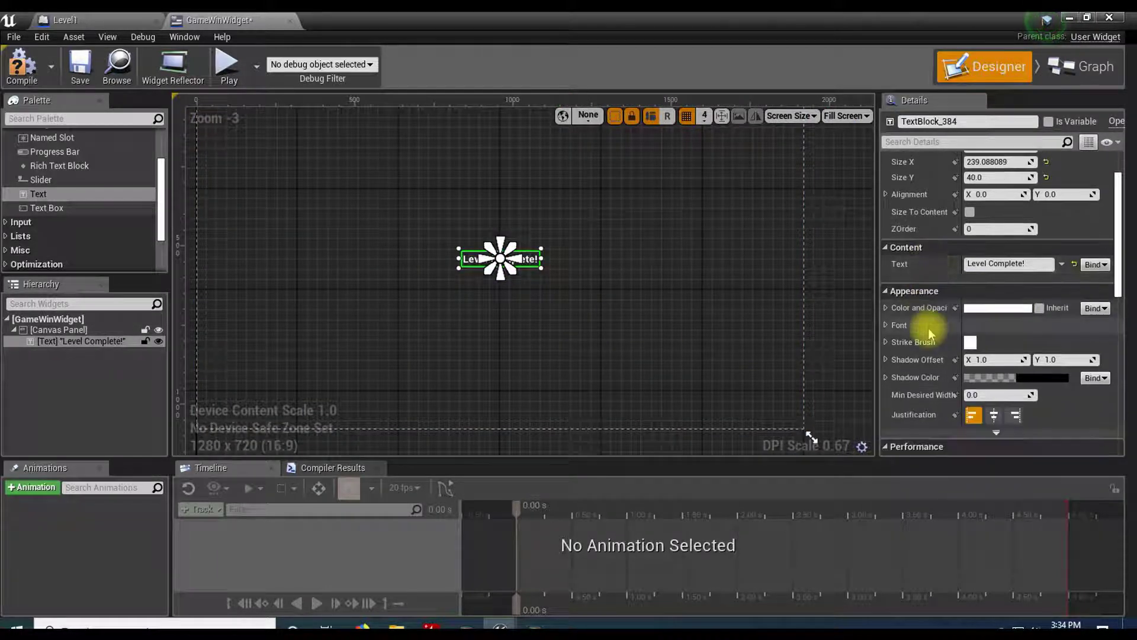
pyautogui.click(898, 326)
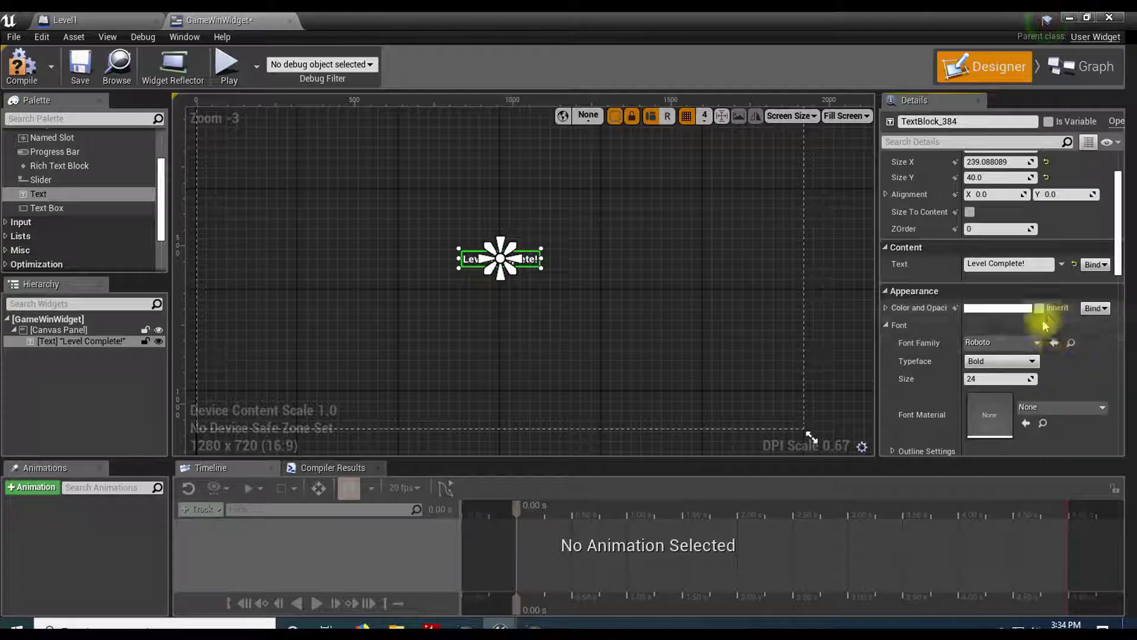
pyautogui.click(1036, 342)
pyautogui.click(1036, 342)
pyautogui.click(998, 379)
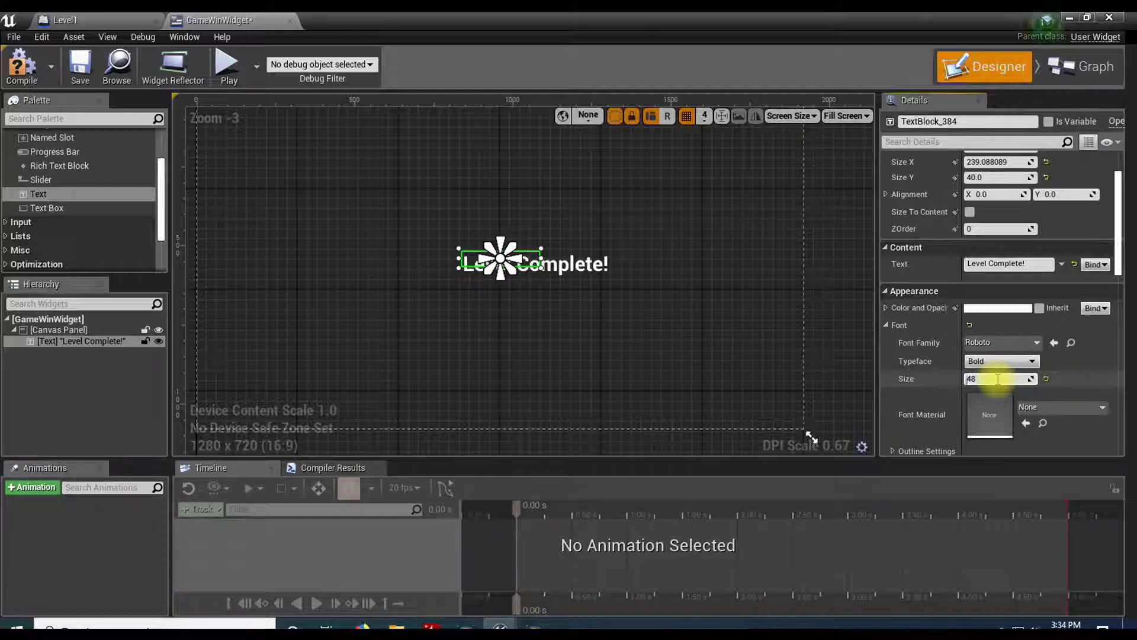
pyautogui.press('Return')
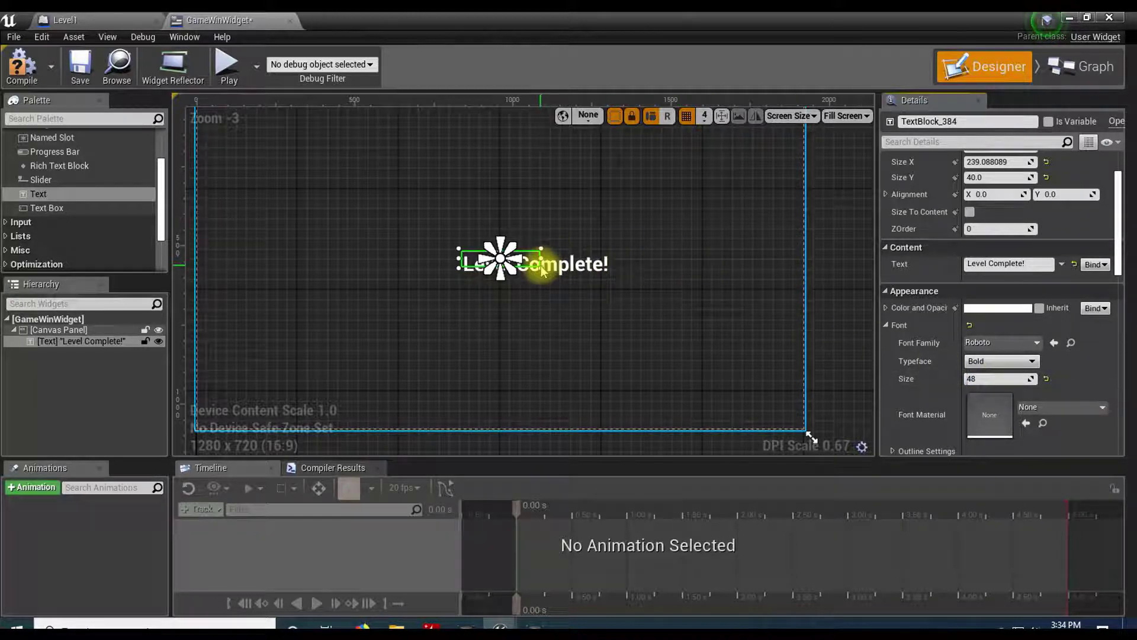
# Enlarge the text block to about 482 by 76 to fit its text and move it left to recentre it
pyautogui.moveTo(541, 268); pyautogui.dragTo(614, 282)
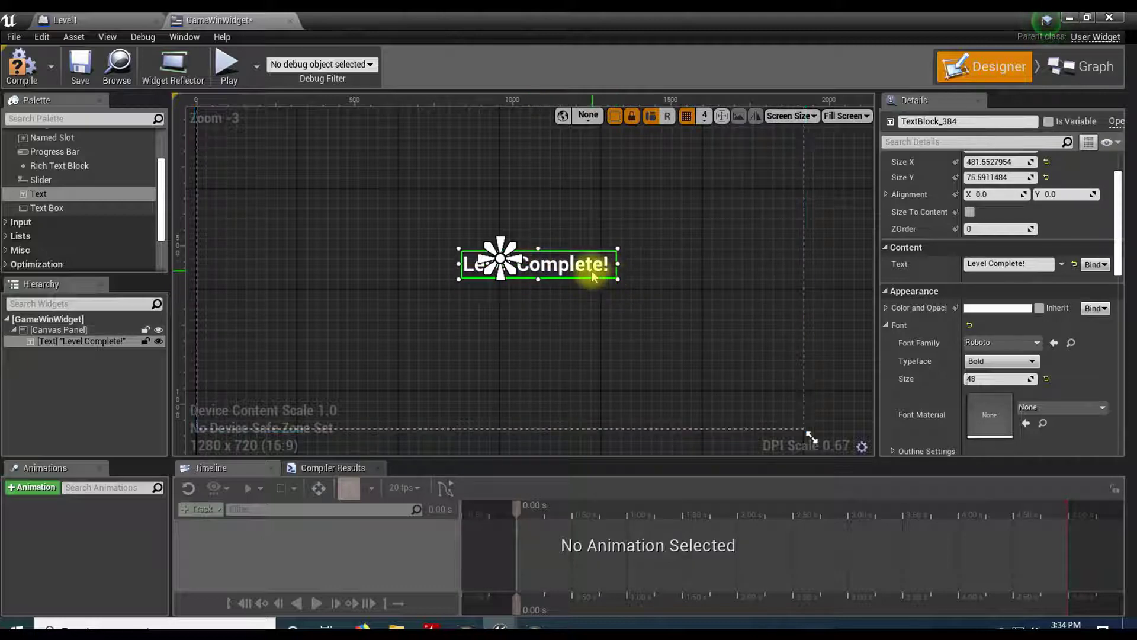
pyautogui.moveTo(586, 269); pyautogui.dragTo(551, 268)
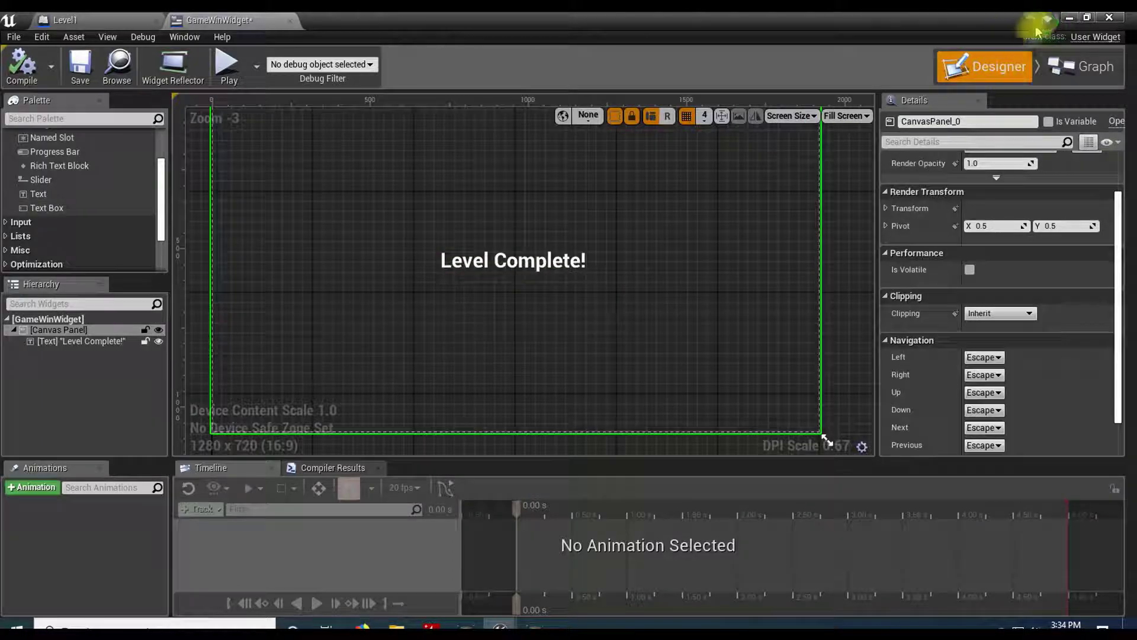
# Return to the level editor and open the Level Blueprint
pyautogui.click(1069, 18)
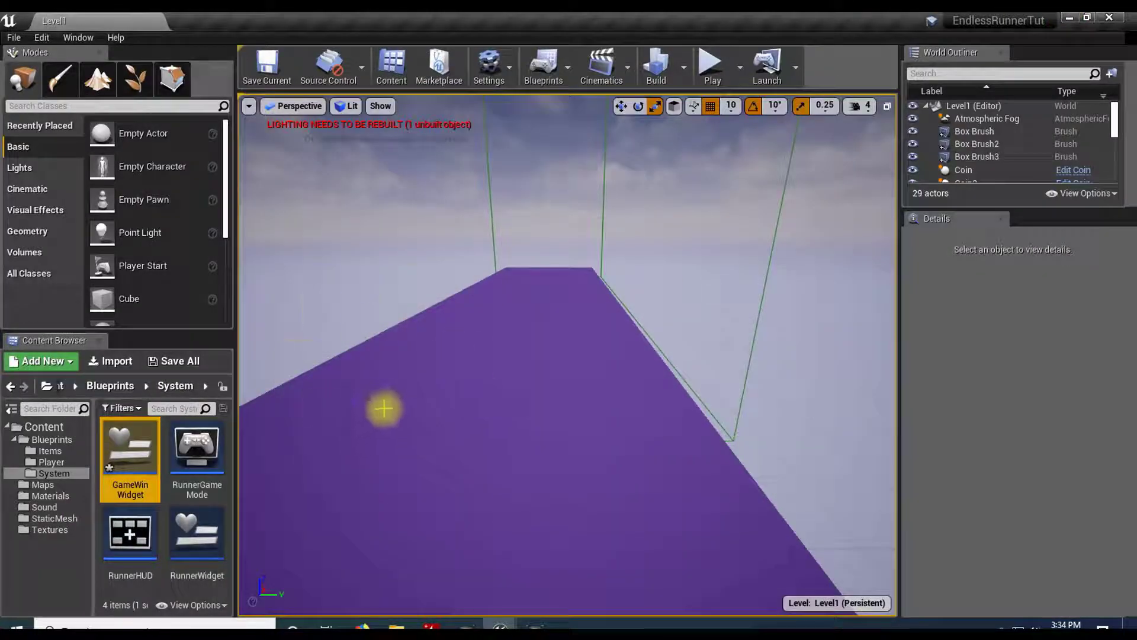
pyautogui.scroll(-5, 388, 401)
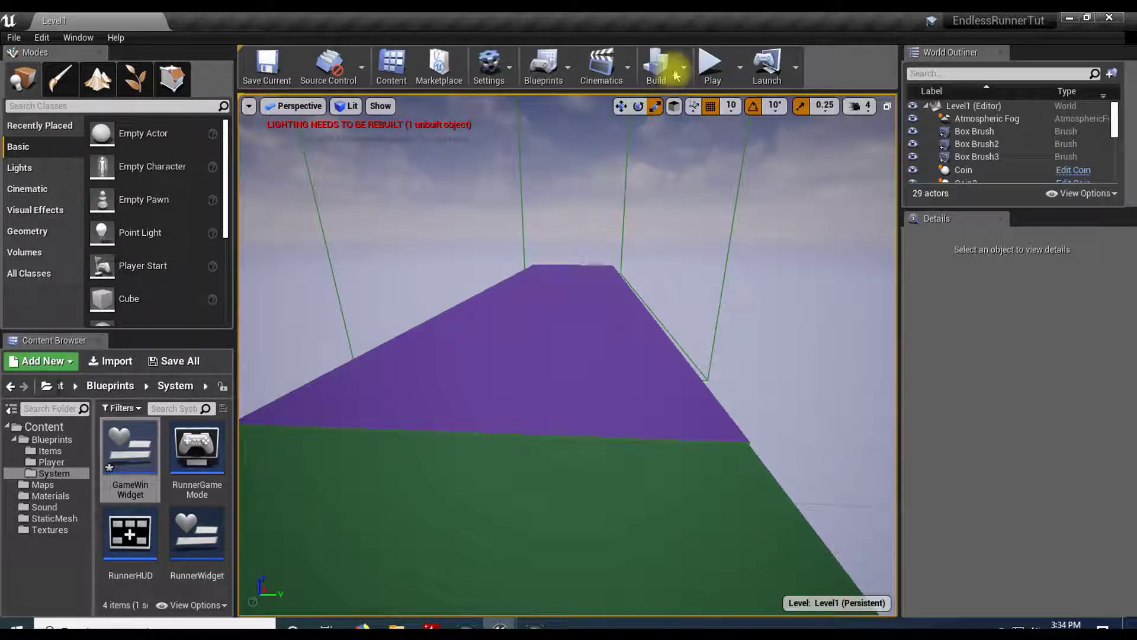
pyautogui.click(544, 65)
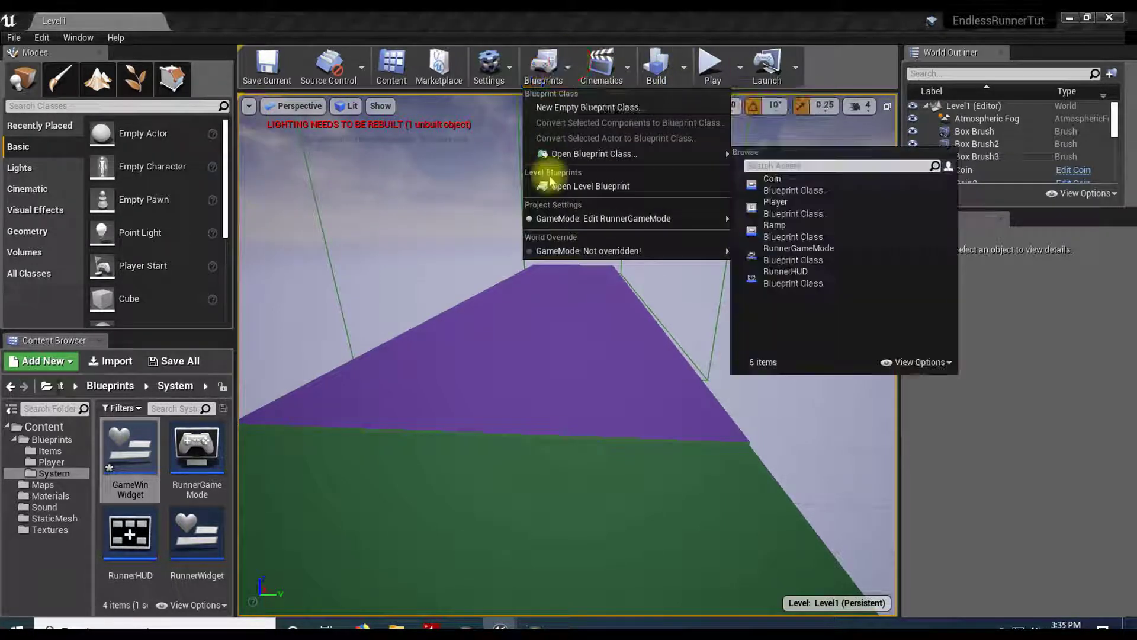
pyautogui.click(628, 185)
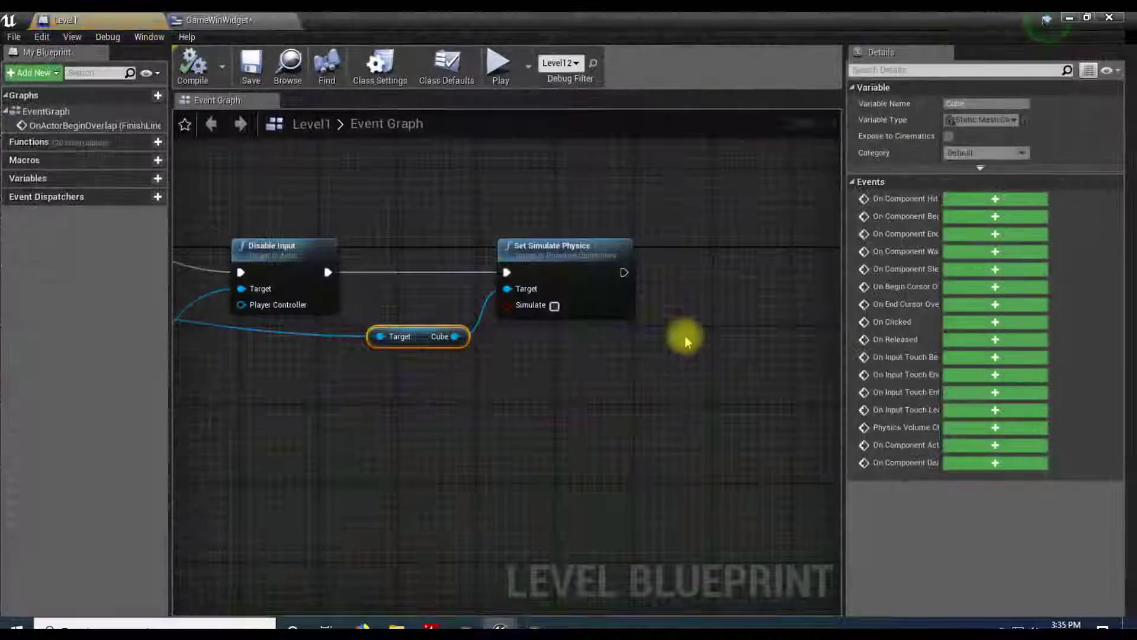
# Add a Create Widget node after Set Simulate Physics and set its class to GameWinWidget
pyautogui.moveTo(534, 286); pyautogui.dragTo(304, 226, button='right')
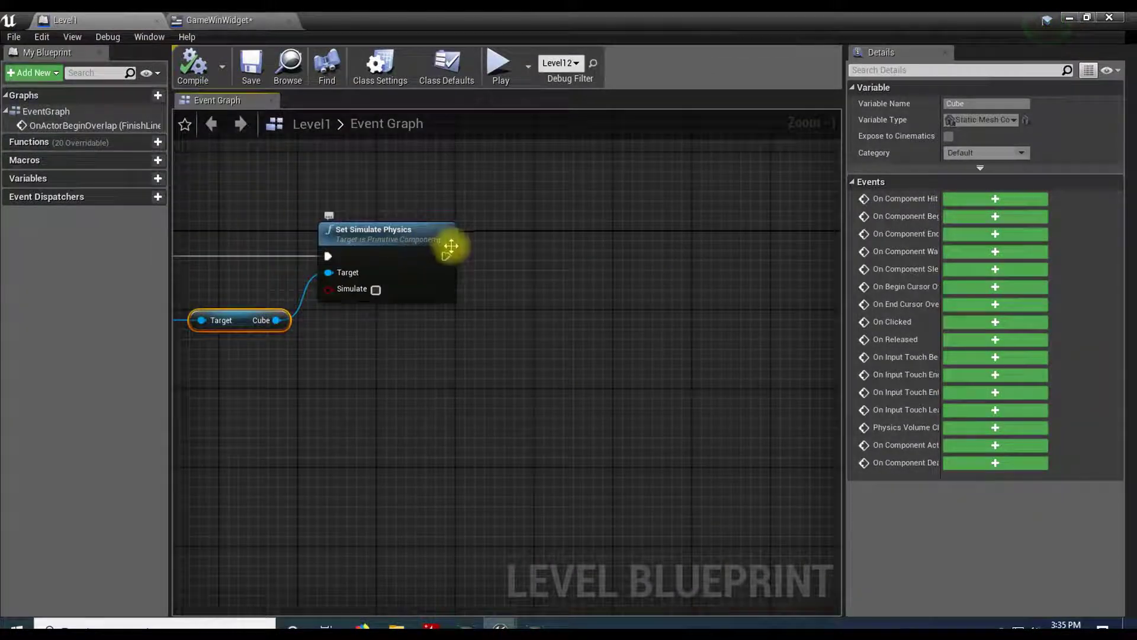
pyautogui.moveTo(443, 256); pyautogui.dragTo(559, 254)
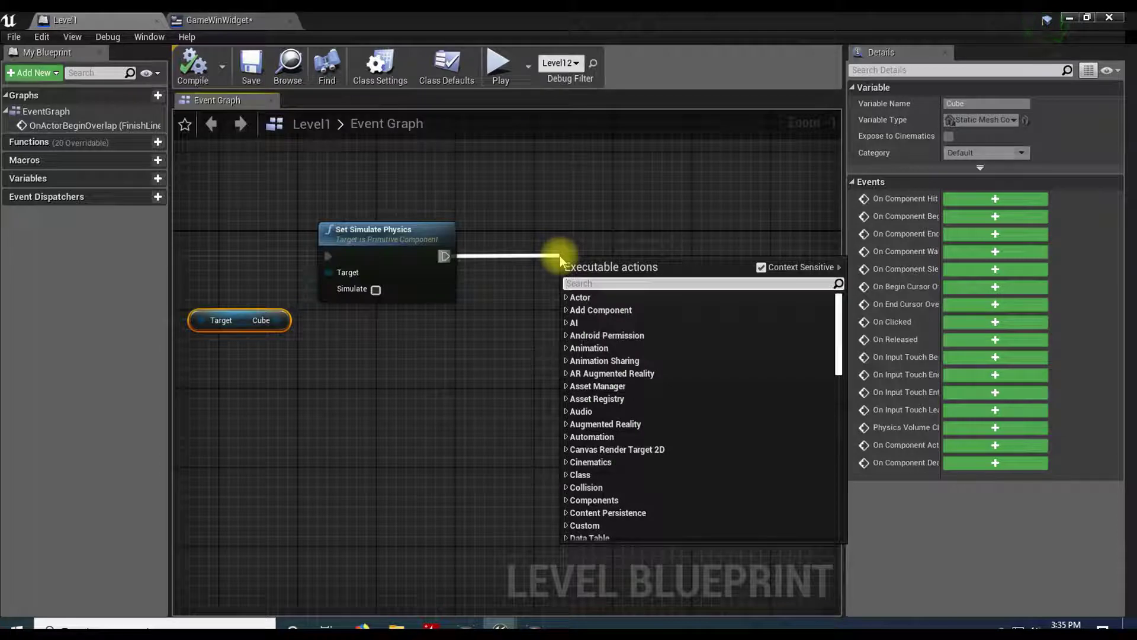
pyautogui.write('create widg')
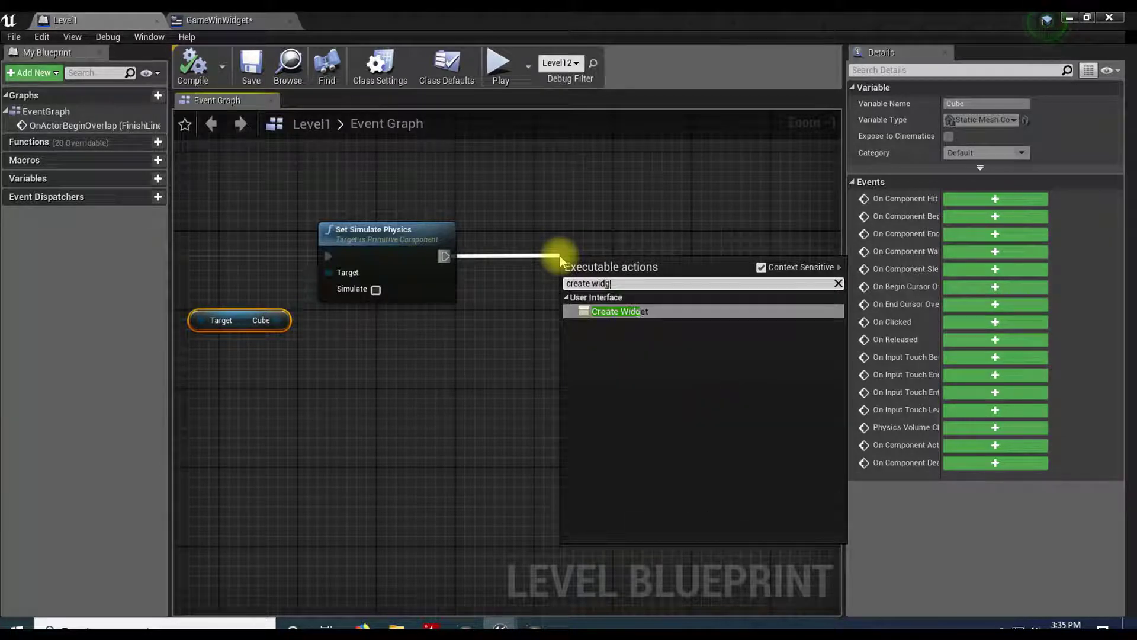
pyautogui.click(618, 312)
pyautogui.moveTo(626, 268); pyautogui.dragTo(595, 244)
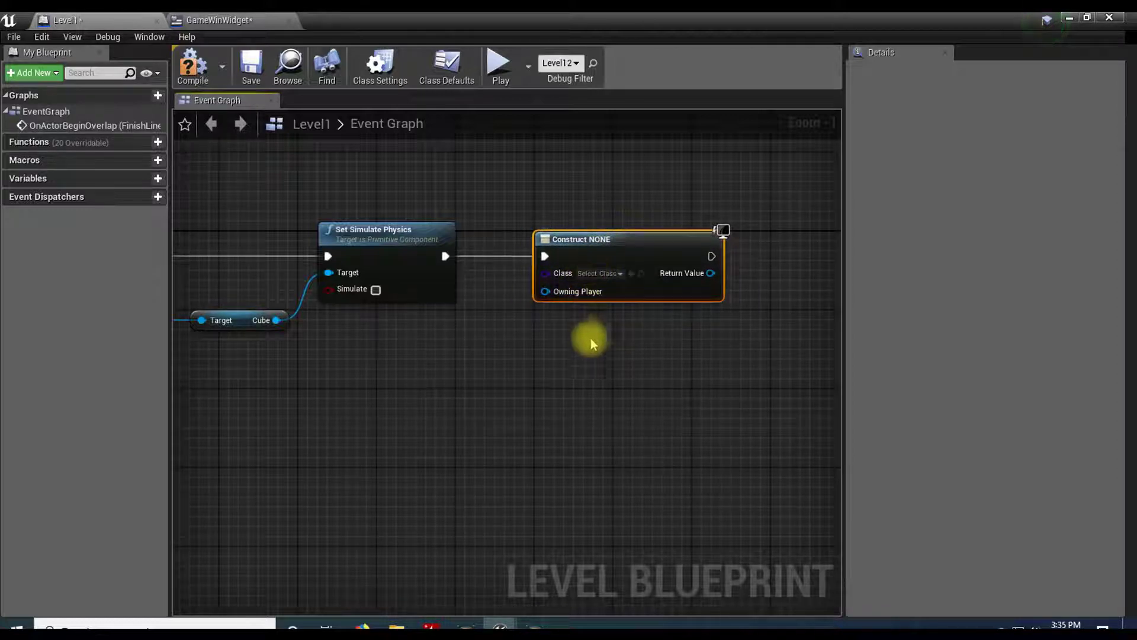
pyautogui.click(621, 274)
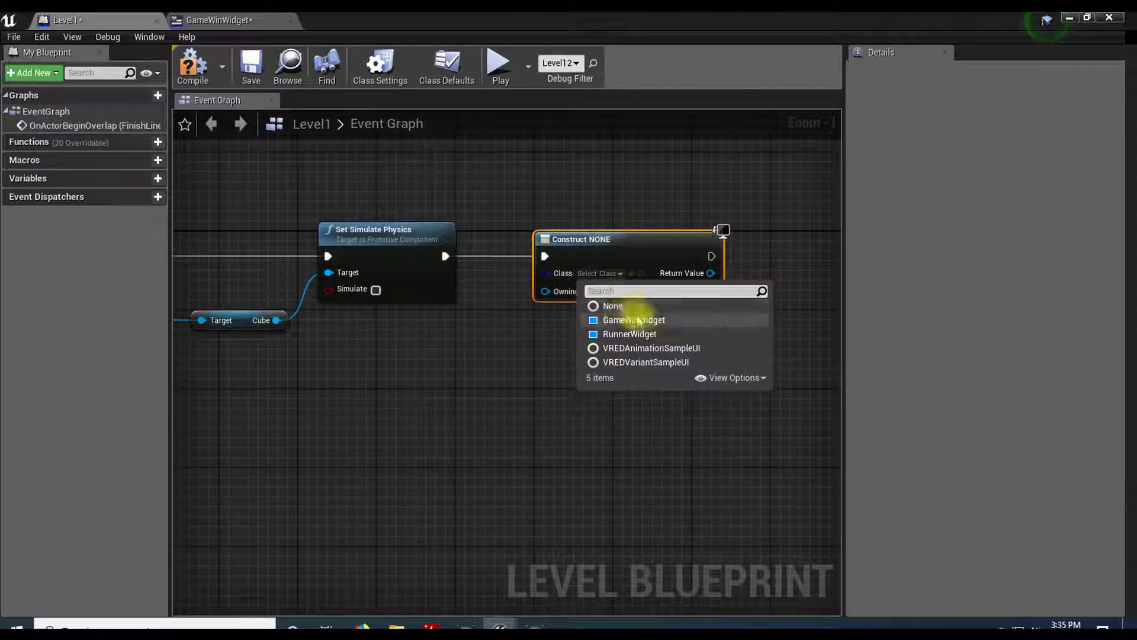
pyautogui.click(647, 320)
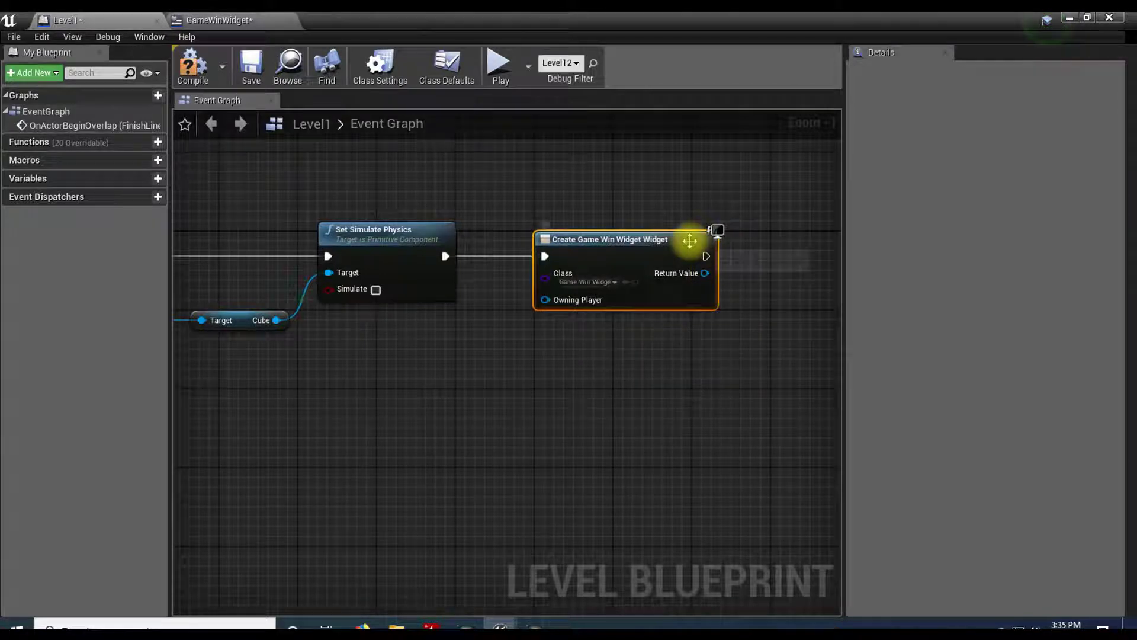
# Add an Add to Viewport node after the Create Widget node, connect the widget's Return Value to its Target, and compile the blueprint
pyautogui.moveTo(762, 291); pyautogui.dragTo(606, 314, button='right')
pyautogui.moveTo(549, 281); pyautogui.dragTo(627, 279)
pyautogui.write('add to')
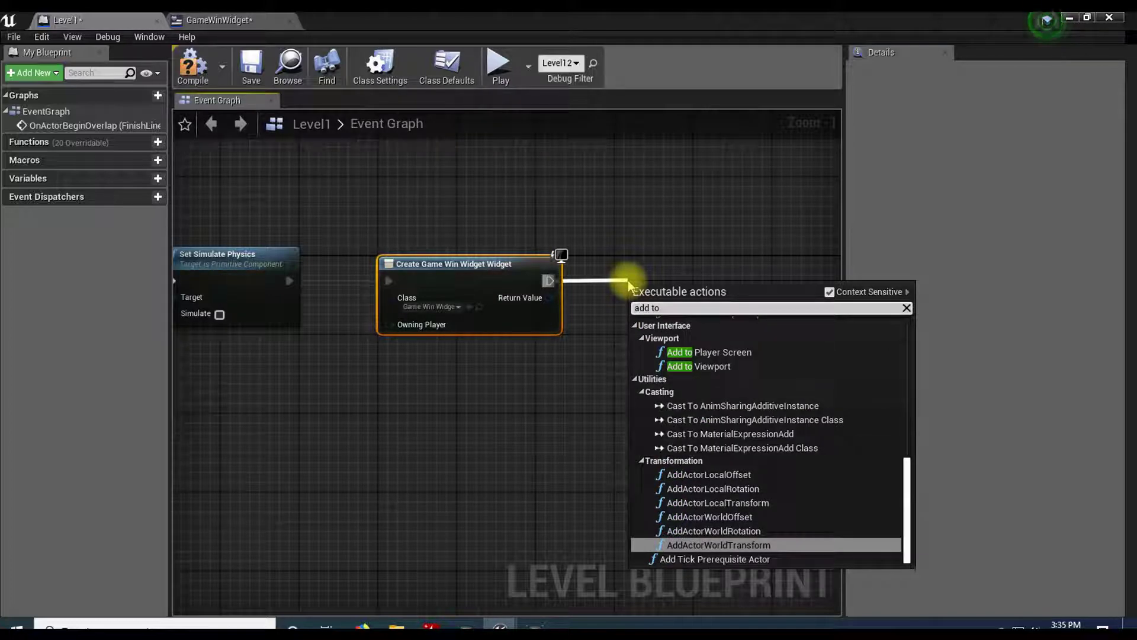
pyautogui.click(711, 366)
pyautogui.moveTo(655, 283); pyautogui.dragTo(652, 246)
pyautogui.moveTo(549, 297); pyautogui.dragTo(650, 265)
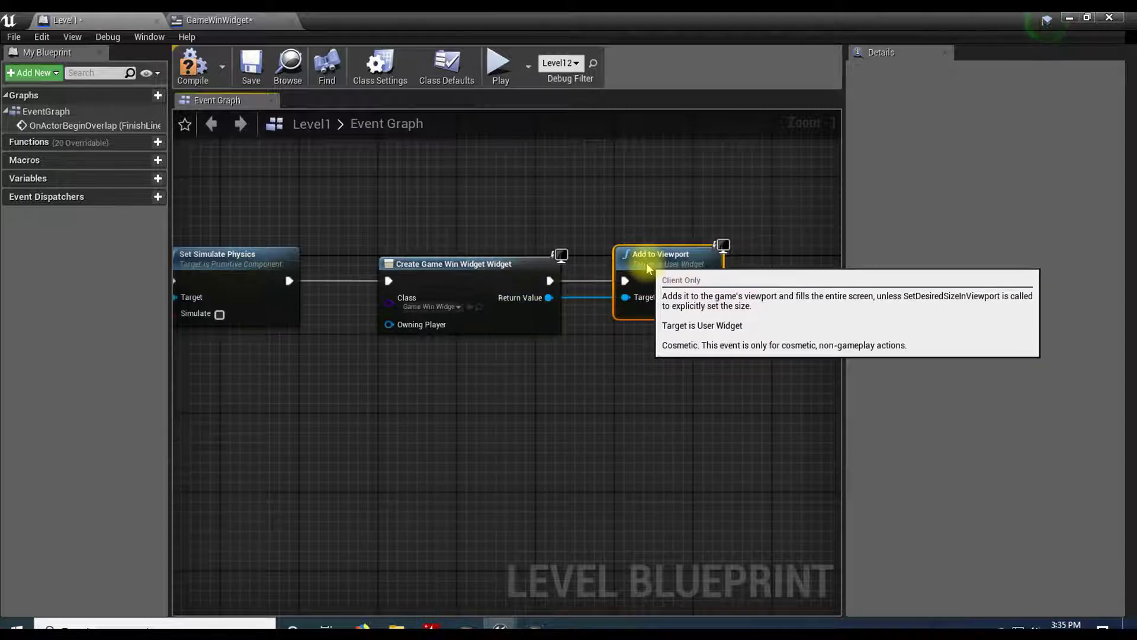
pyautogui.click(201, 65)
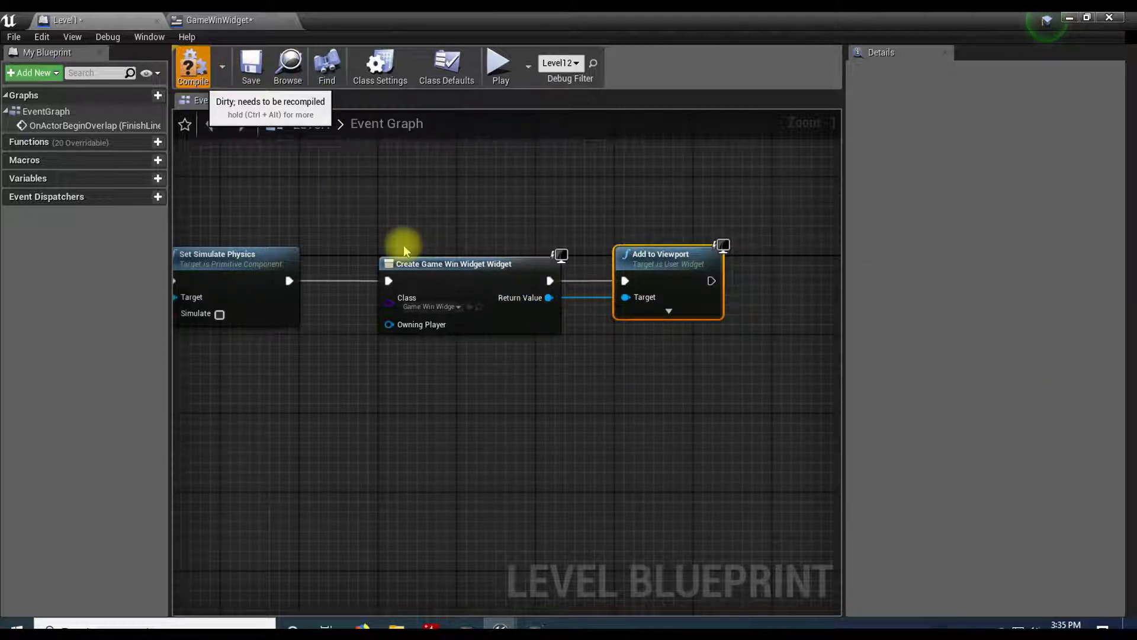
# Play the level from a spot on the green track up to the purple finish area to test the win widget, then stop
pyautogui.click(1070, 24)
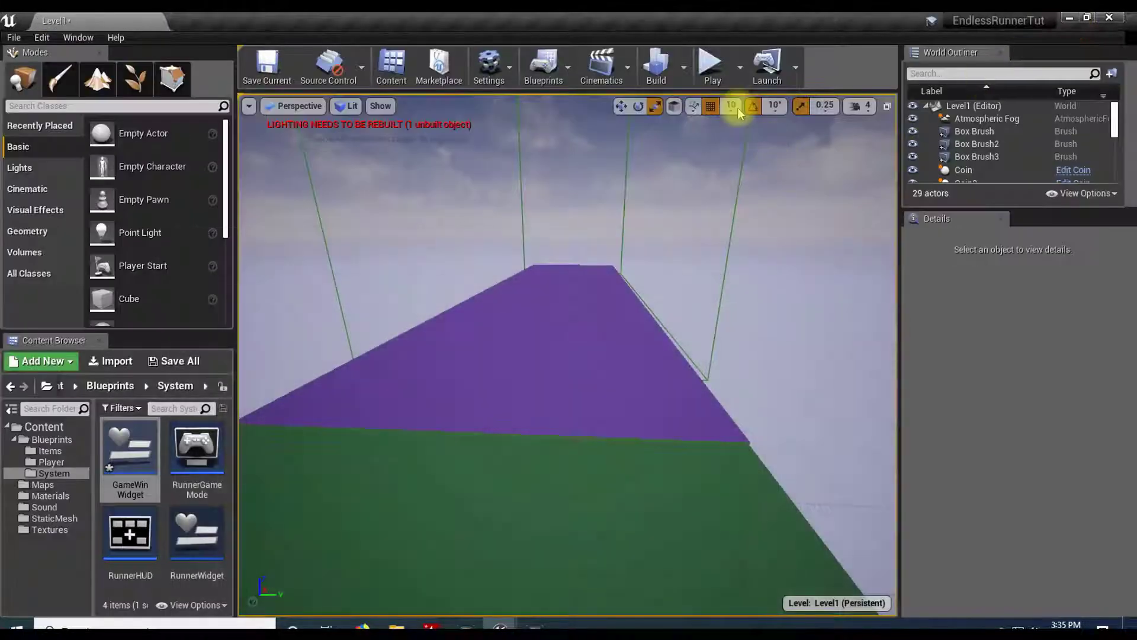
pyautogui.moveTo(468, 438)
pyautogui.mouseDown()
pyautogui.moveTo(415, 474)
pyautogui.moveTo(296, 438)
pyautogui.moveTo(451, 468)
pyautogui.moveTo(420, 462)
pyautogui.moveTo(474, 447)
pyautogui.mouseUp()
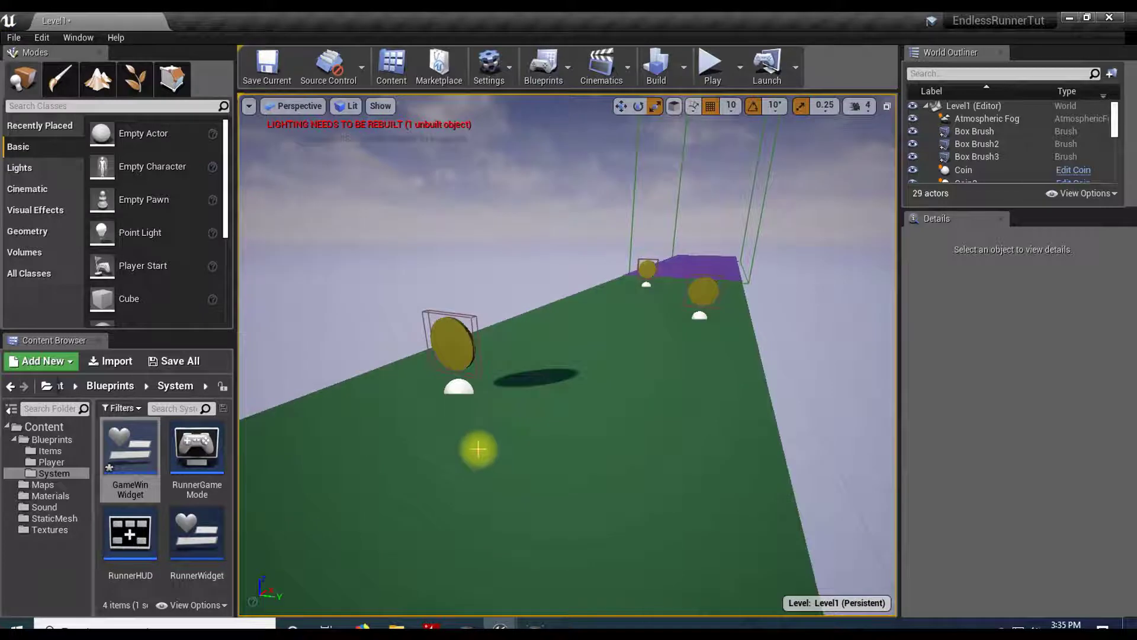
pyautogui.rightClick(495, 447)
pyautogui.click(575, 577)
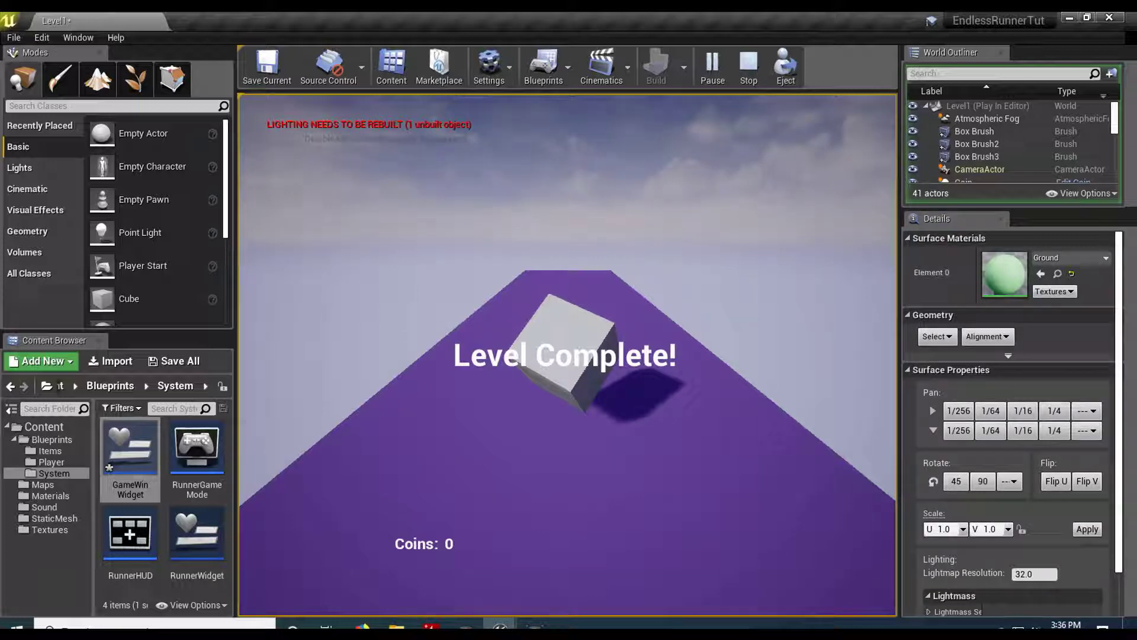
pyautogui.press('Escape')
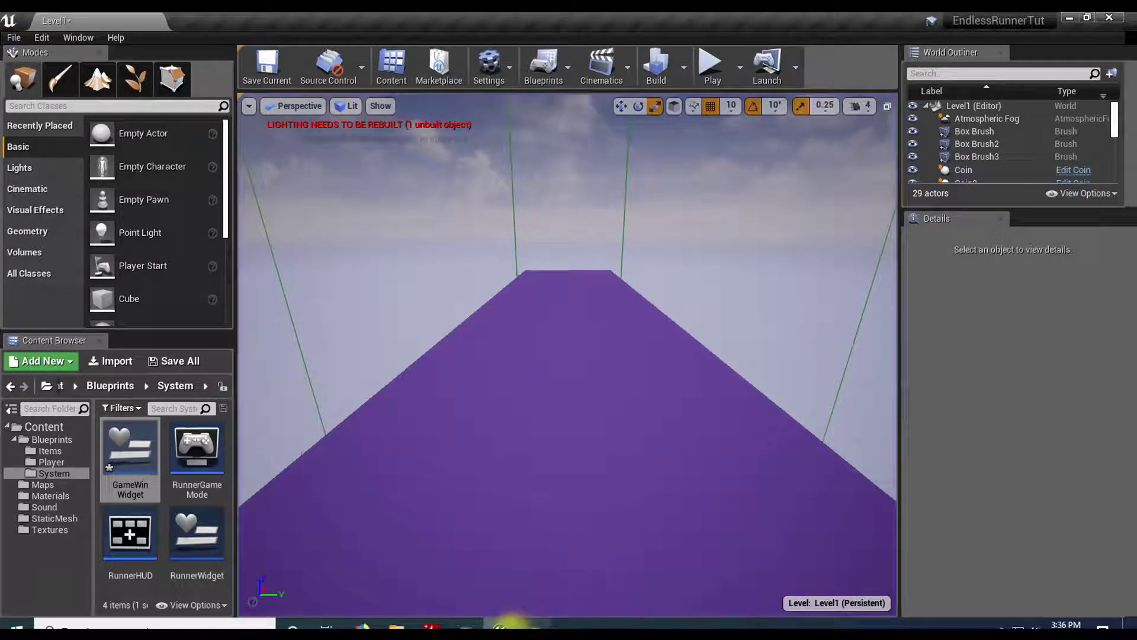
# Return to the Level Blueprint and add a Get Player Controller node near the Add to Viewport node
pyautogui.moveTo(508, 623)
pyautogui.click(545, 586)
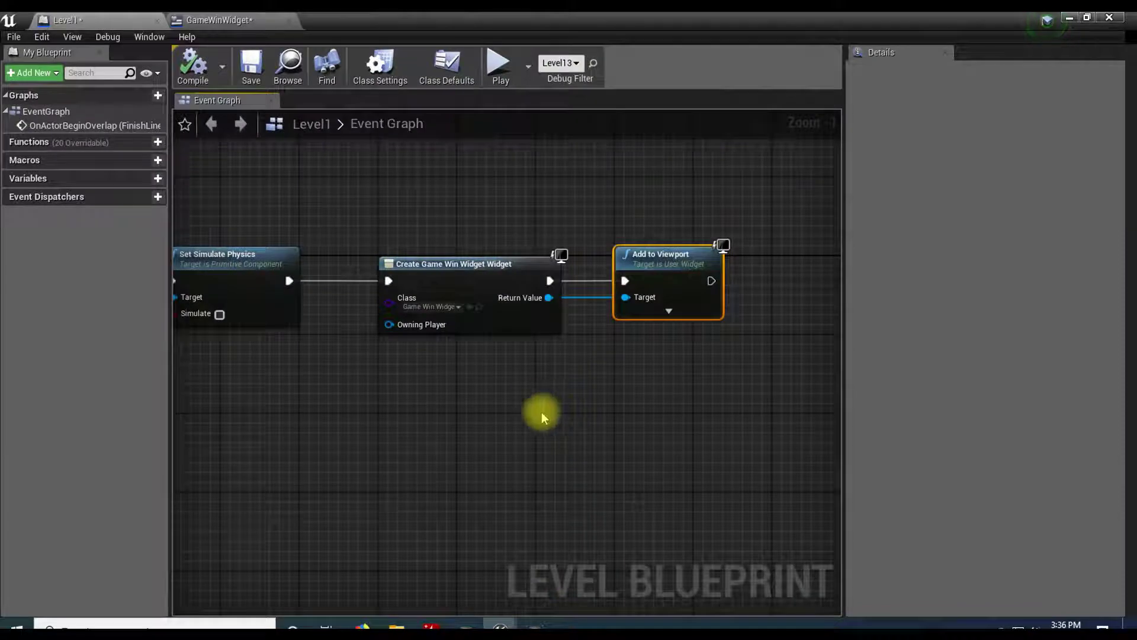
pyautogui.moveTo(460, 396); pyautogui.dragTo(271, 436, button='right')
pyautogui.moveTo(522, 320); pyautogui.dragTo(588, 319)
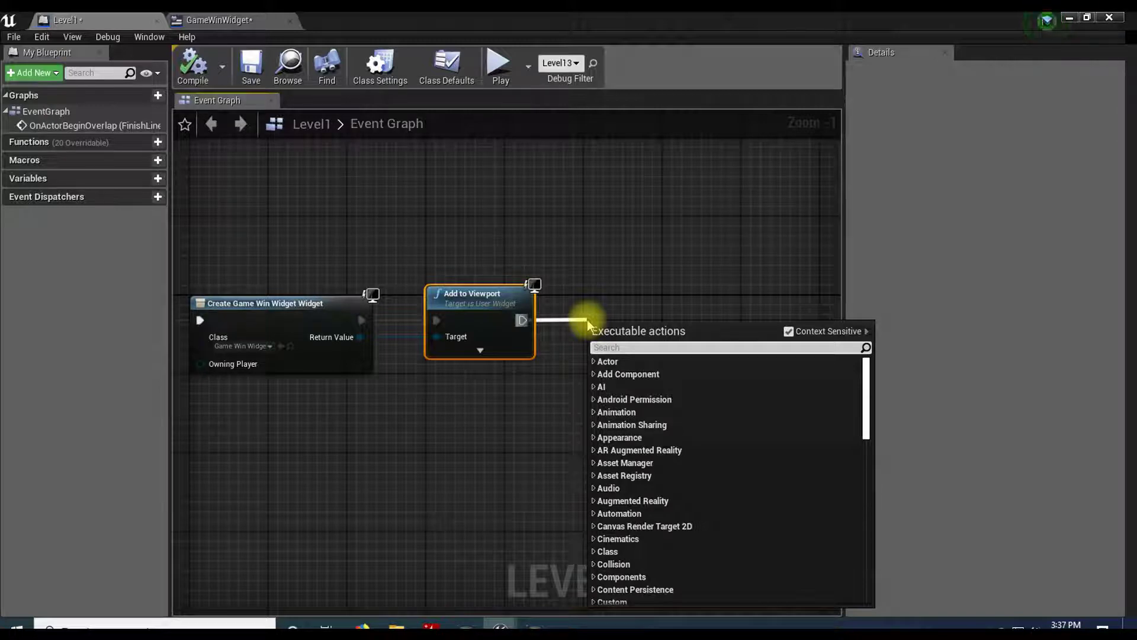
pyautogui.click(542, 410)
pyautogui.rightClick(536, 414)
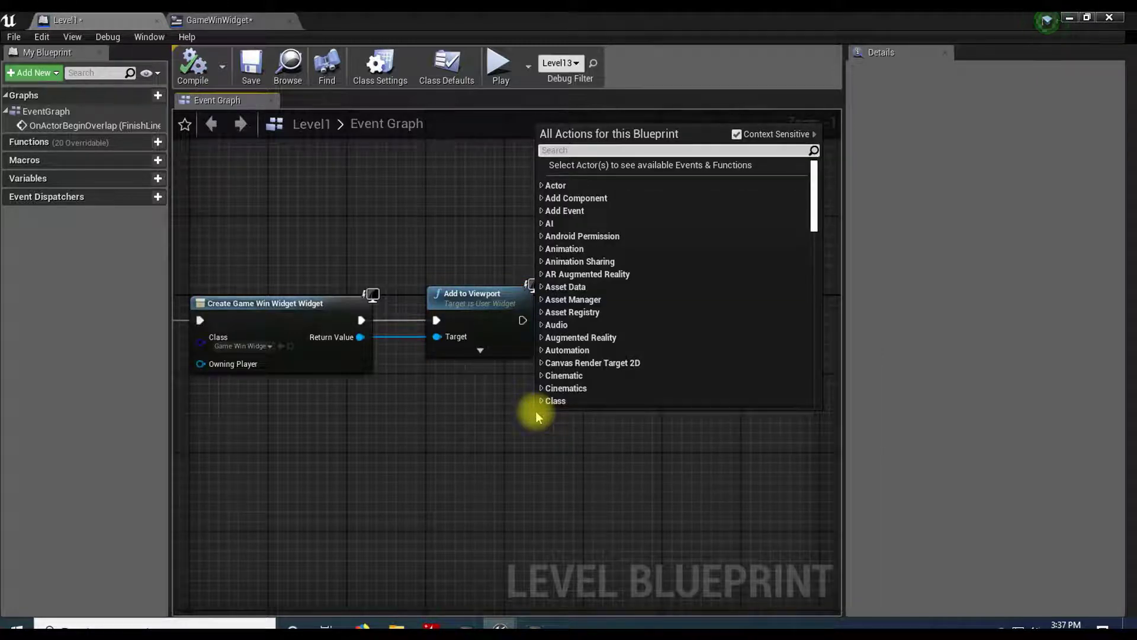
pyautogui.write('get player')
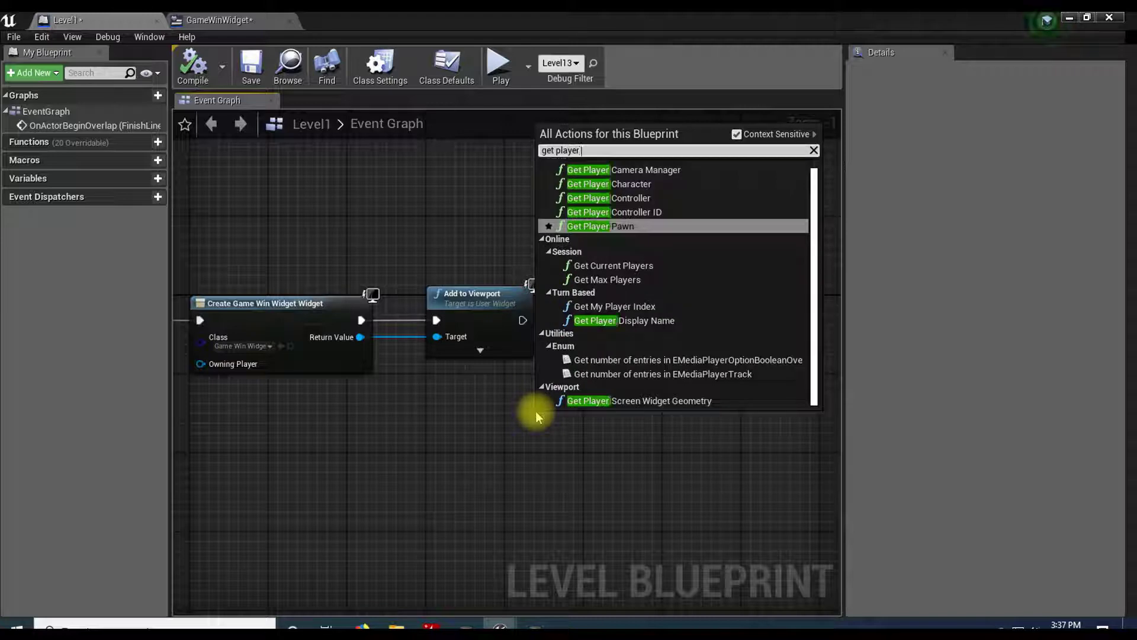
pyautogui.write('cont')
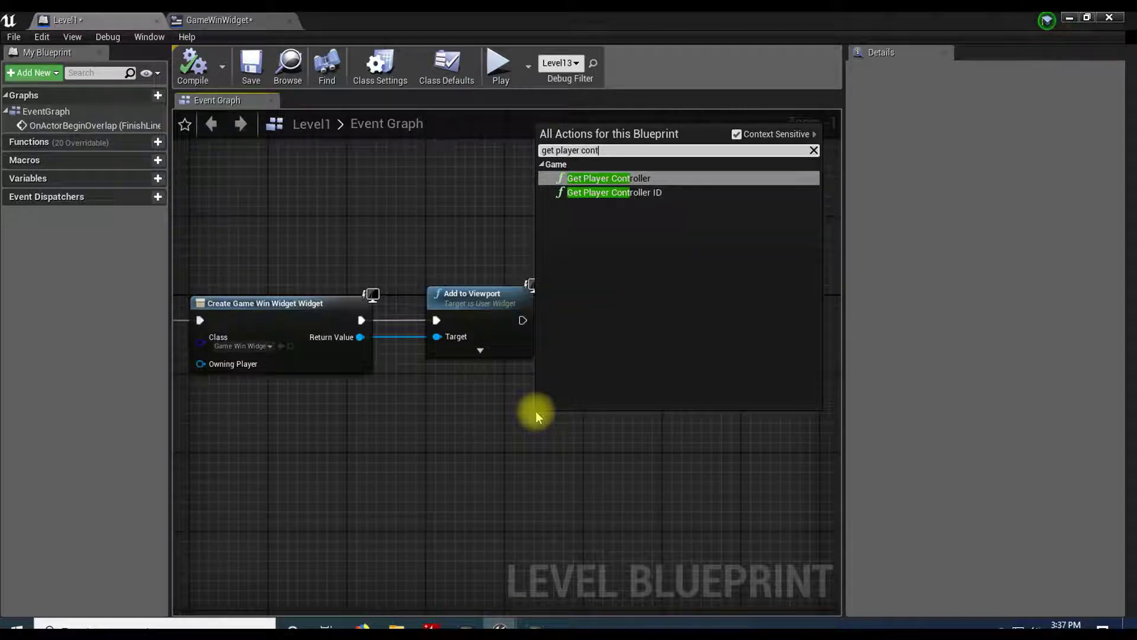
pyautogui.write('ro')
pyautogui.click(627, 179)
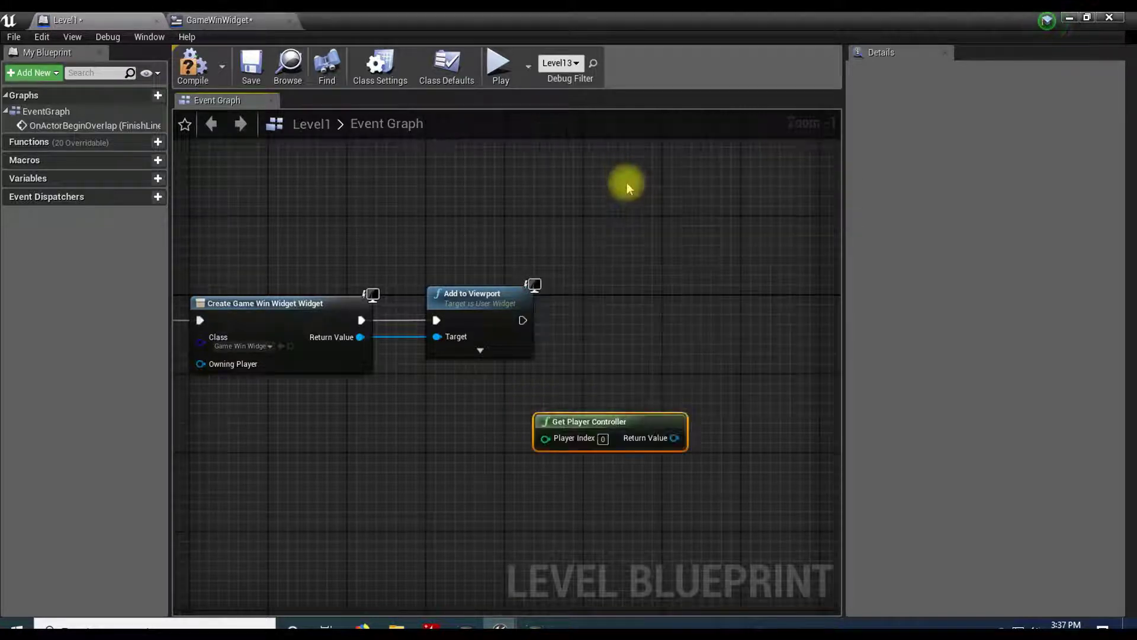
# Add an enabled Set Show Mouse Cursor node targeting the player controller, connect it after Add to Viewport, and compile
pyautogui.moveTo(593, 422); pyautogui.dragTo(630, 434)
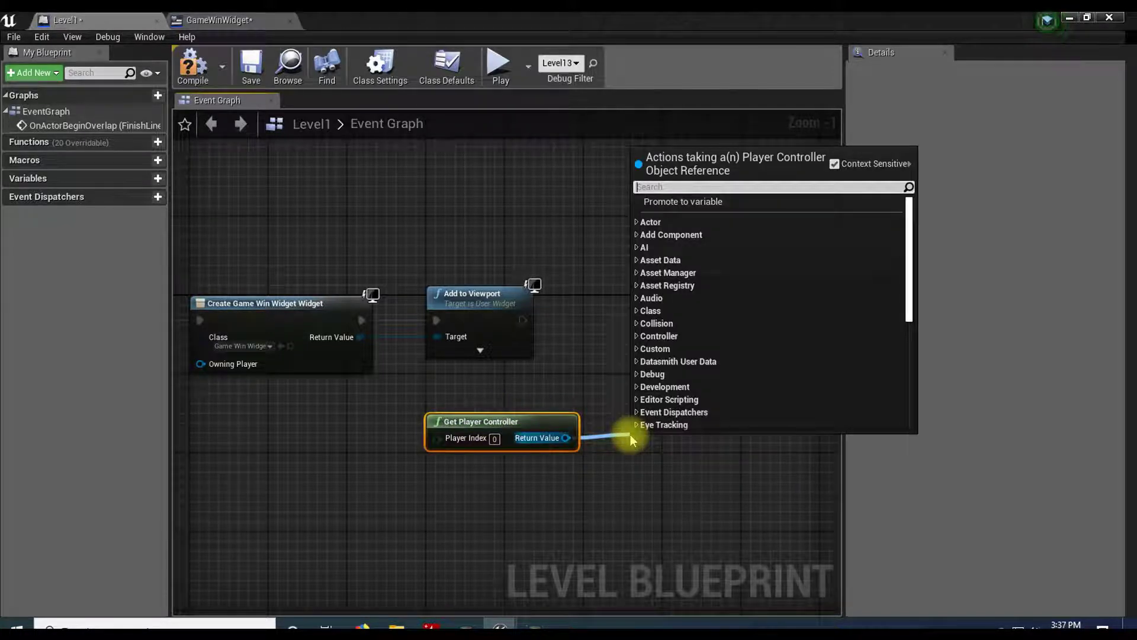
pyautogui.write('set show')
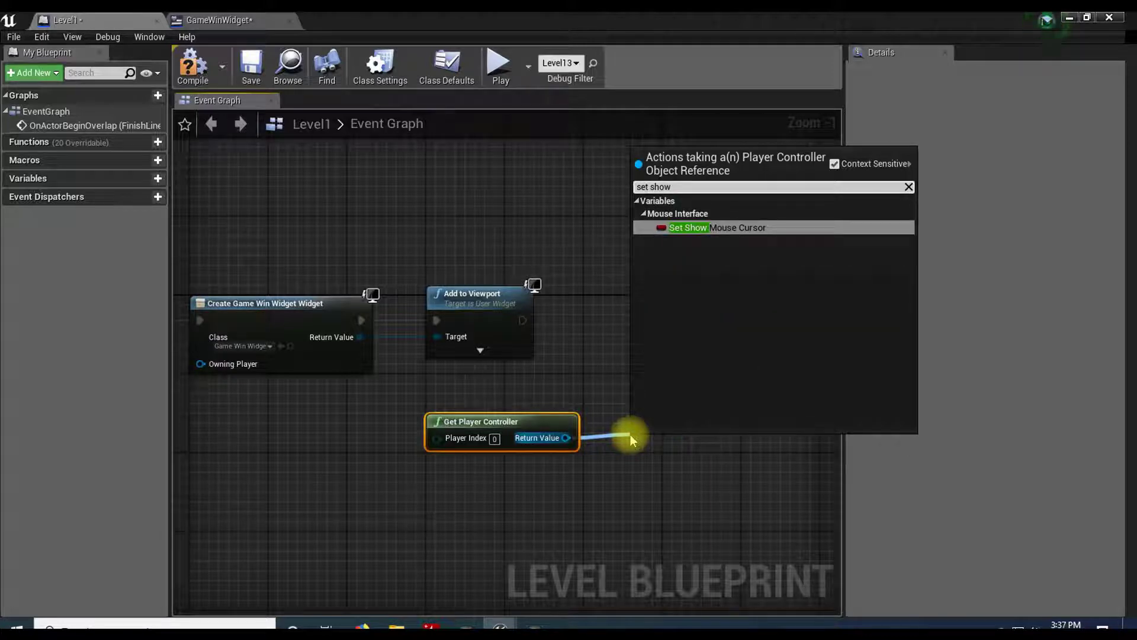
pyautogui.click(731, 229)
pyautogui.moveTo(679, 374); pyautogui.dragTo(630, 315)
pyautogui.moveTo(522, 320); pyautogui.dragTo(639, 311)
pyautogui.click(681, 328)
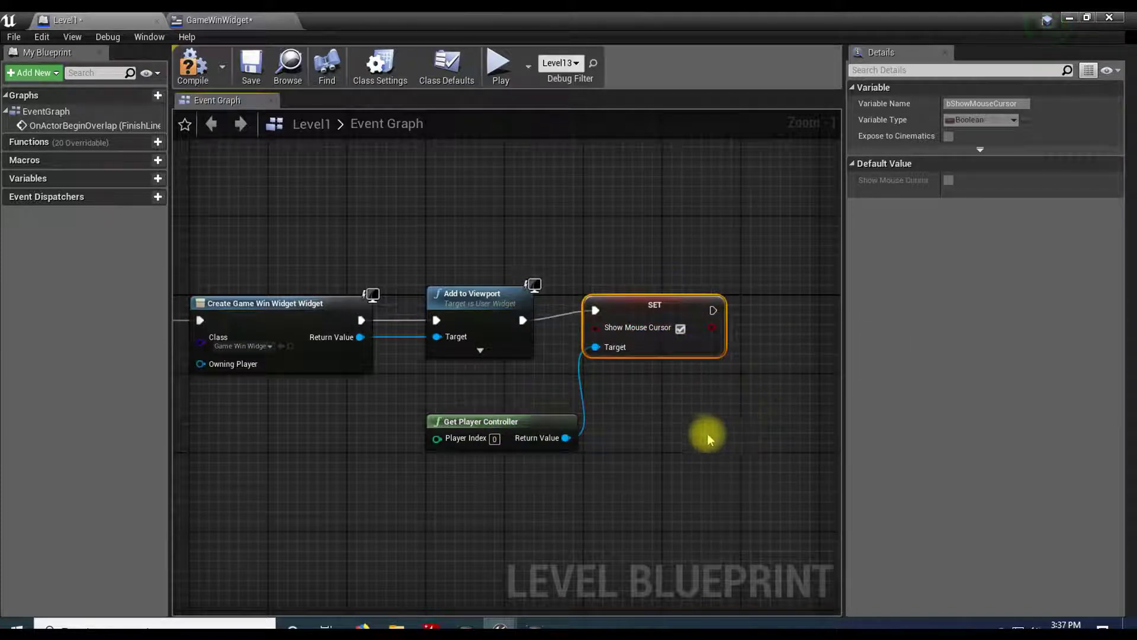
pyautogui.moveTo(715, 401); pyautogui.dragTo(735, 375, button='right')
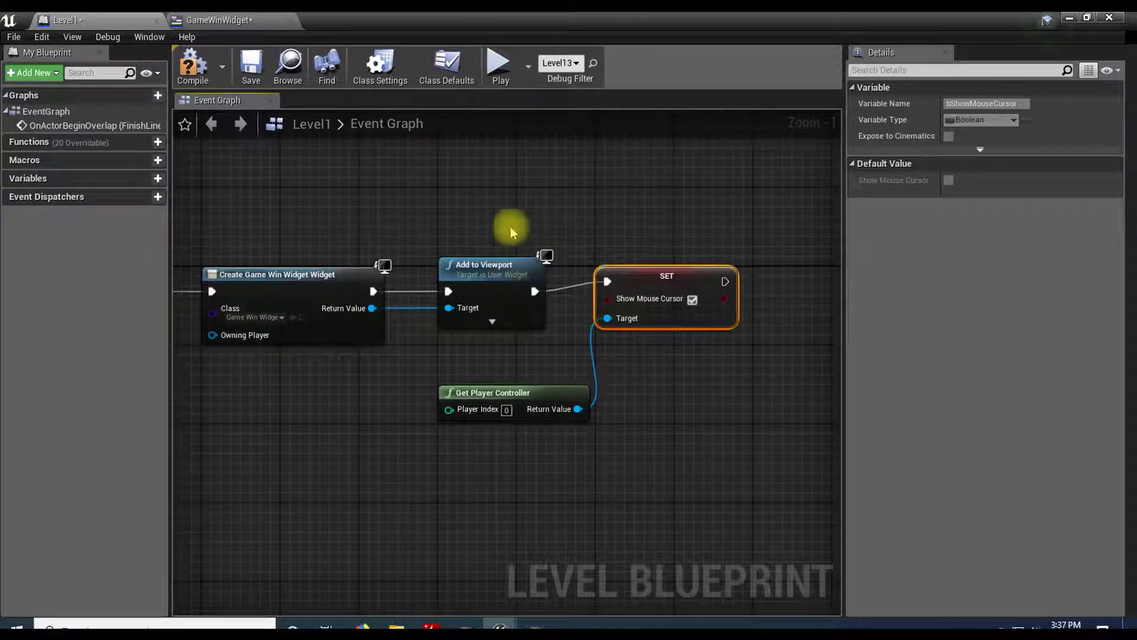
pyautogui.click(192, 68)
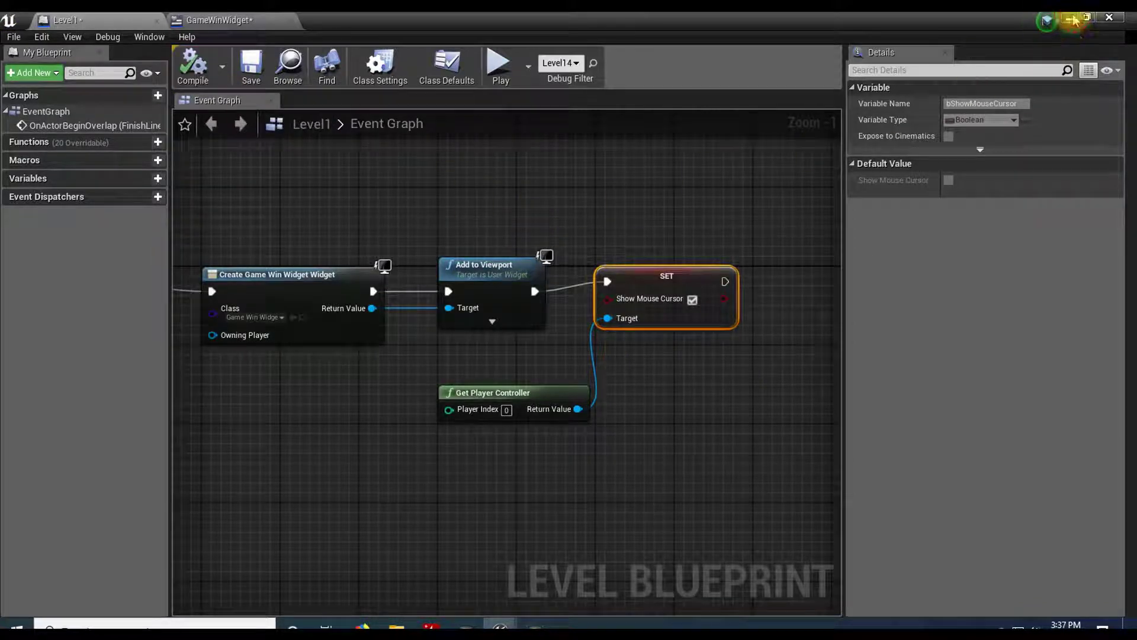
# Play the level from the green track again to check the mouse cursor at the finish line, and stop
pyautogui.click(1073, 20)
pyautogui.moveTo(584, 229); pyautogui.dragTo(551, 243, button='right')
pyautogui.moveTo(585, 380)
pyautogui.mouseDown(button='right')
pyautogui.moveTo(646, 385)
pyautogui.moveTo(585, 380)
pyautogui.mouseUp(button='right')
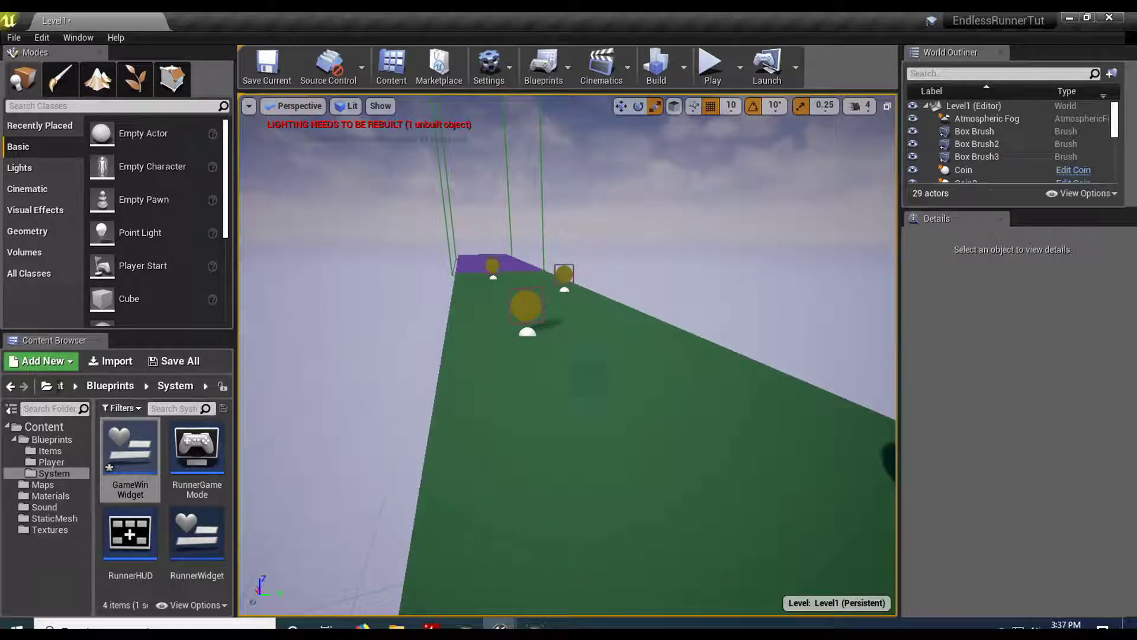
pyautogui.rightClick(586, 379)
pyautogui.click(657, 574)
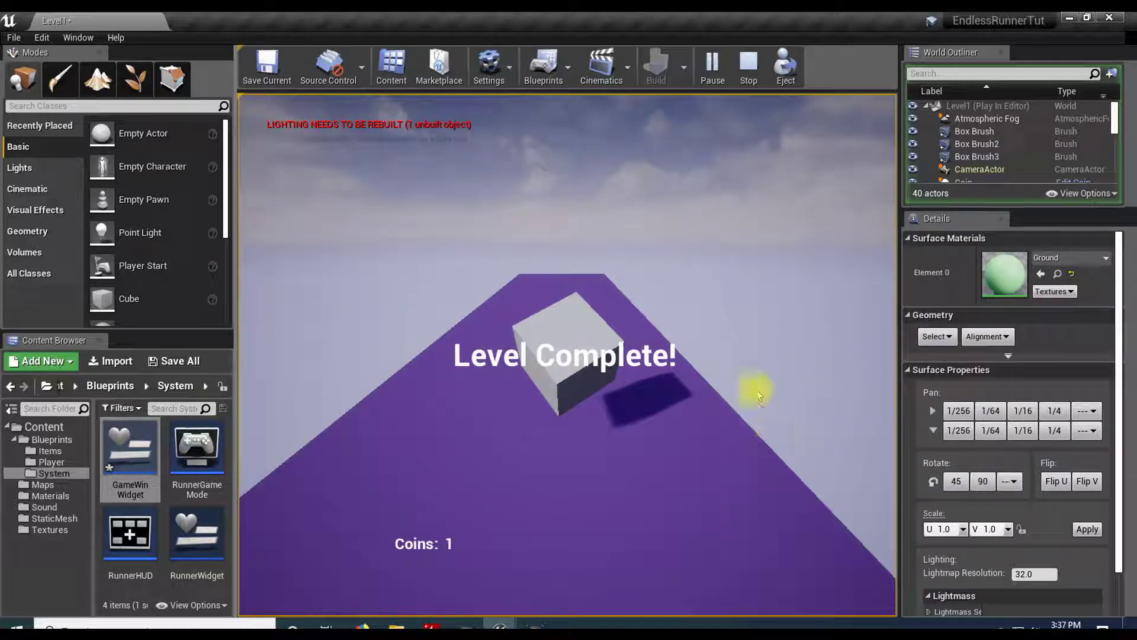
pyautogui.press('Escape')
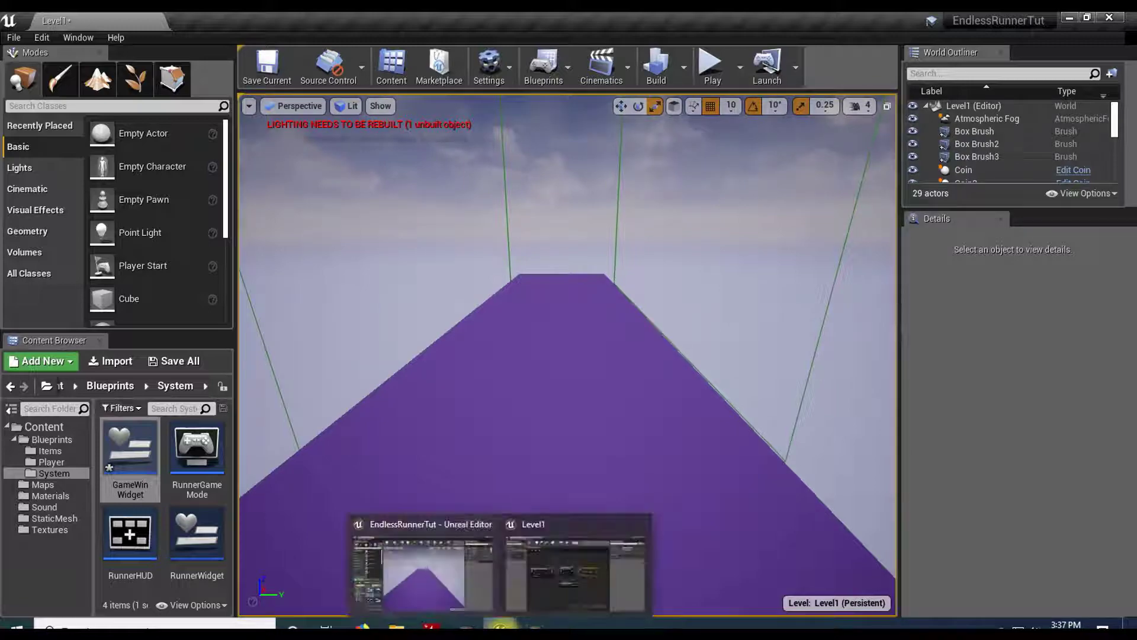
# Open GameWinWidget and place a Button below the "Level Complete!" text
pyautogui.click(123, 451)
pyautogui.doubleClick(123, 451)
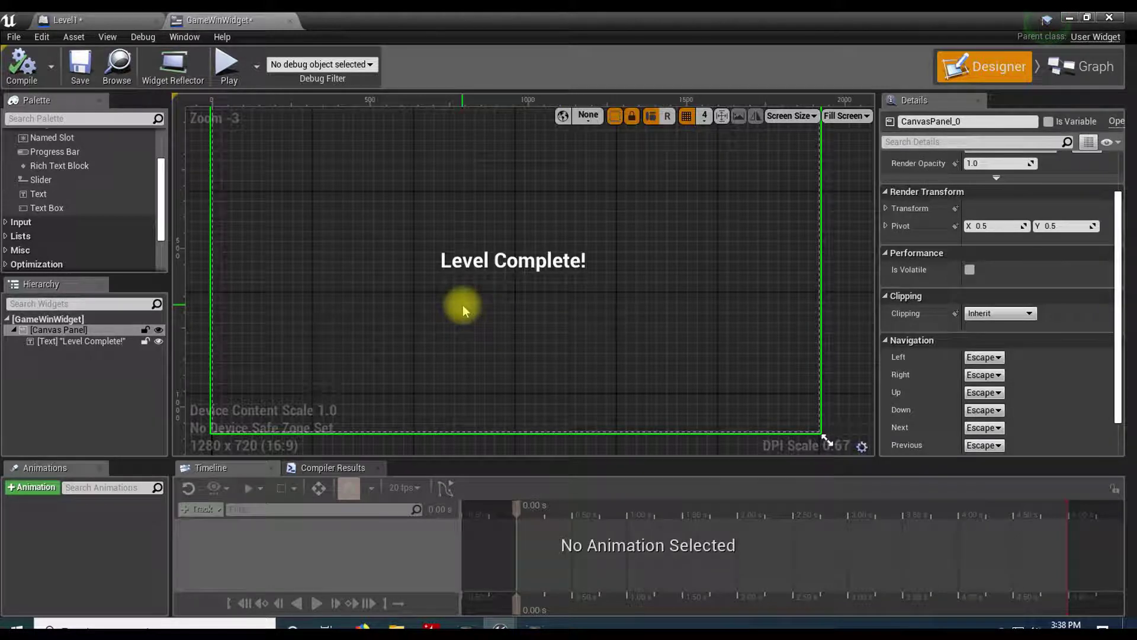
pyautogui.scroll(3, 45, 169)
pyautogui.moveTo(45, 169); pyautogui.dragTo(84, 170)
pyautogui.moveTo(472, 349); pyautogui.dragTo(500, 289)
pyautogui.scroll(2, 497, 321)
pyautogui.scroll(3, 498, 321)
pyautogui.moveTo(511, 305); pyautogui.dragTo(491, 359, button='right')
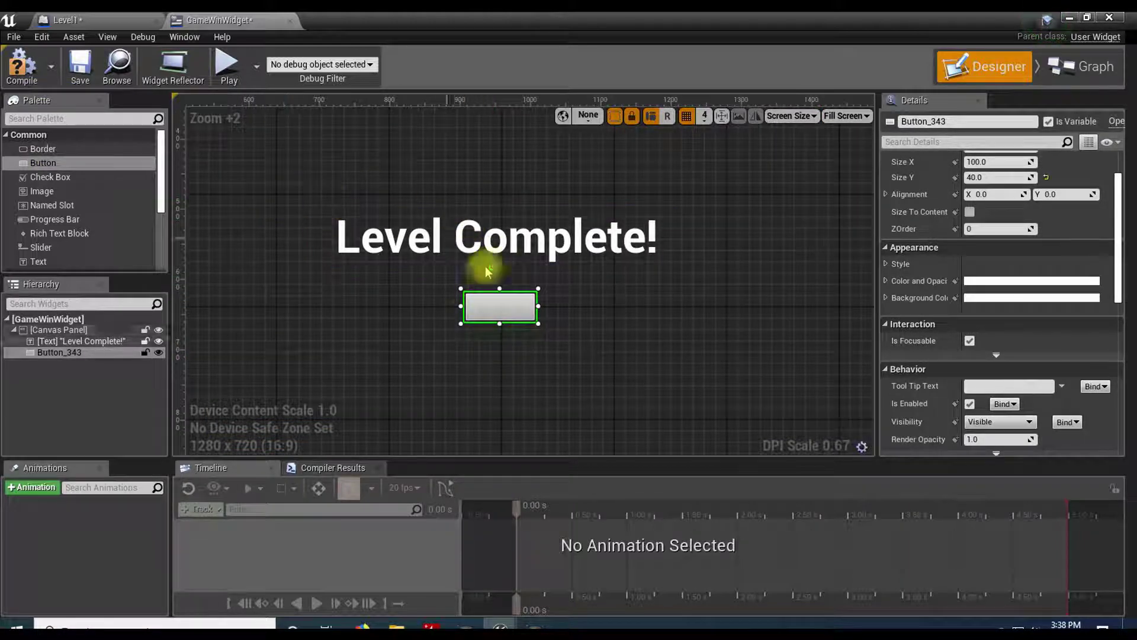
# Widen the button on both sides to about 183 and anchor it to the centre of the canvas
pyautogui.click(460, 305)
pyautogui.click(468, 307)
pyautogui.moveTo(465, 306); pyautogui.dragTo(436, 305)
pyautogui.moveTo(539, 306); pyautogui.dragTo(570, 306)
pyautogui.scroll(3, 977, 196)
pyautogui.click(1019, 179)
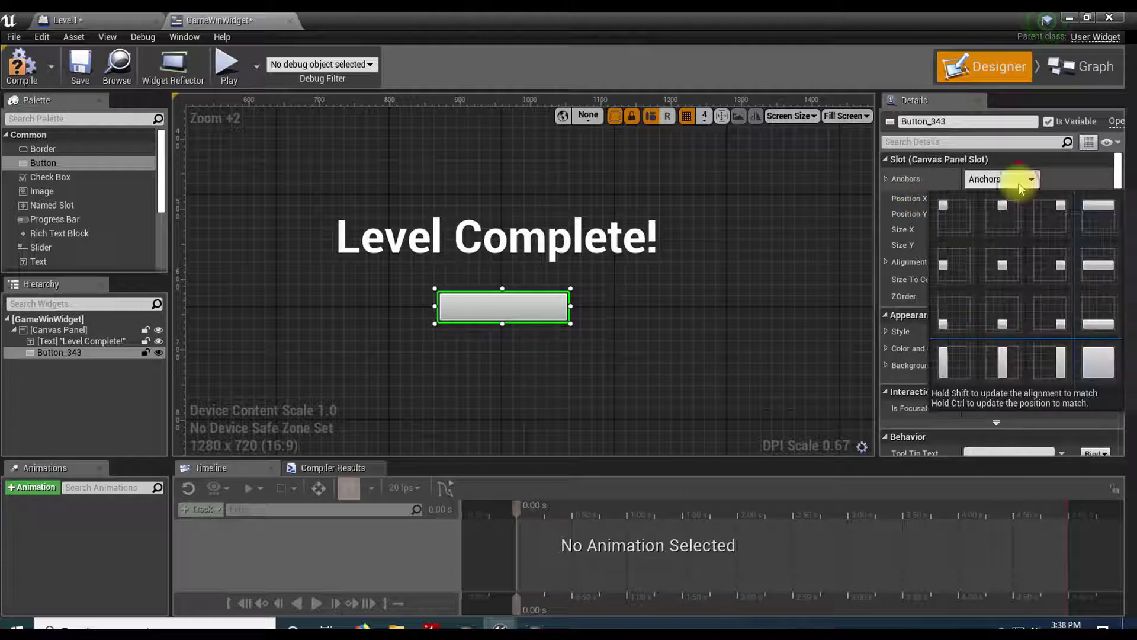
pyautogui.click(1002, 265)
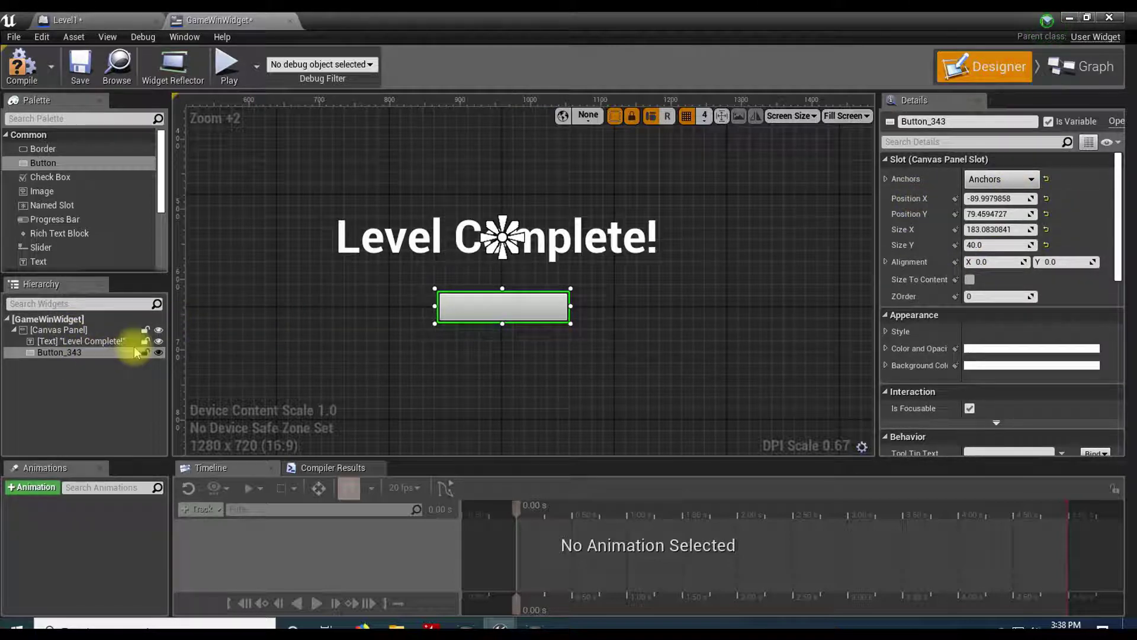
# Rename the button as NextLevelButton and select it in the widget hierarchy
pyautogui.click(978, 120)
pyautogui.doubleClick(941, 121)
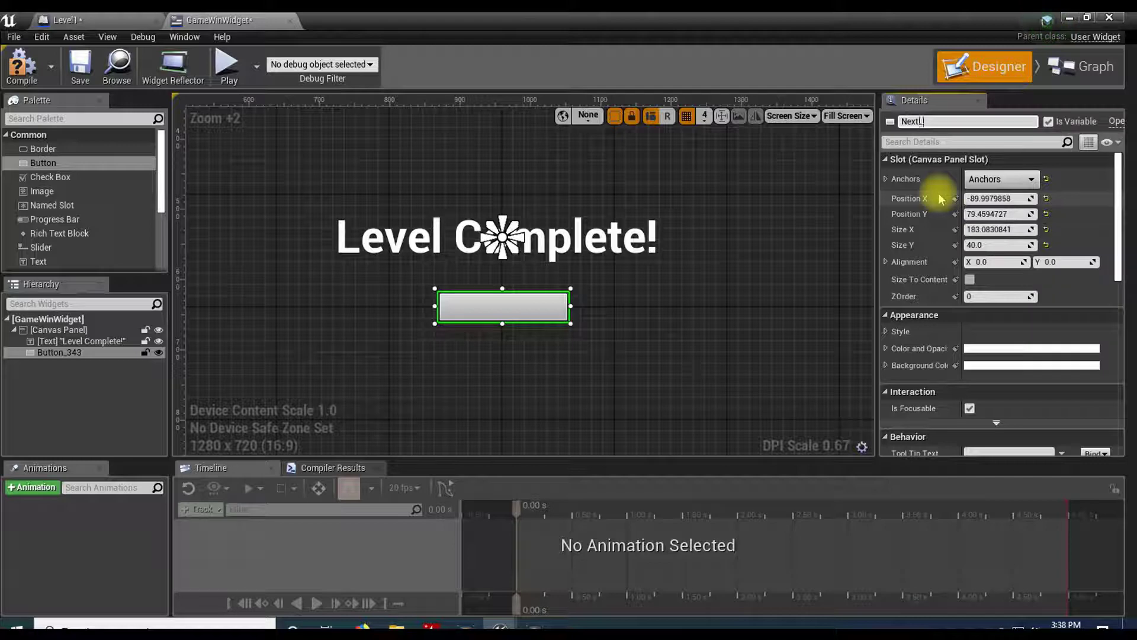
pyautogui.press('Return')
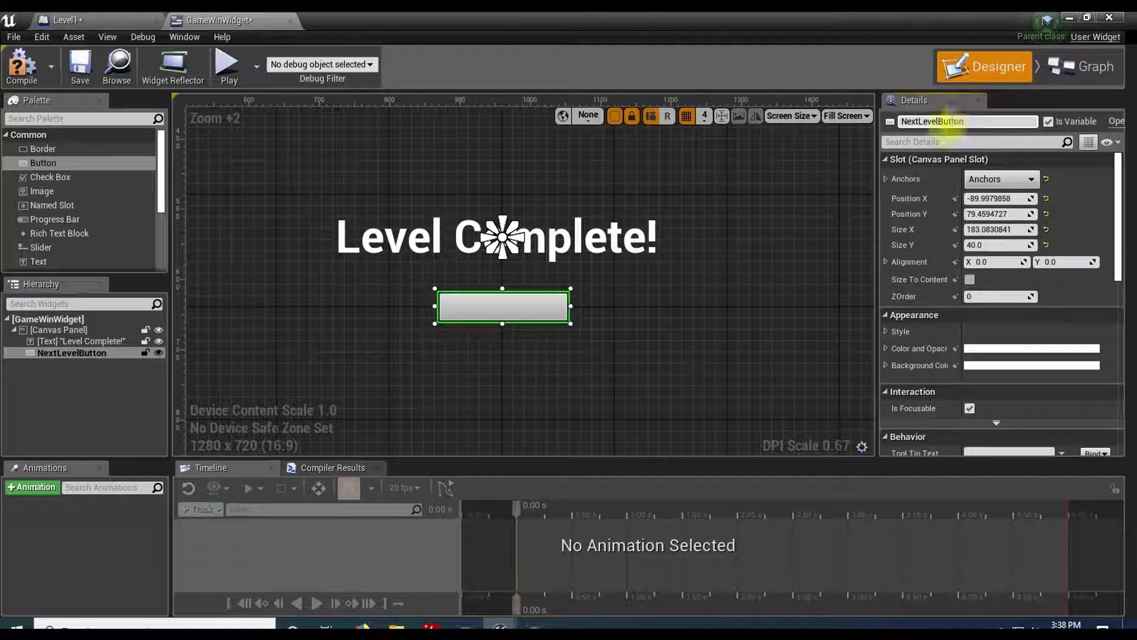
pyautogui.click(86, 402)
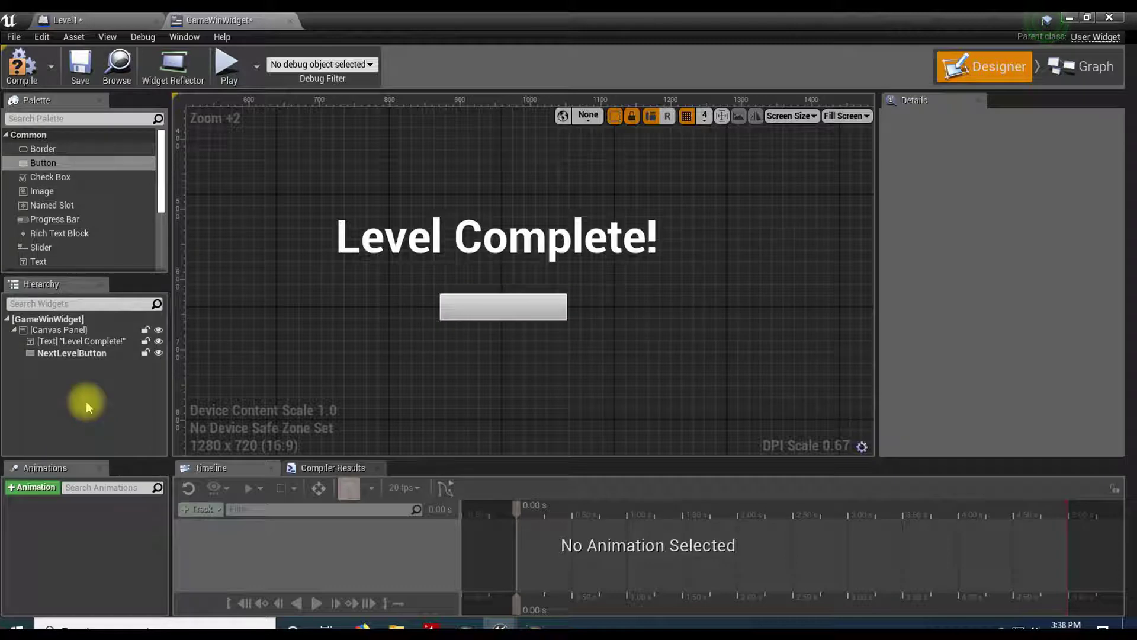
pyautogui.click(76, 357)
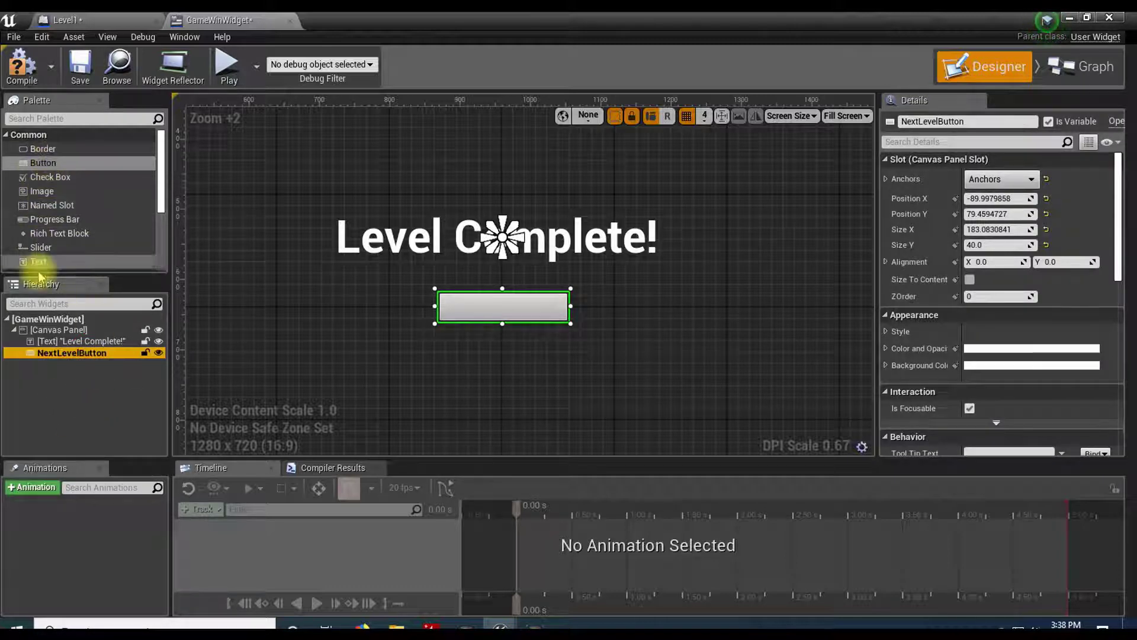
# Place a Text block inside NextLevelButton and set its text to "Next Level"
pyautogui.moveTo(47, 263); pyautogui.dragTo(479, 313)
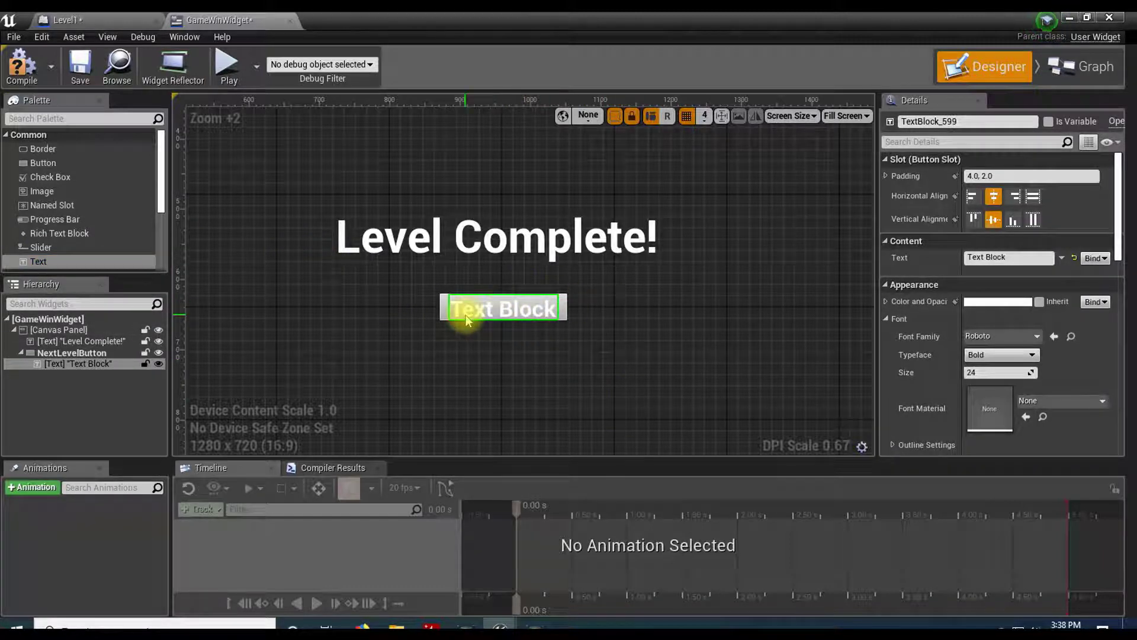
pyautogui.click(1025, 258)
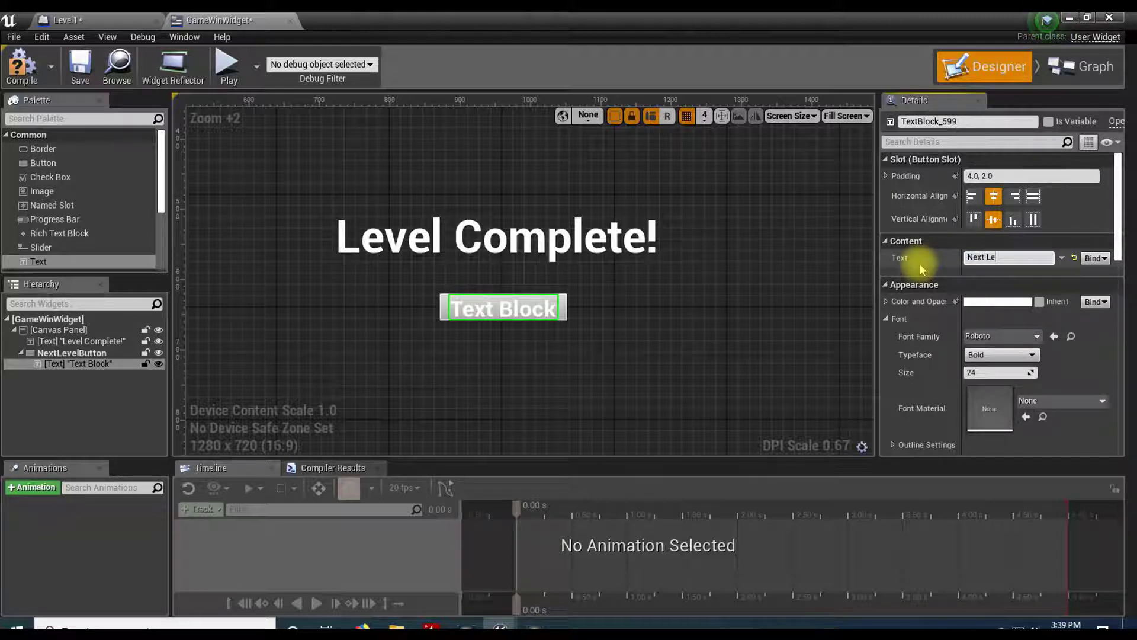
pyautogui.press('Return')
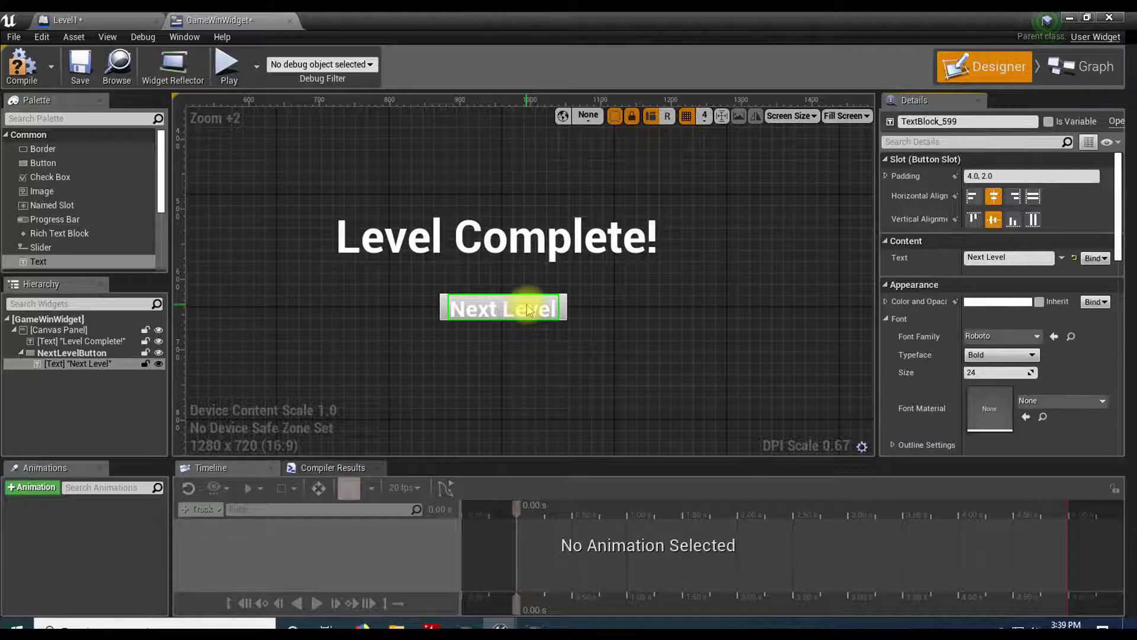
# Set the tint alpha of NextLevelButton's Normal style to 0.25, keeping the tint colour white
pyautogui.click(95, 353)
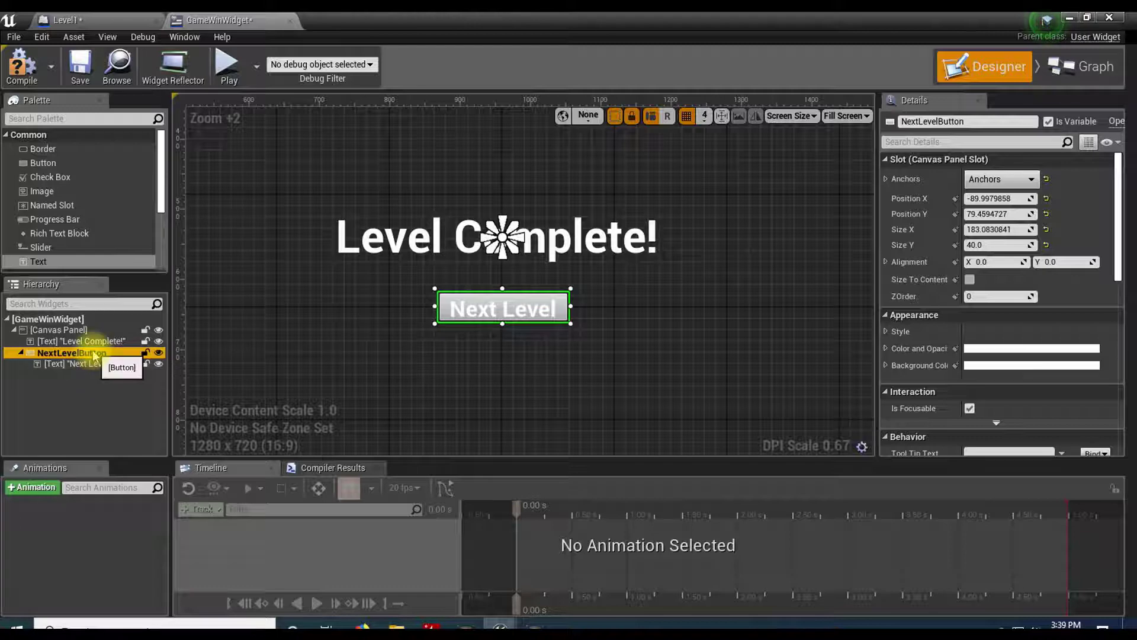
pyautogui.click(895, 331)
pyautogui.scroll(-3, 957, 324)
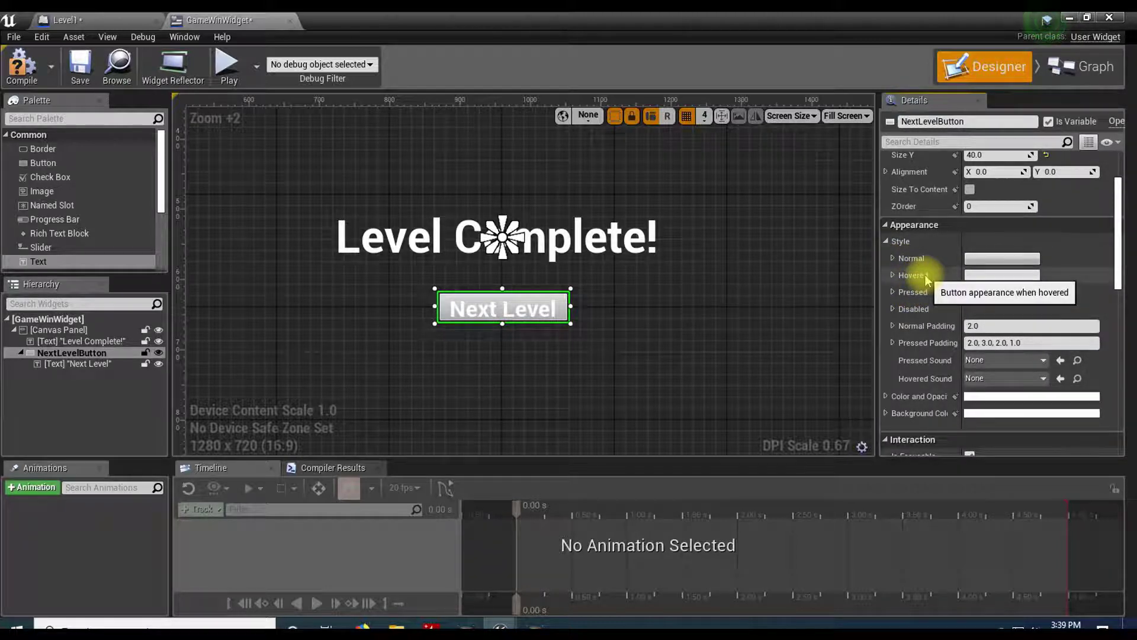
pyautogui.click(892, 259)
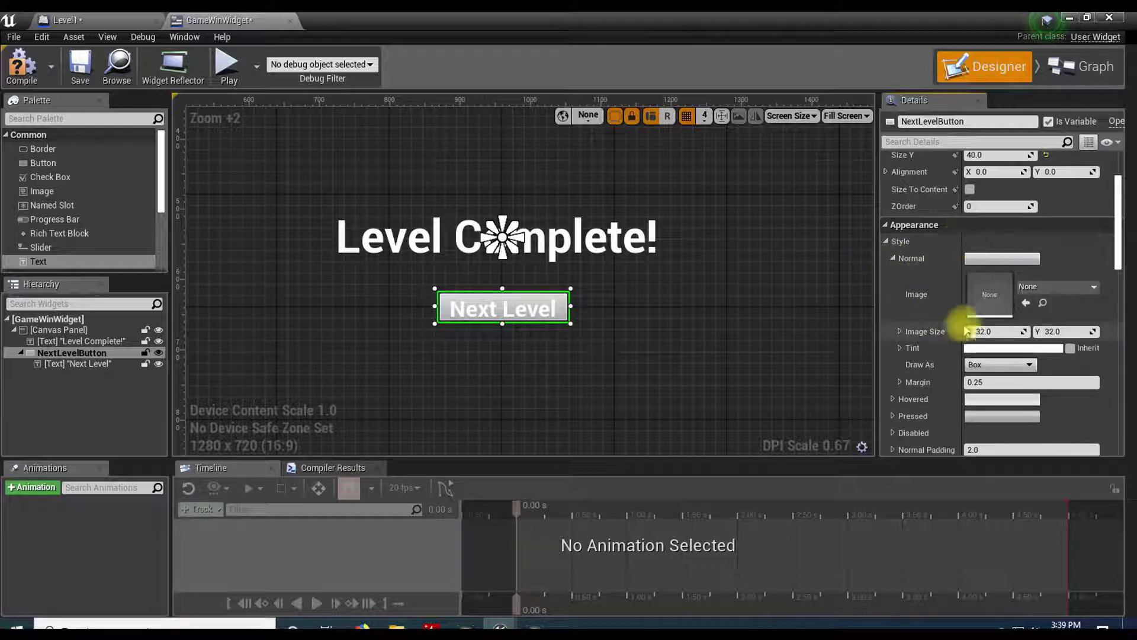
pyautogui.click(899, 348)
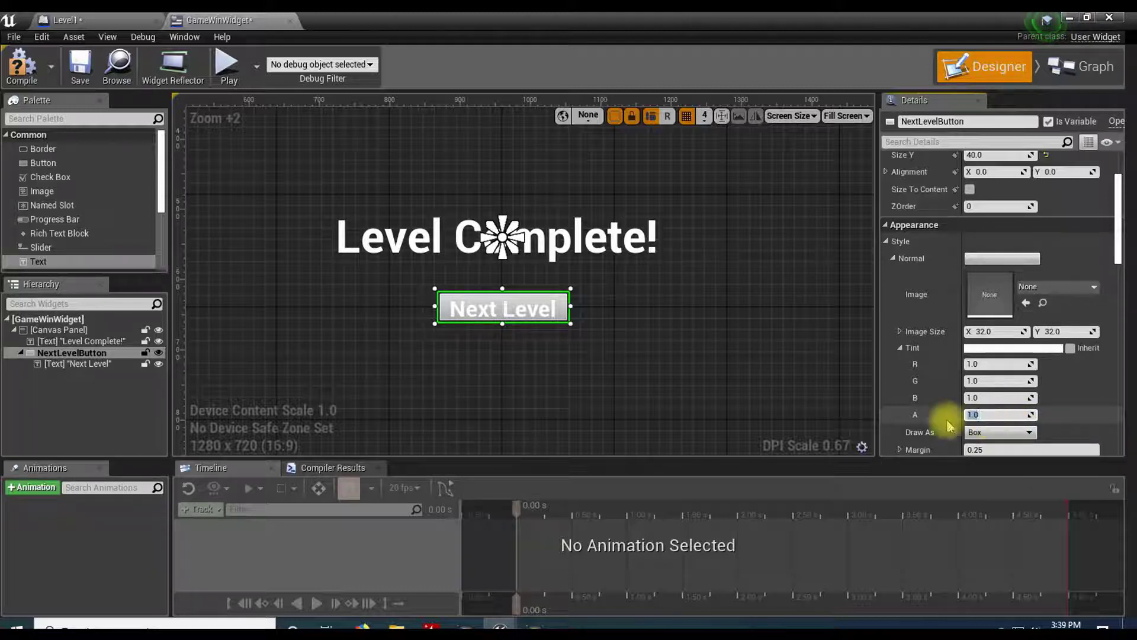
pyautogui.press('Return')
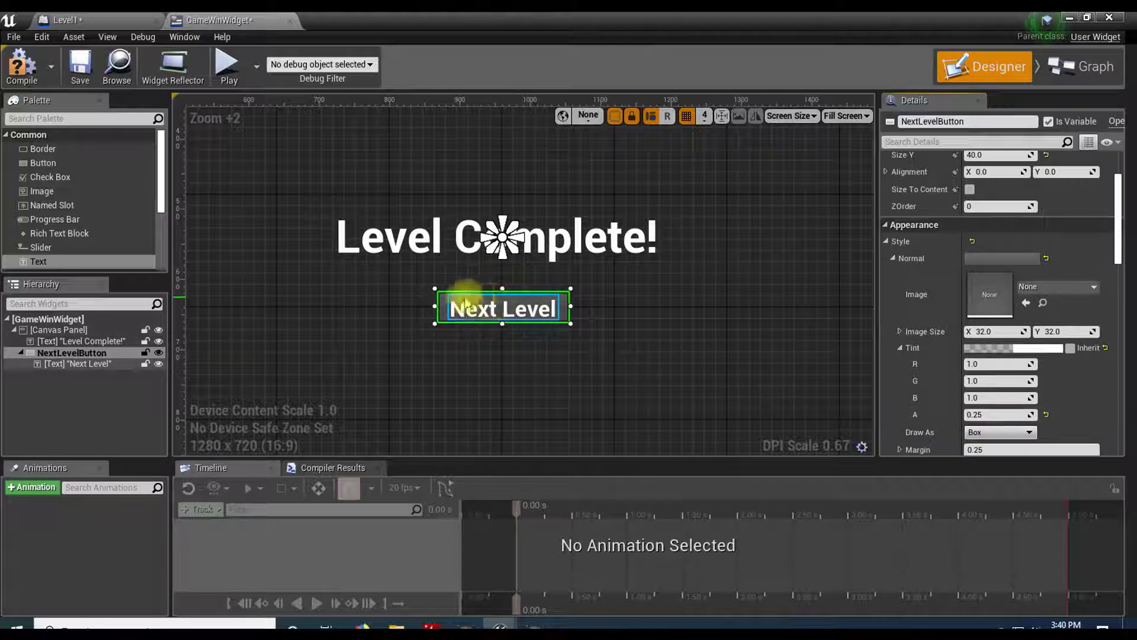
pyautogui.click(1021, 349)
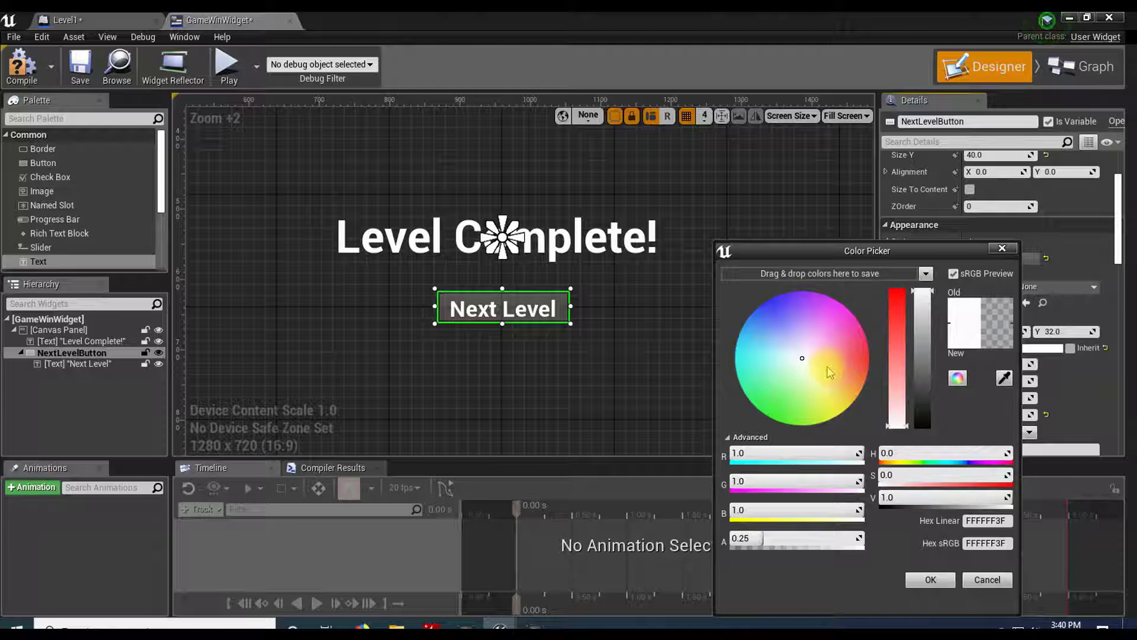
pyautogui.click(943, 579)
pyautogui.click(892, 258)
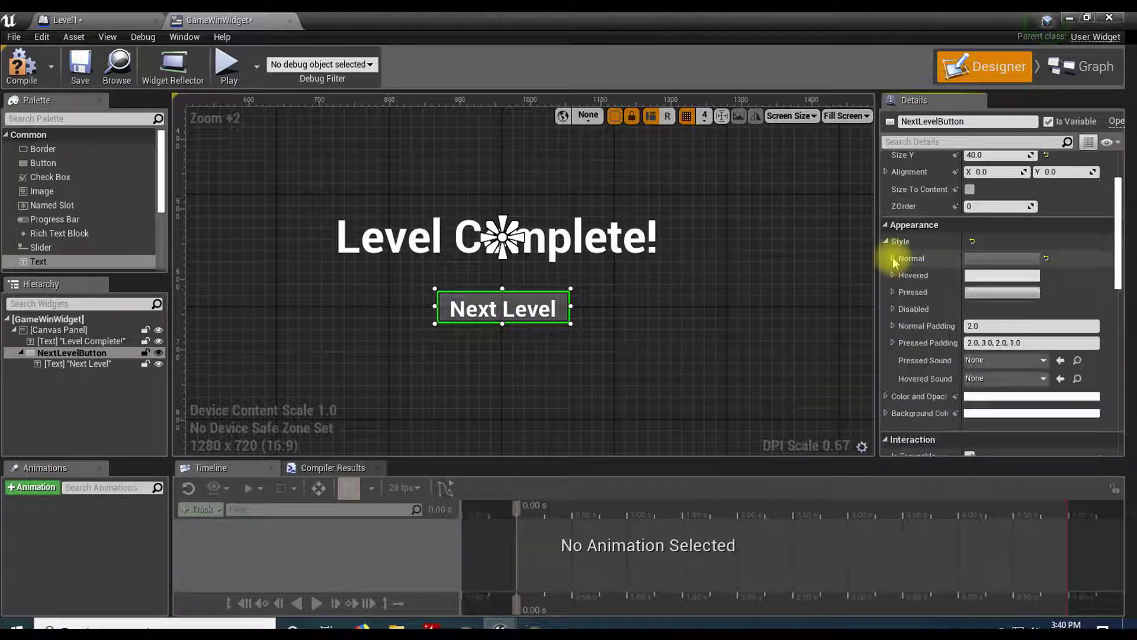
# Set the tint alpha of NextLevelButton's Hovered style to 0.25
pyautogui.click(892, 275)
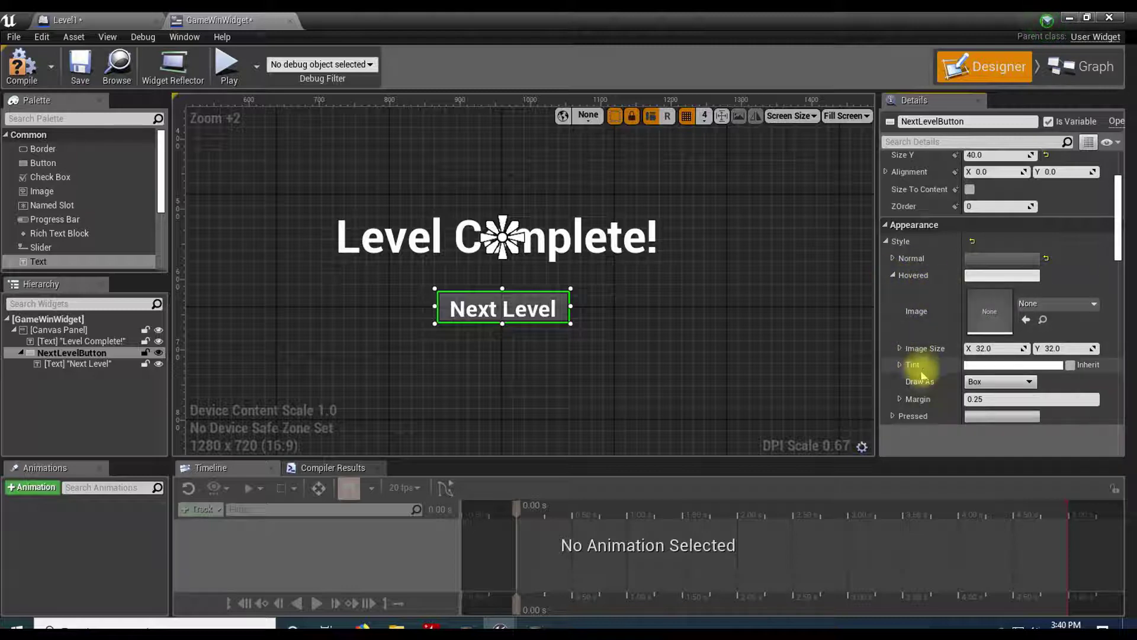
pyautogui.click(899, 364)
pyautogui.scroll(-1, 1001, 431)
pyautogui.click(972, 408)
pyautogui.write('0.25')
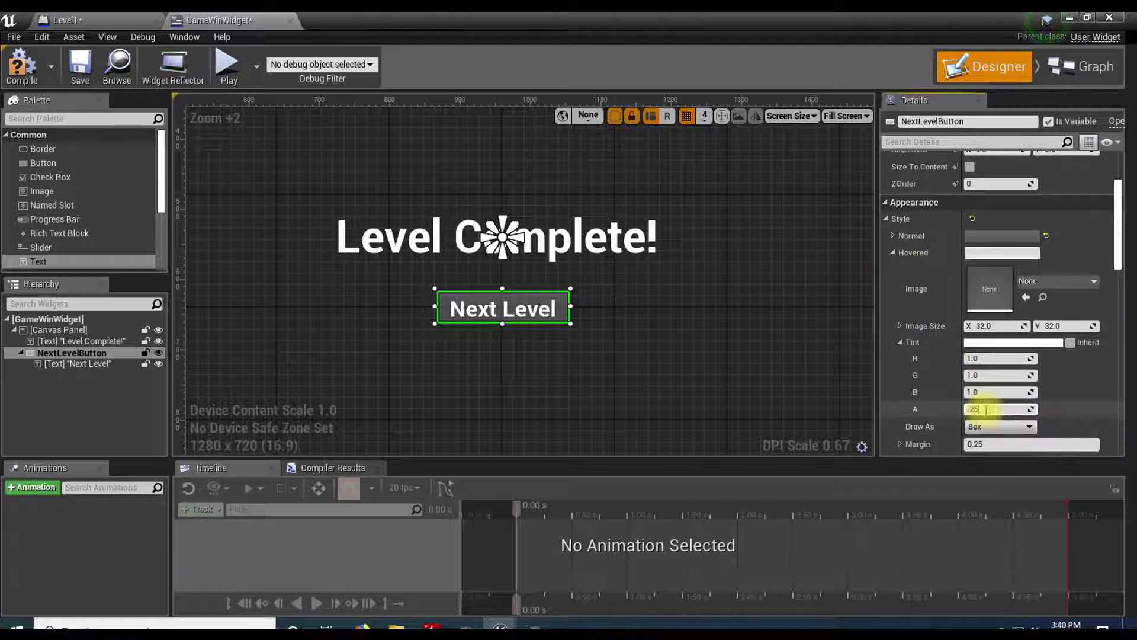
pyautogui.press('Return')
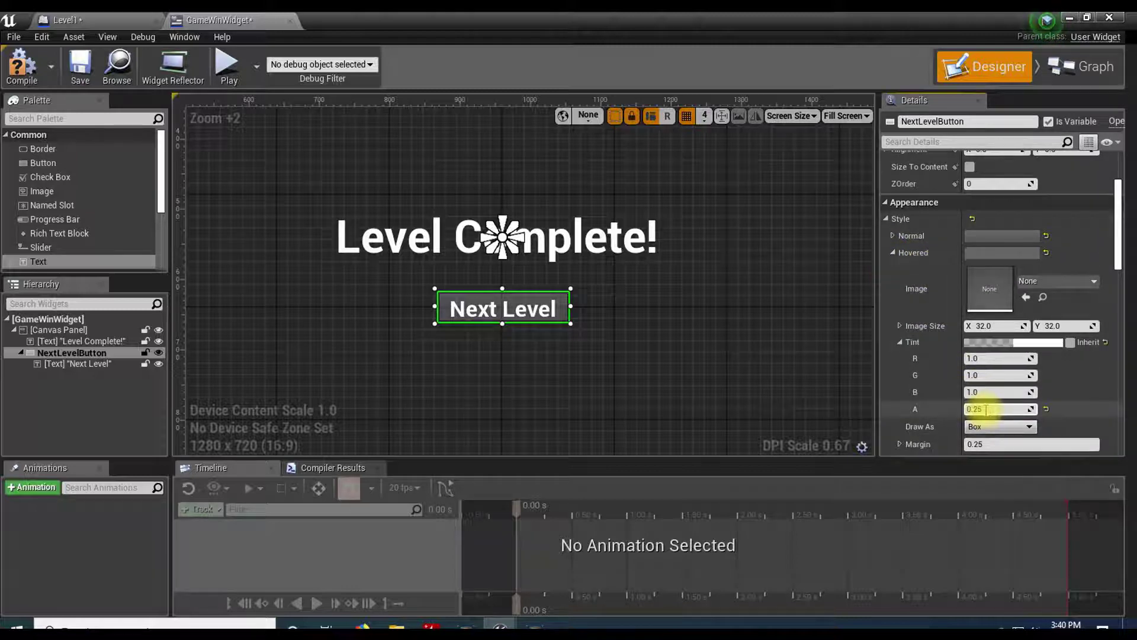
# Darken the Hovered style's tint to a light grey with a brightness value of about 0.6
pyautogui.click(1030, 342)
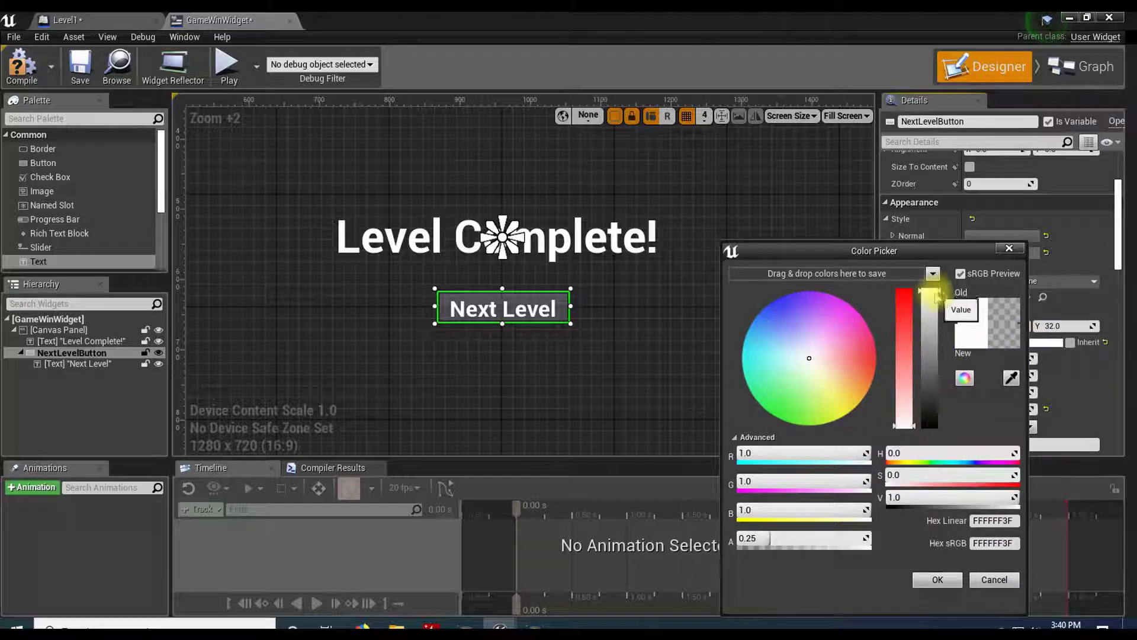
pyautogui.moveTo(940, 293); pyautogui.dragTo(941, 346)
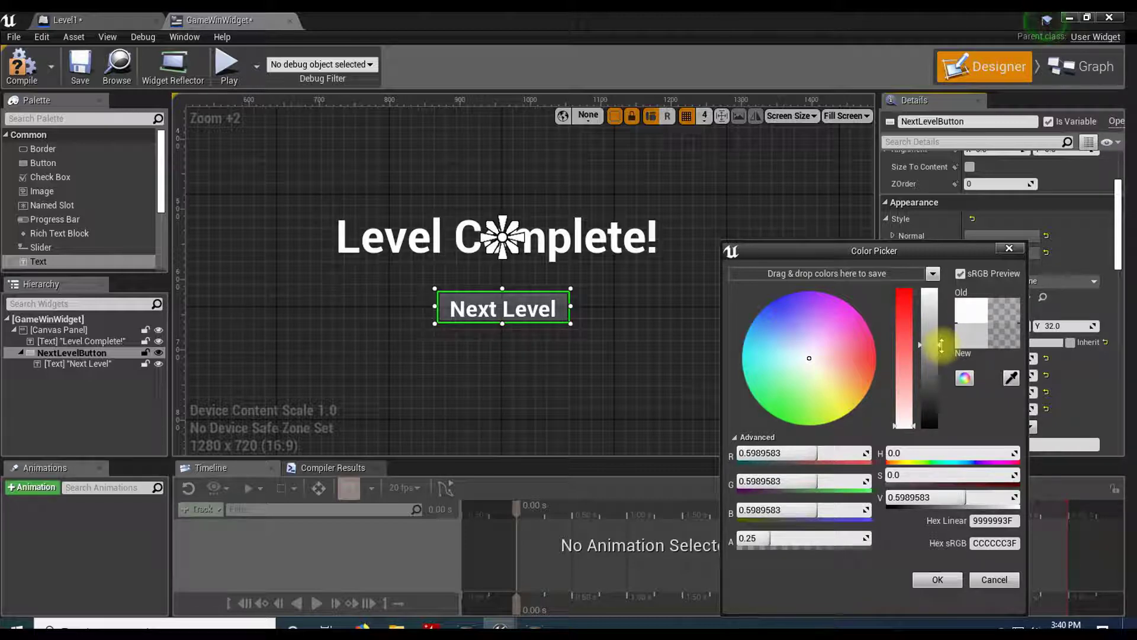
pyautogui.click(937, 580)
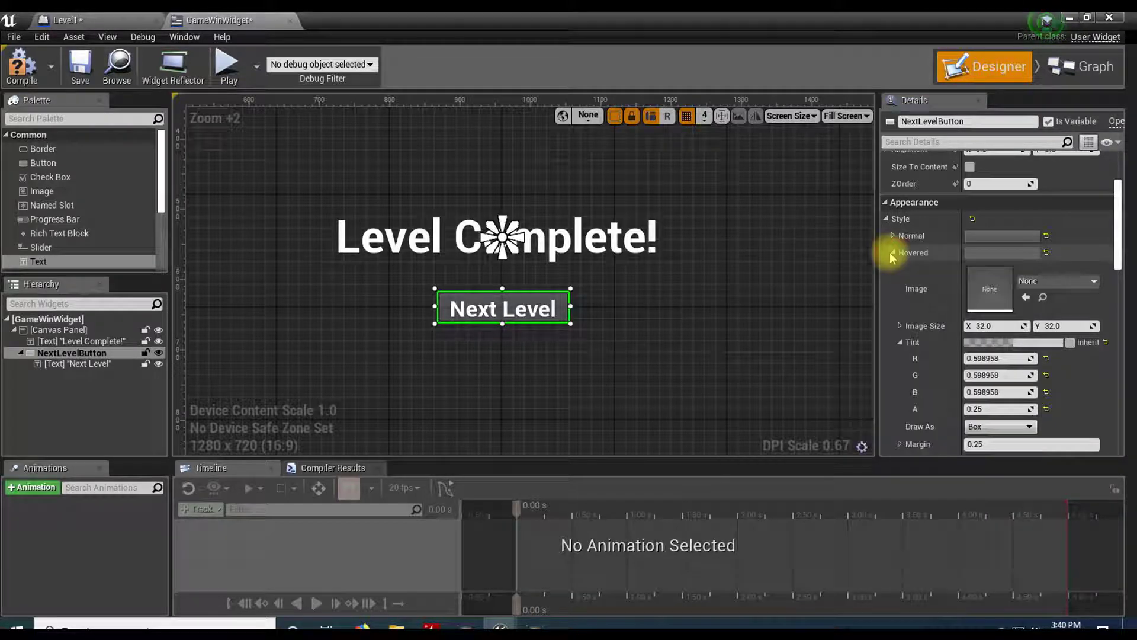
pyautogui.click(892, 253)
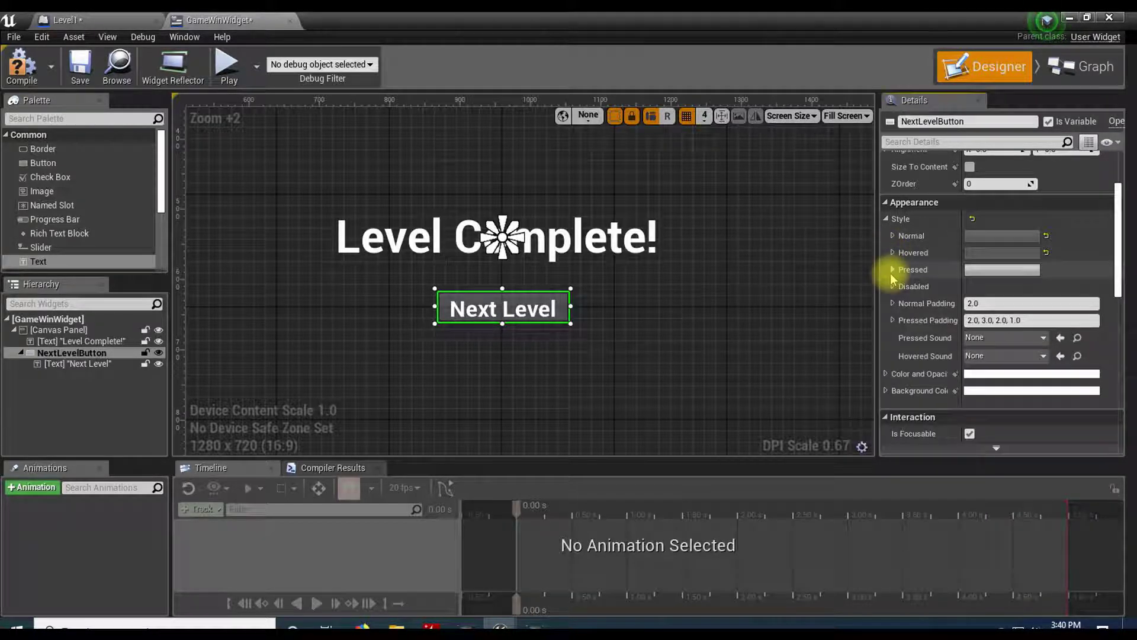
# Set the tint alpha of NextLevelButton's Pressed style to 0.25
pyautogui.click(892, 270)
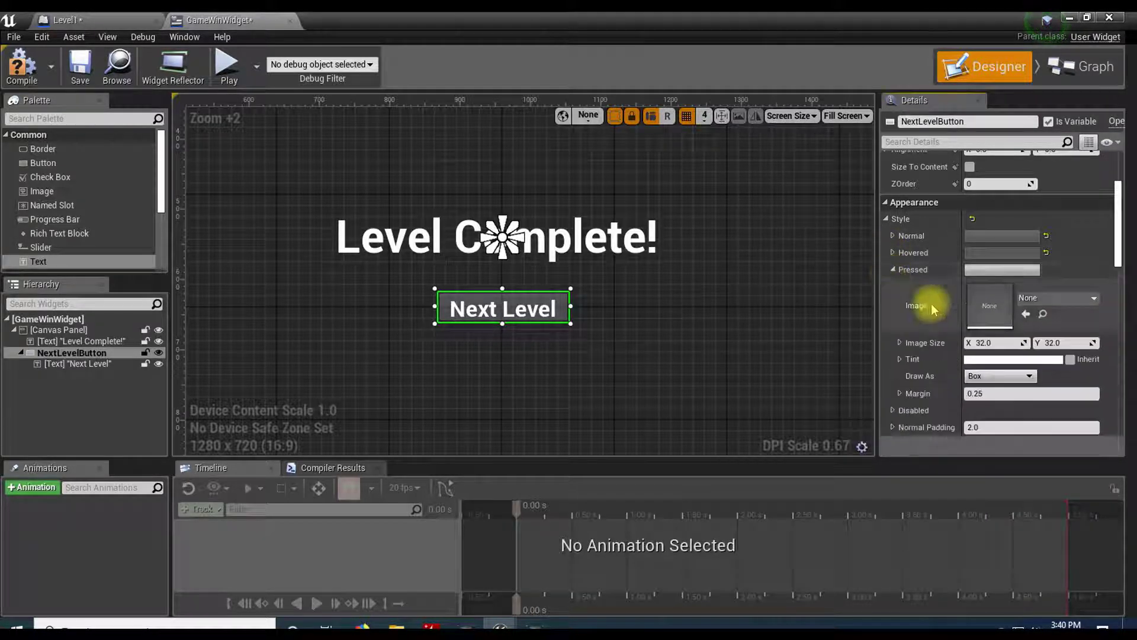
pyautogui.click(900, 359)
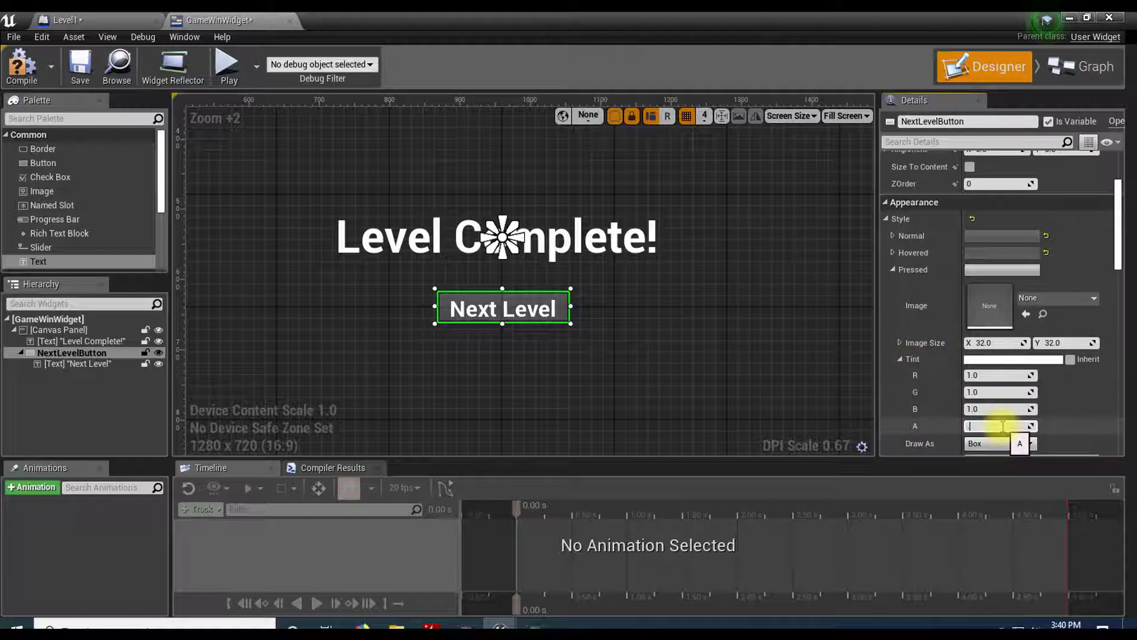
pyautogui.press('Return')
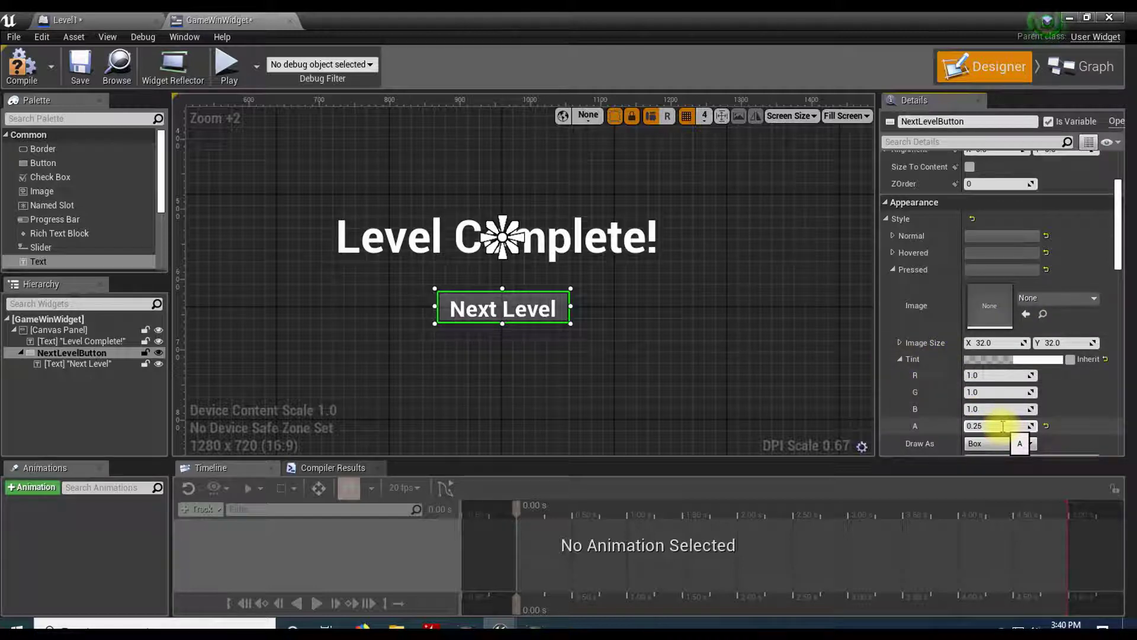
# Change the Pressed style's tint to a pale yellow with hue 60 and saturation about 0.36, and compile the widget
pyautogui.click(1047, 361)
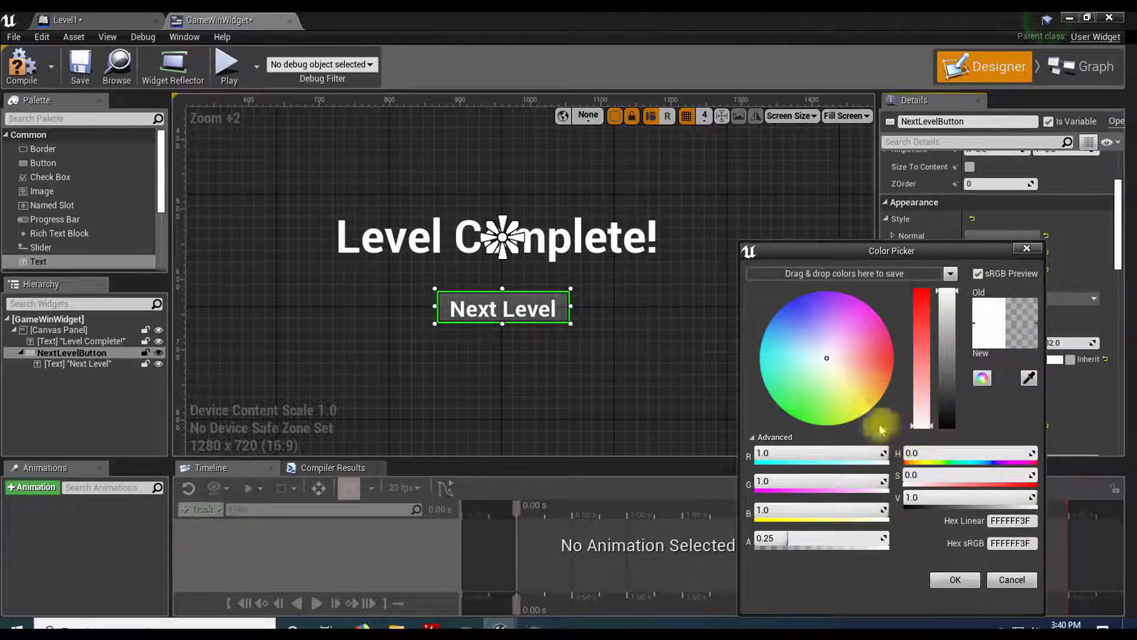
pyautogui.click(778, 510)
pyautogui.write('0')
pyautogui.press('Return')
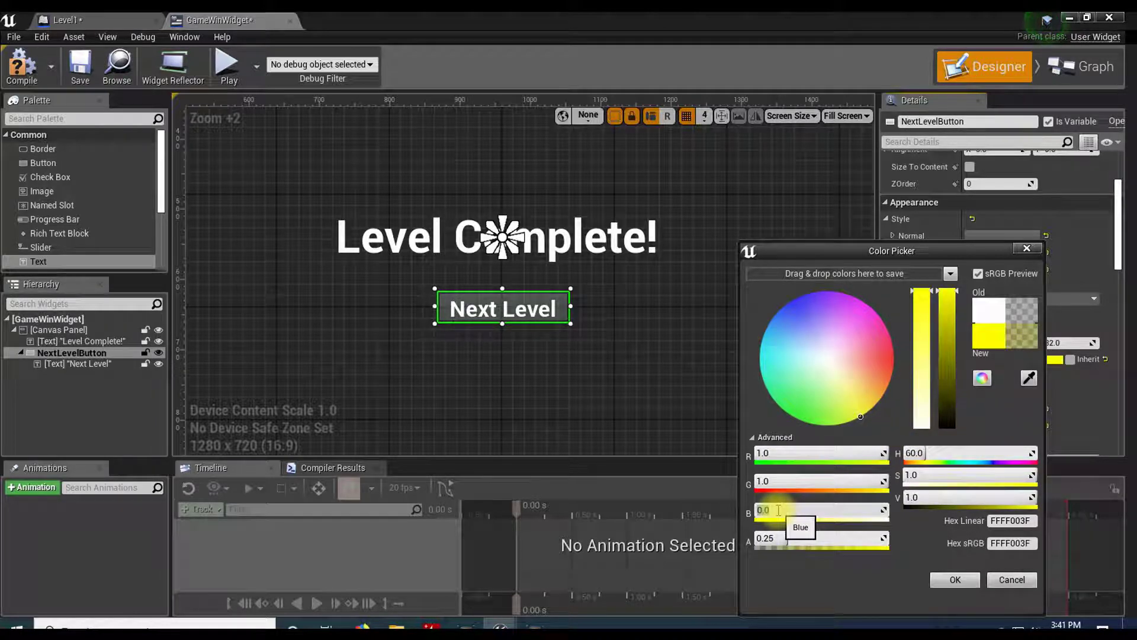
pyautogui.click(777, 511)
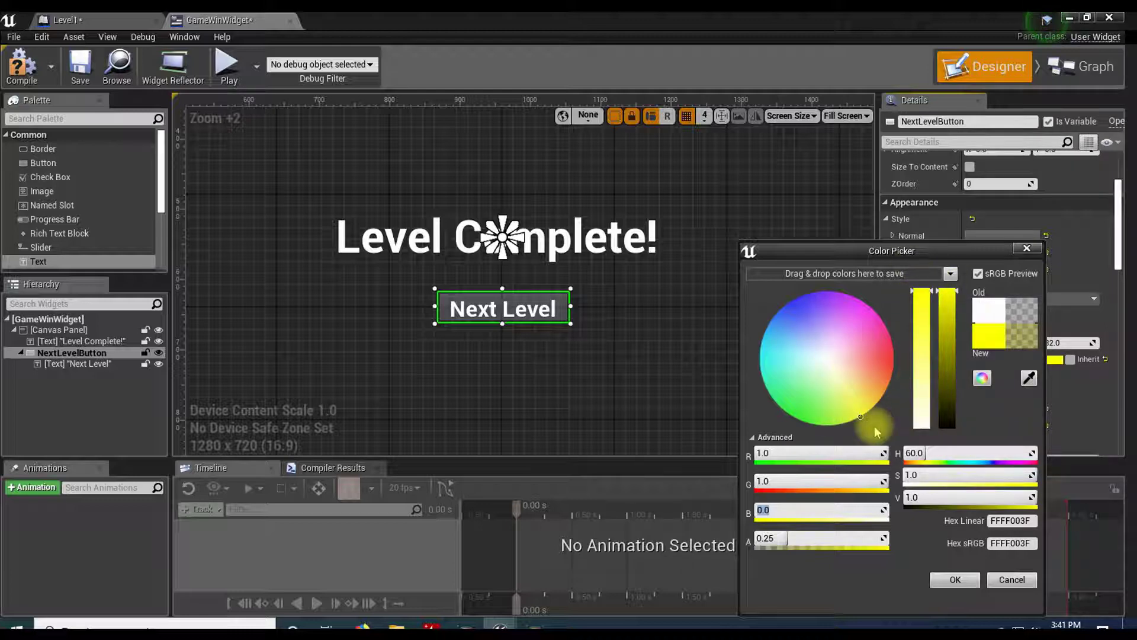
pyautogui.click(917, 293)
pyautogui.moveTo(918, 293)
pyautogui.mouseDown()
pyautogui.moveTo(895, 391)
pyautogui.moveTo(895, 367)
pyautogui.moveTo(894, 377)
pyautogui.mouseUp()
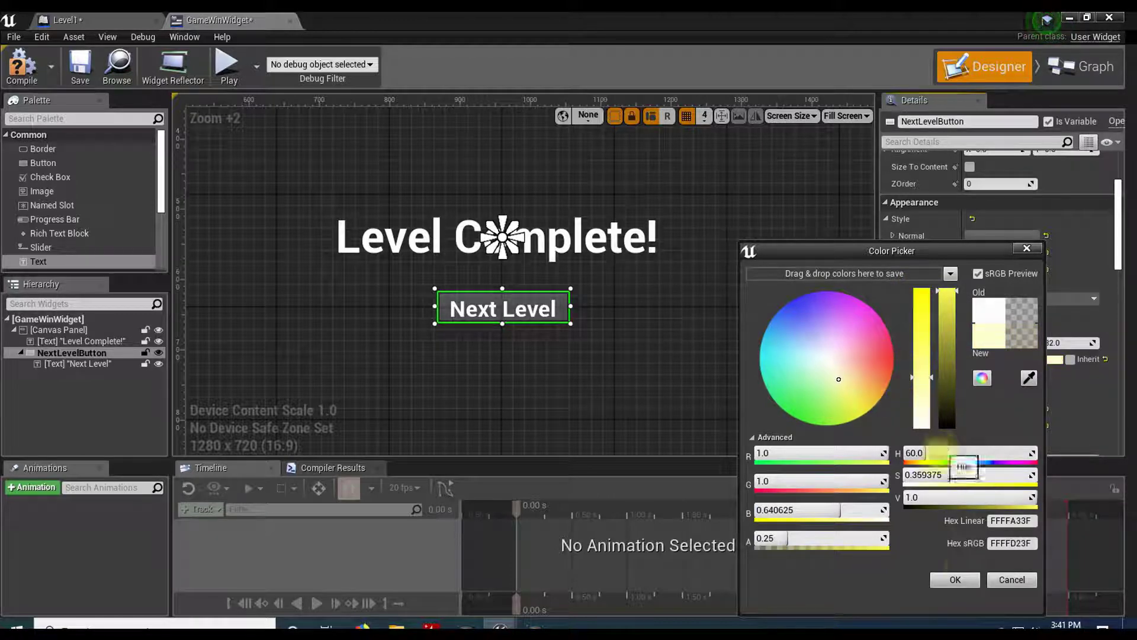
pyautogui.click(949, 578)
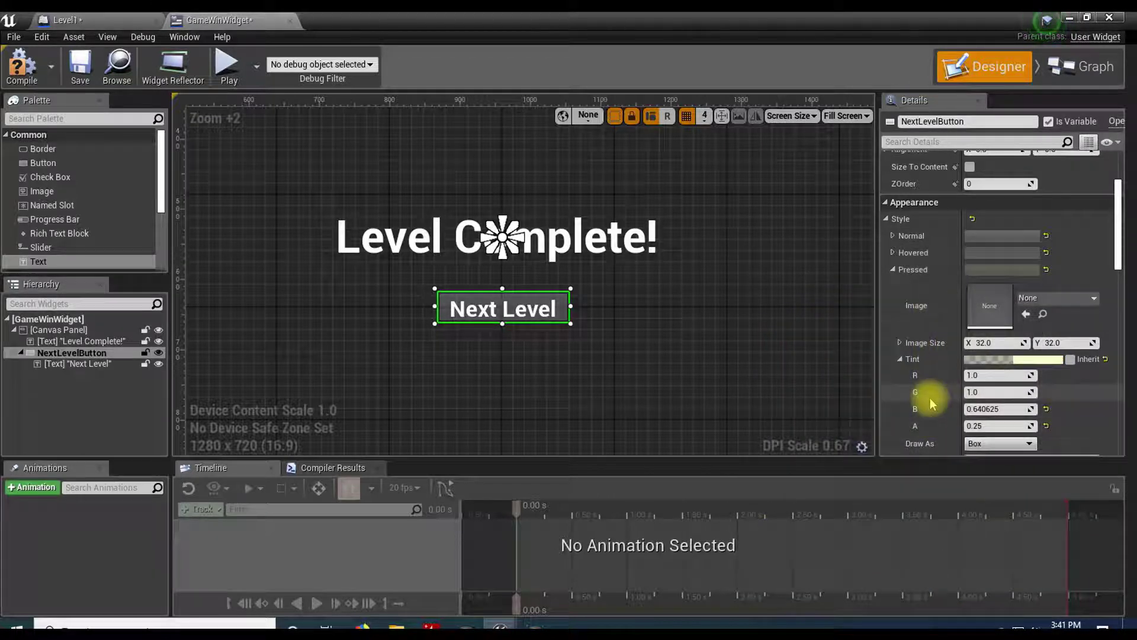
pyautogui.click(22, 66)
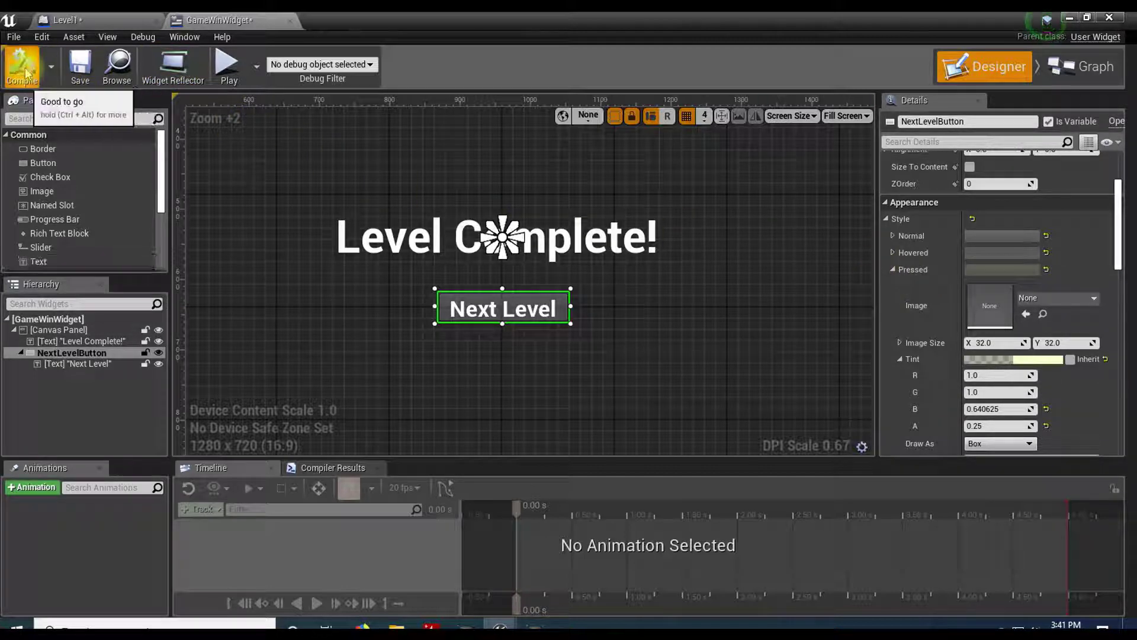
# Play the level from the green track, try the Next Level button at the finish line, and stop
pyautogui.click(1066, 19)
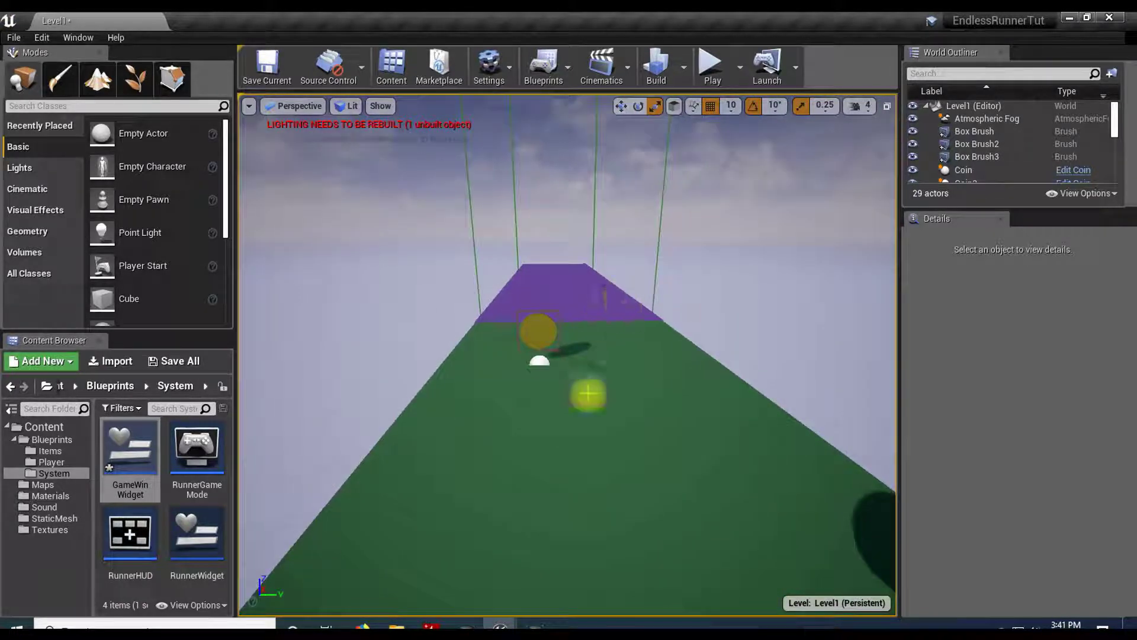
pyautogui.rightClick(584, 432)
pyautogui.click(626, 575)
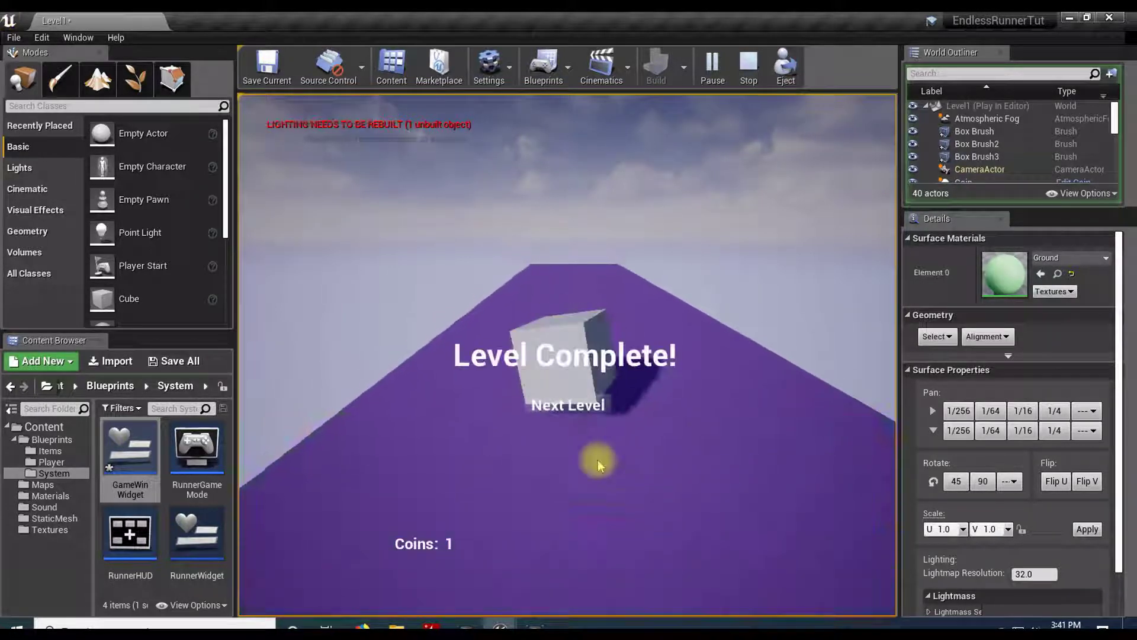
pyautogui.click(608, 404)
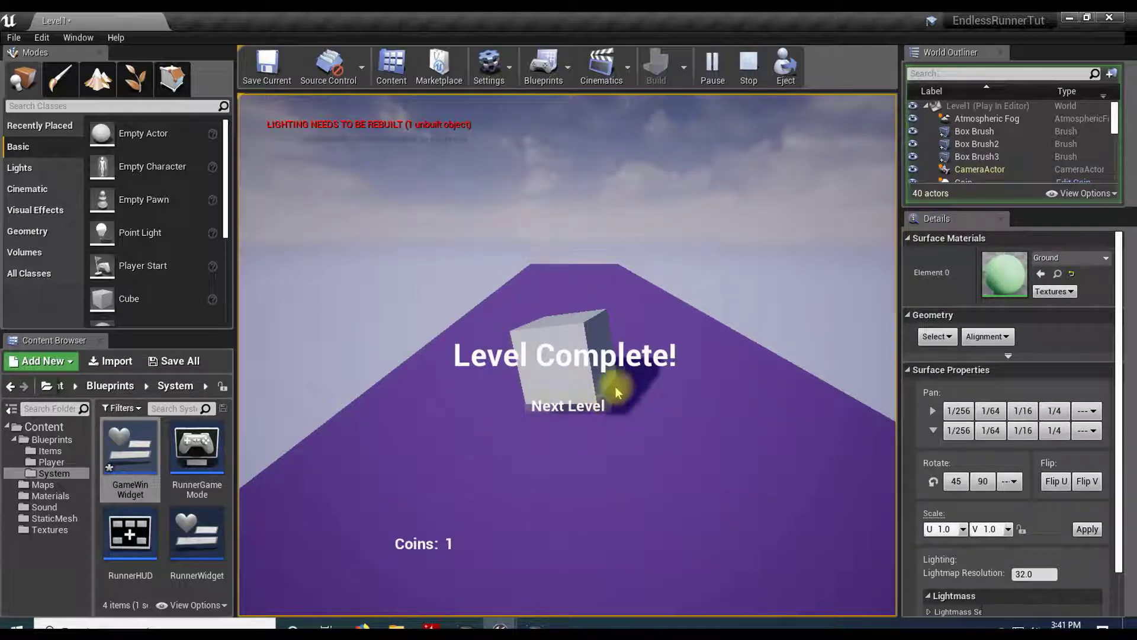
pyautogui.click(593, 410)
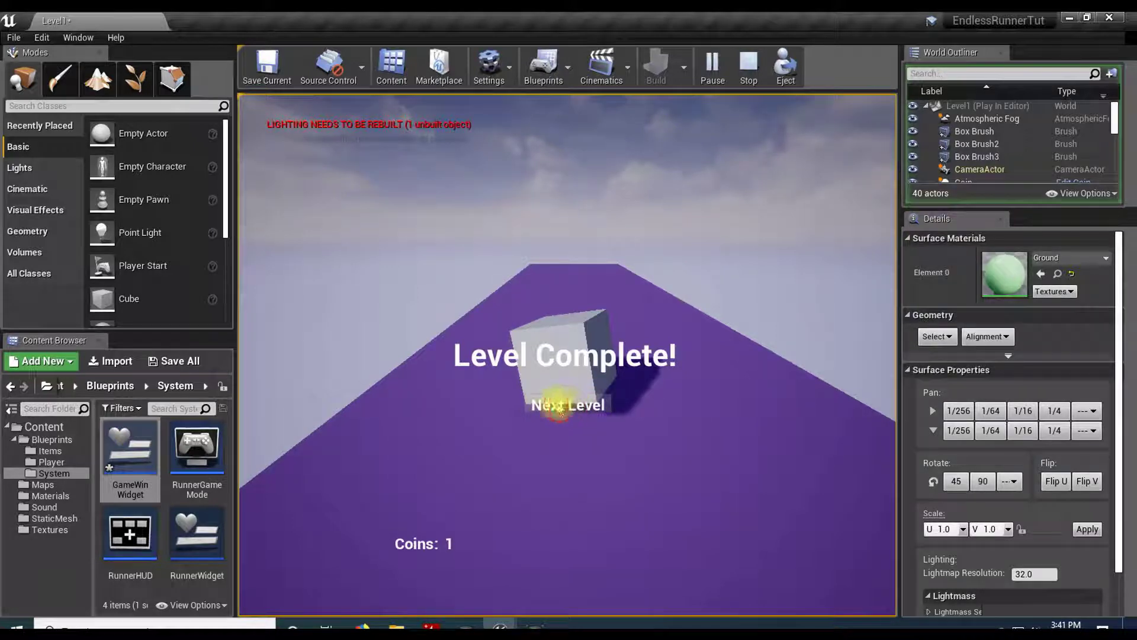
pyautogui.click(566, 414)
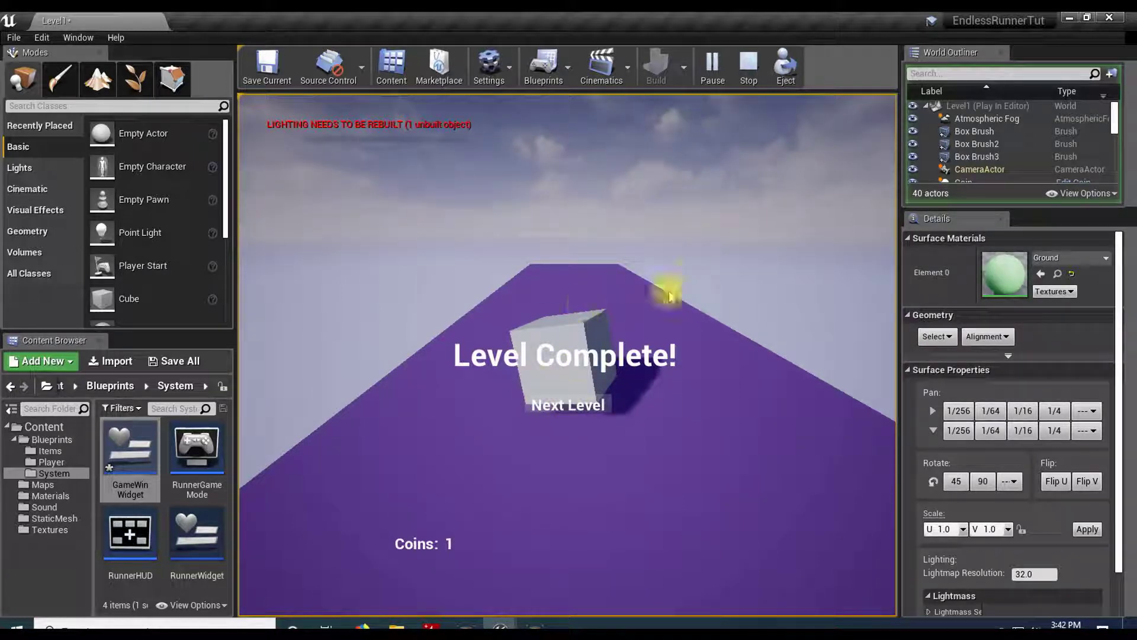
pyautogui.click(749, 69)
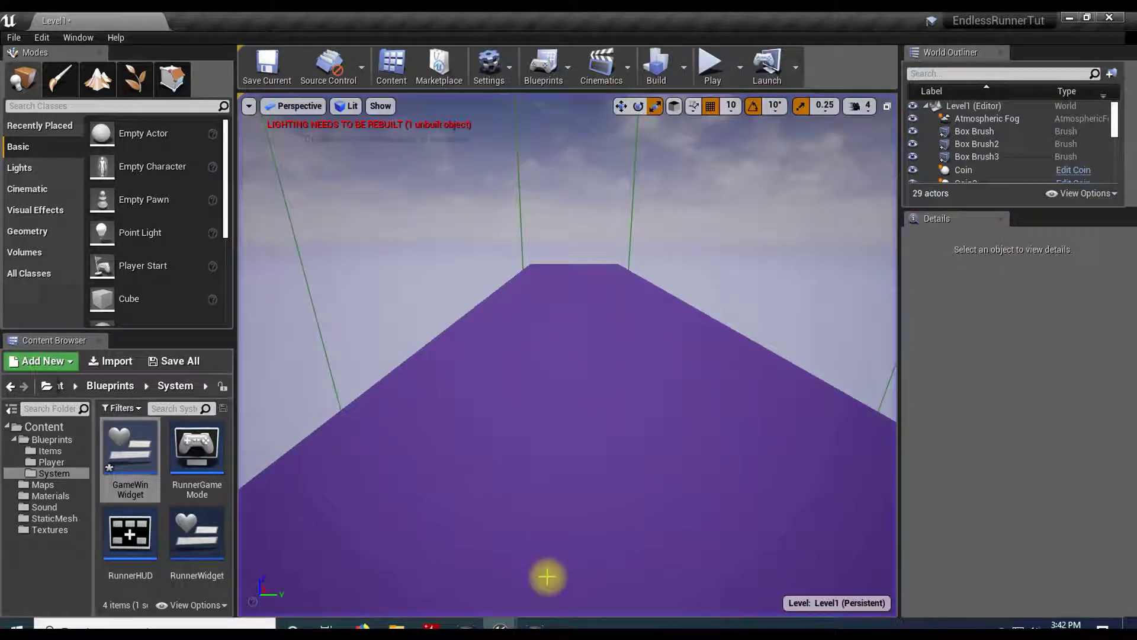
# Set the visibility of the "Next Level" text inside NextLevelButton in GameWinWidget to Hit Test Invisible
pyautogui.moveTo(509, 625)
pyautogui.click(574, 571)
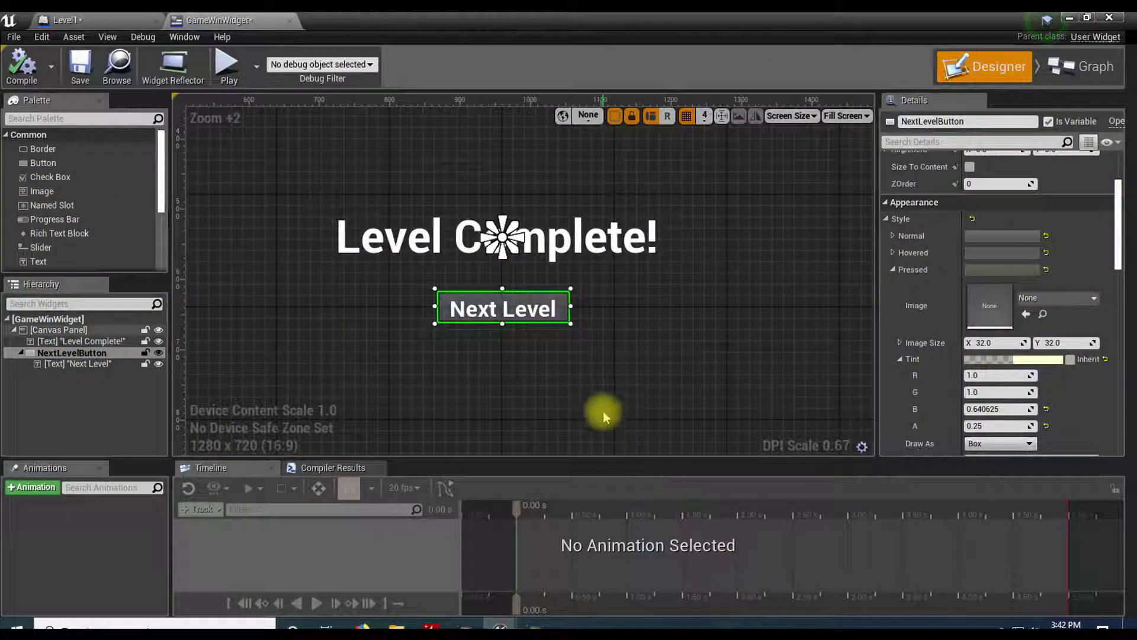
pyautogui.click(75, 363)
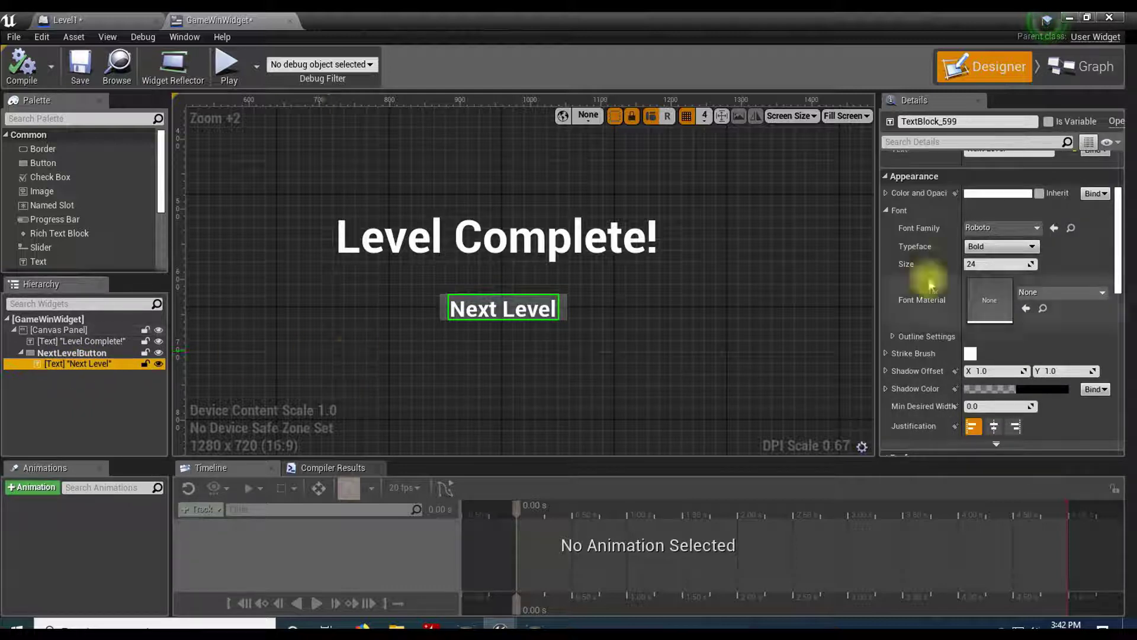
pyautogui.click(891, 212)
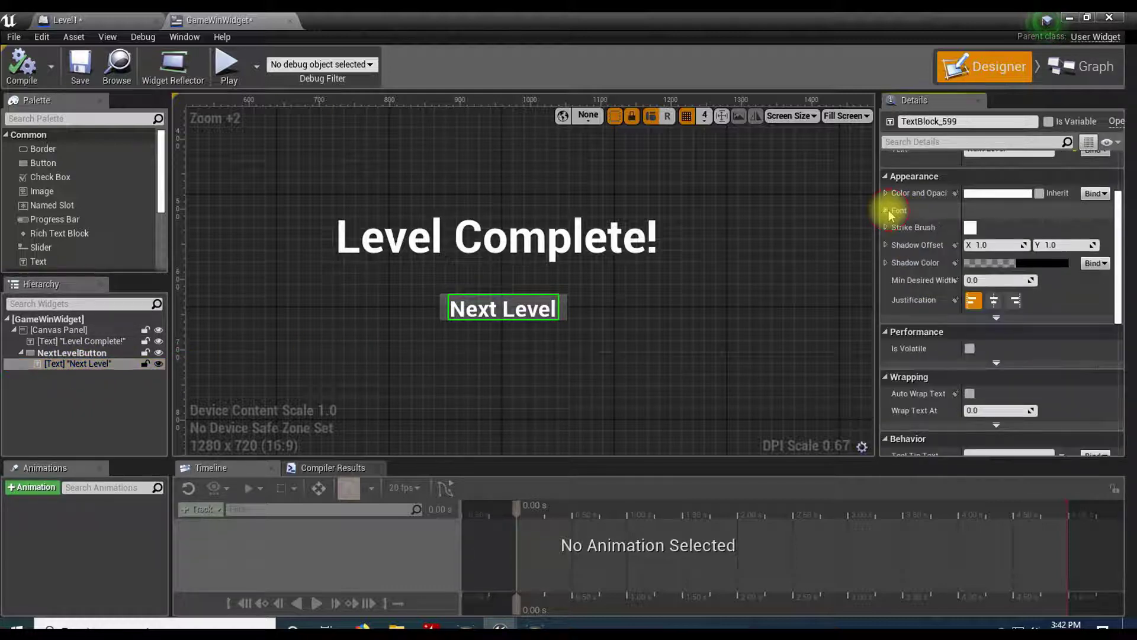
pyautogui.scroll(-3, 892, 219)
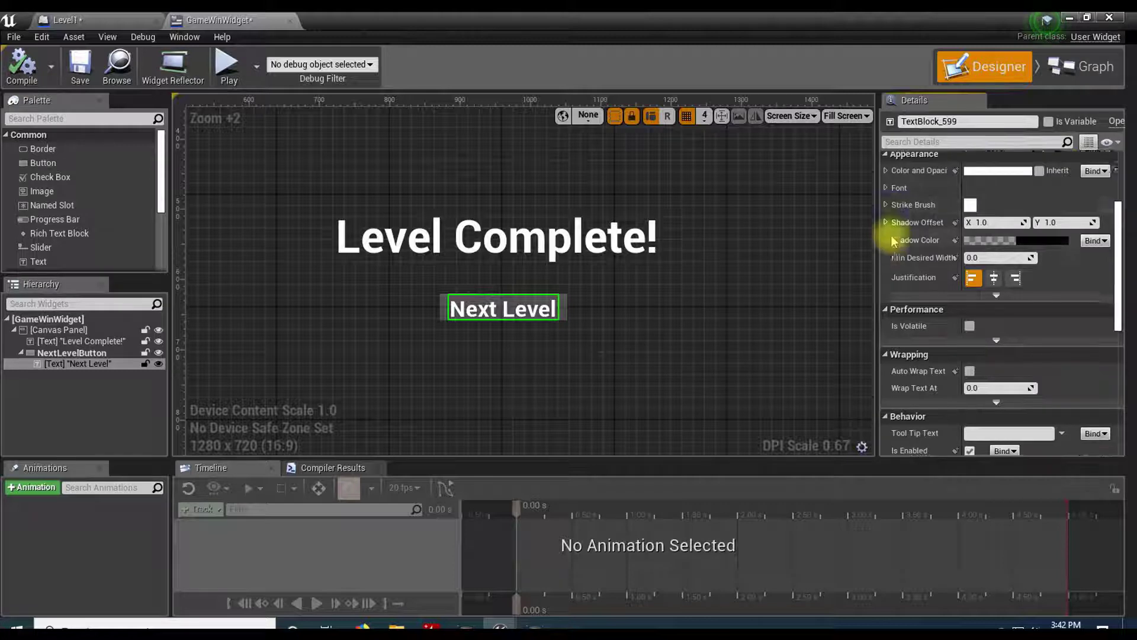
pyautogui.scroll(-2, 892, 240)
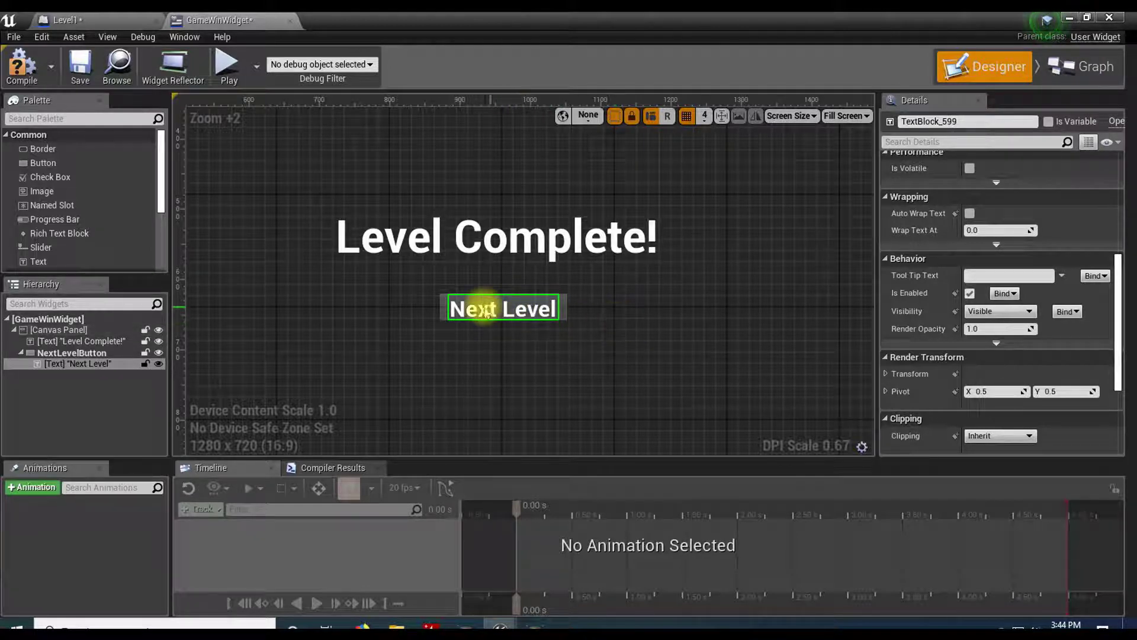
pyautogui.click(1016, 312)
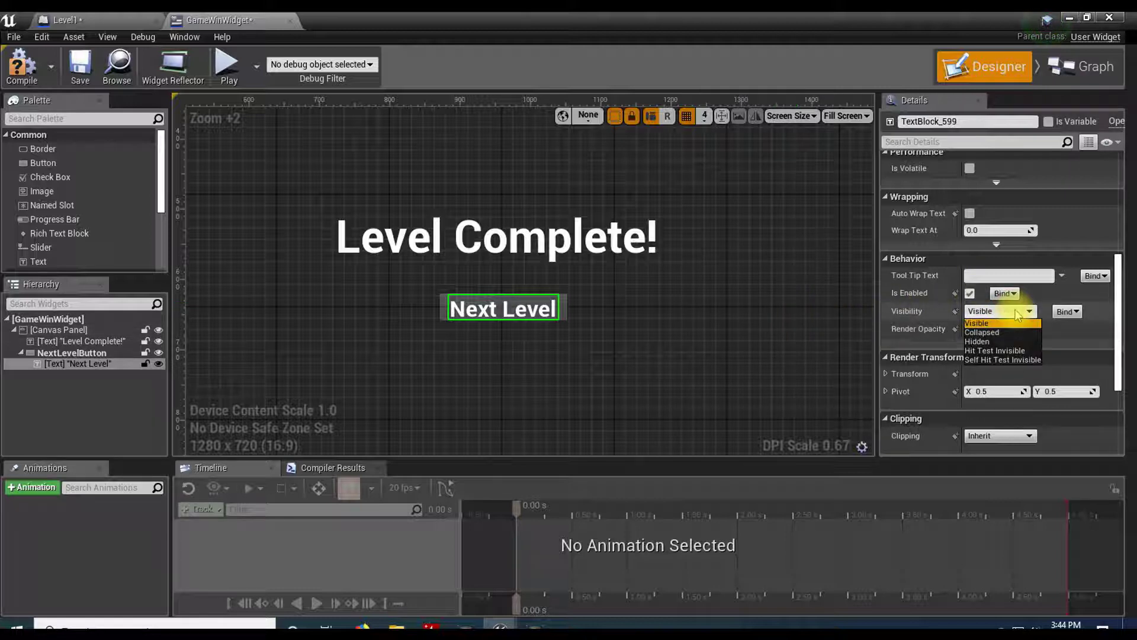
pyautogui.click(1002, 351)
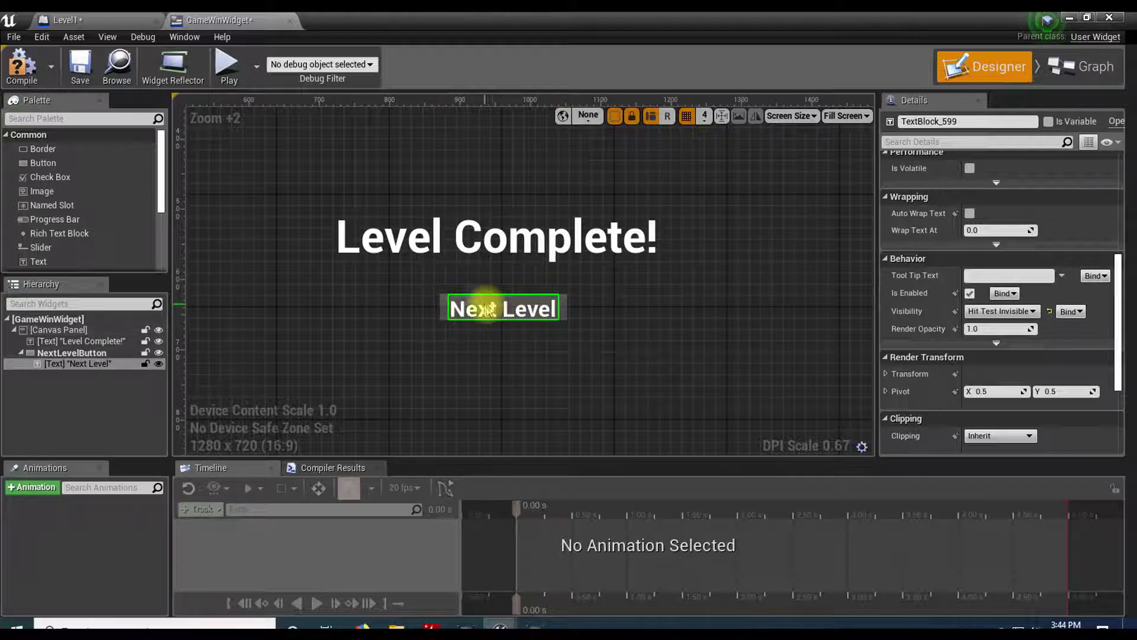
pyautogui.click(606, 314)
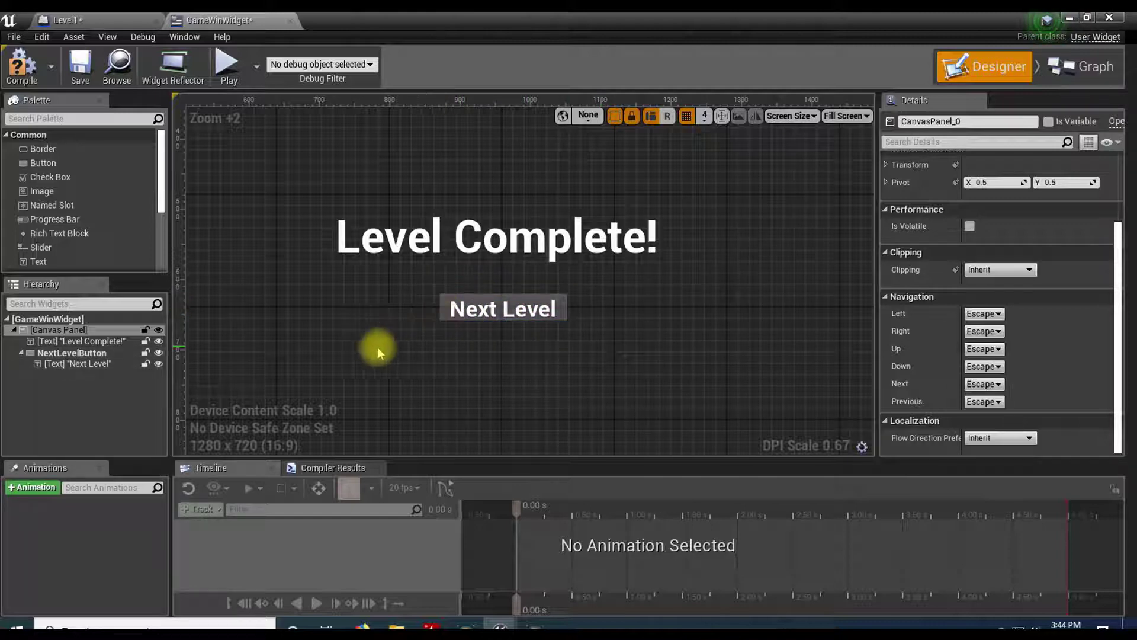
# Duplicate NextLevelButton directly beneath the original and rename the copy QuitButton
pyautogui.click(97, 354)
pyautogui.rightClick(99, 358)
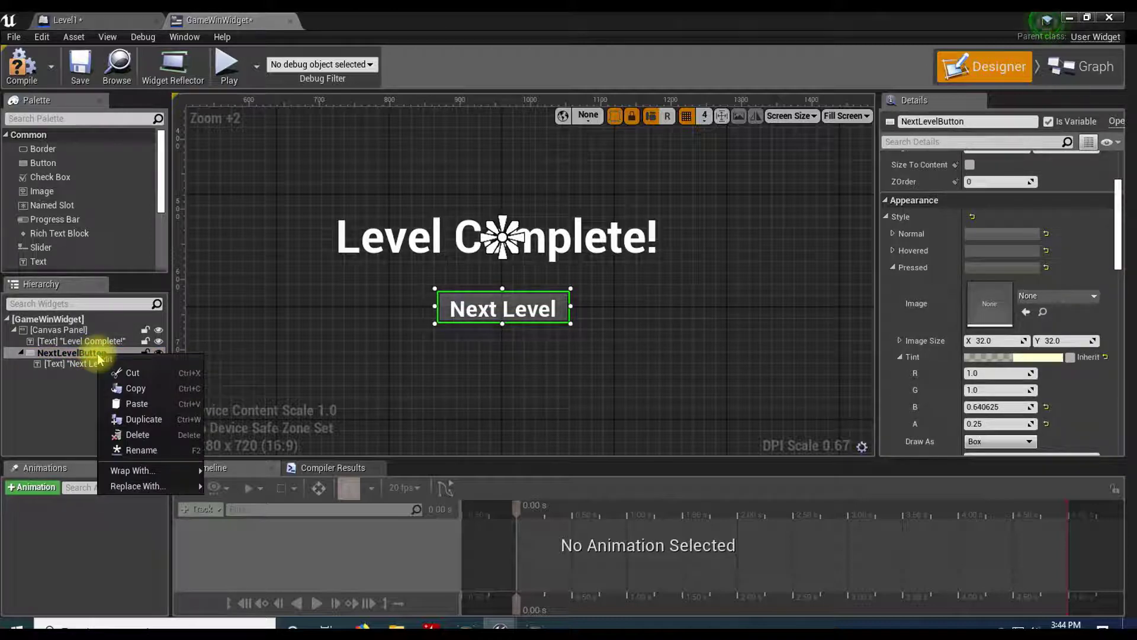
pyautogui.click(142, 418)
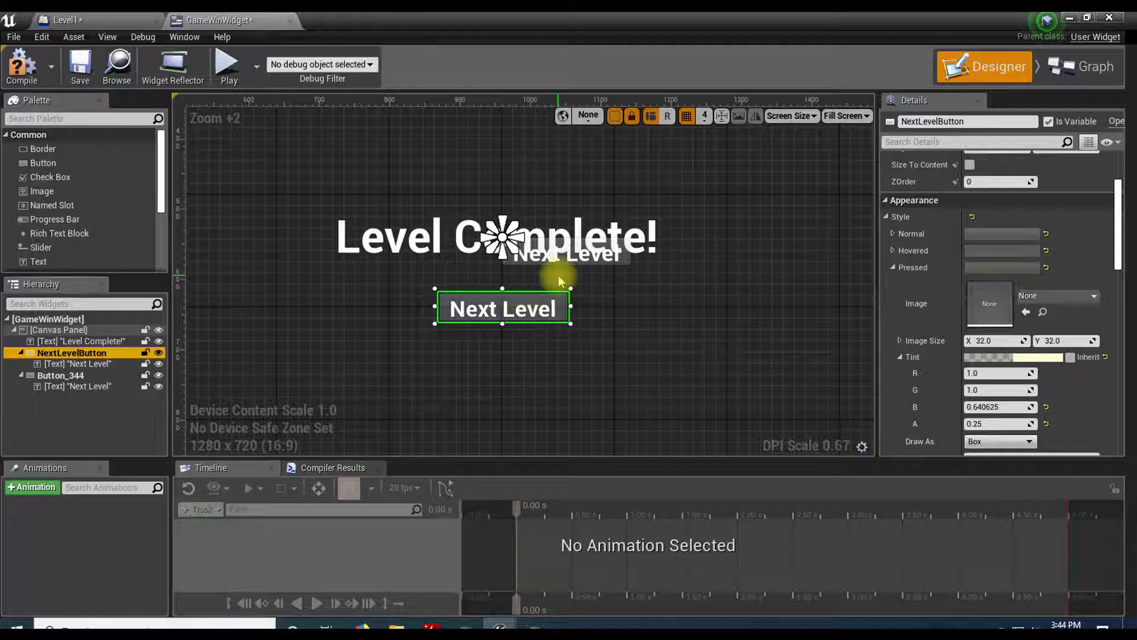
pyautogui.moveTo(592, 254); pyautogui.dragTo(566, 359)
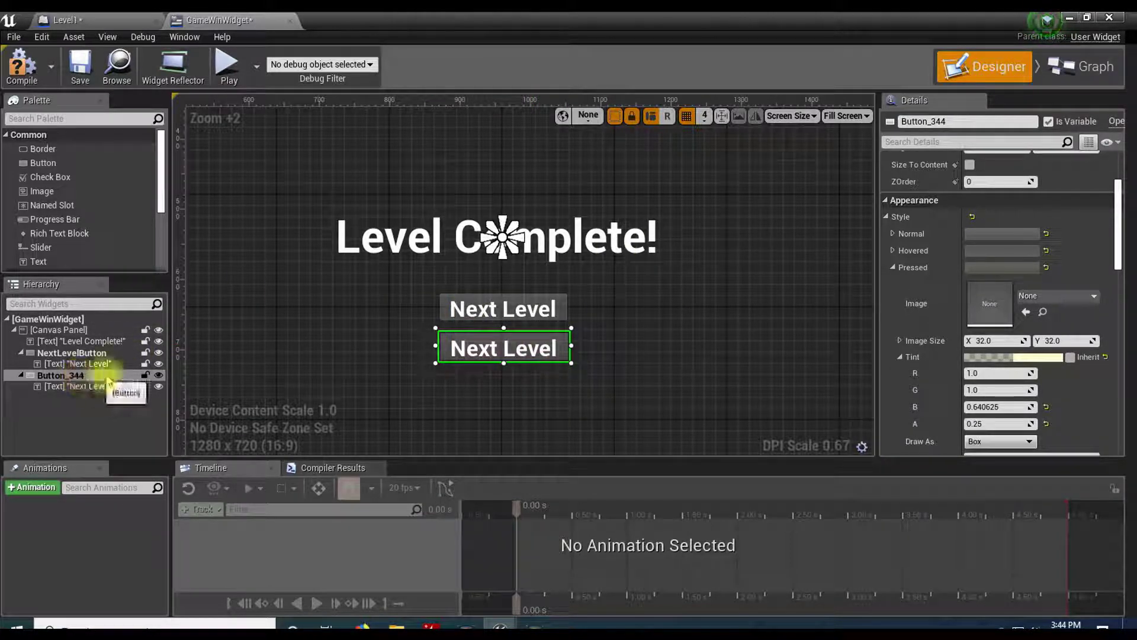
pyautogui.click(964, 121)
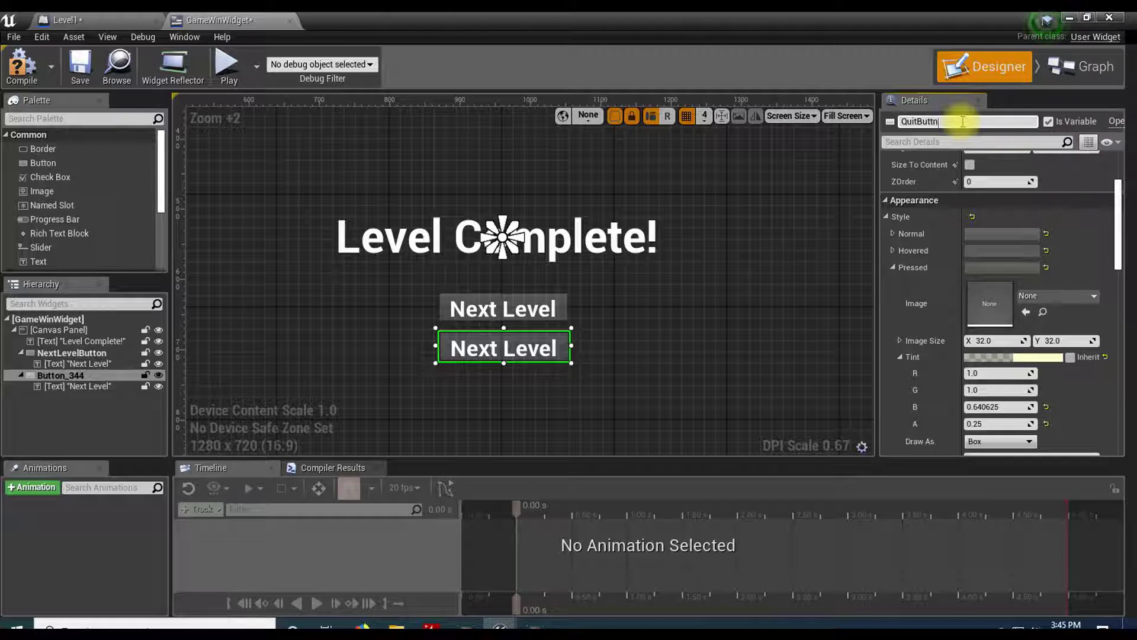
pyautogui.write('QuitButton')
# Change the text label inside QuitButton to "Quit" and compile the widget
pyautogui.click(77, 386)
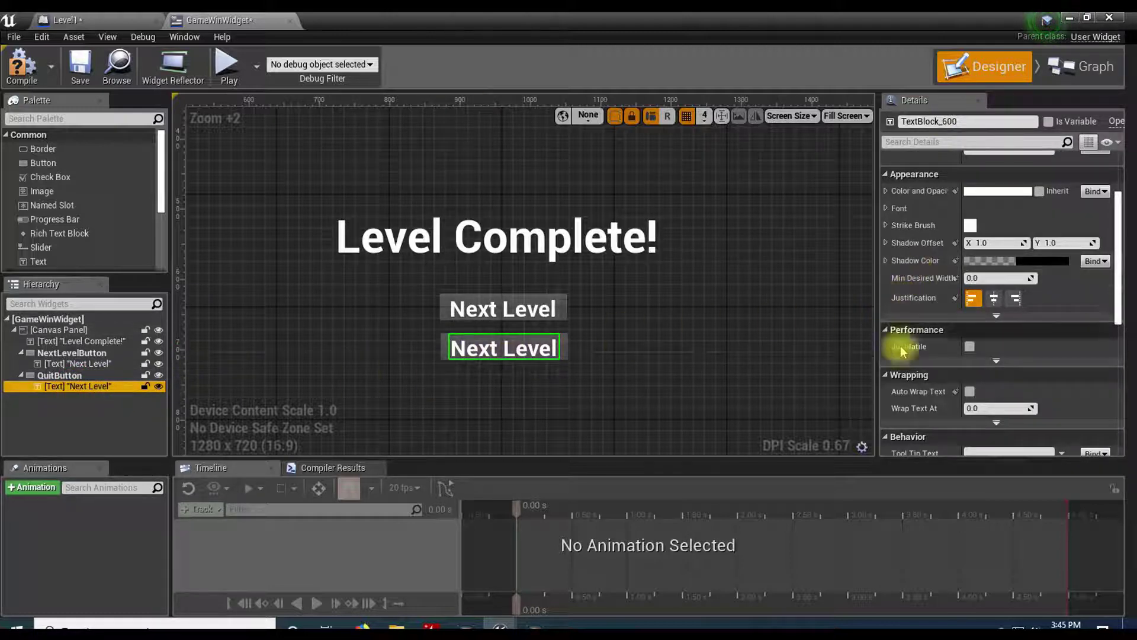
pyautogui.scroll(4, 901, 330)
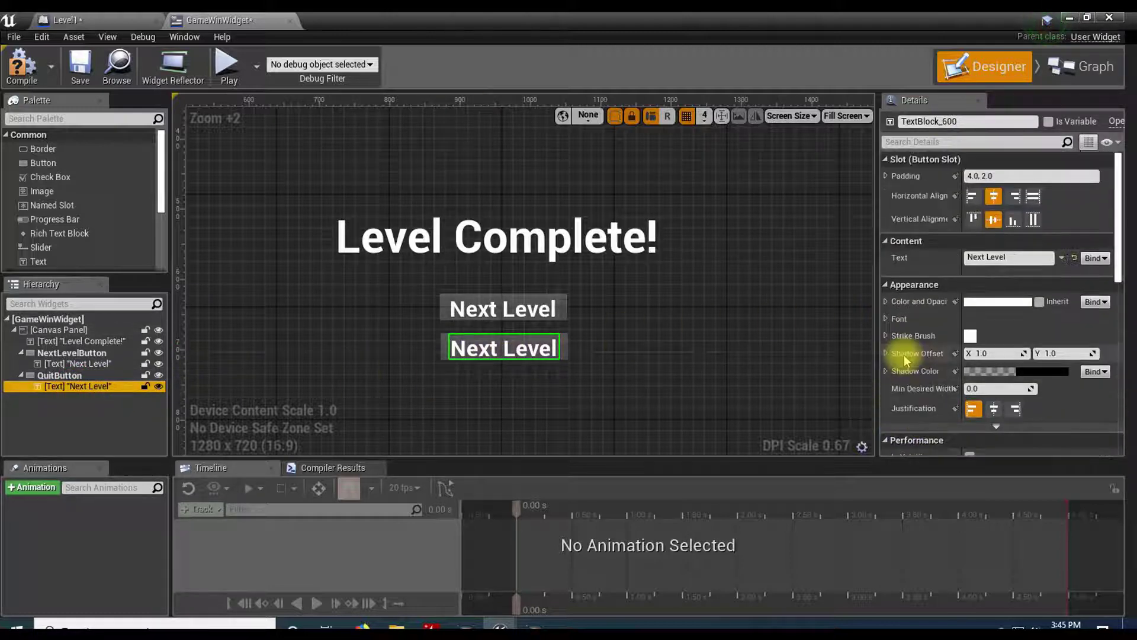
pyautogui.click(1002, 257)
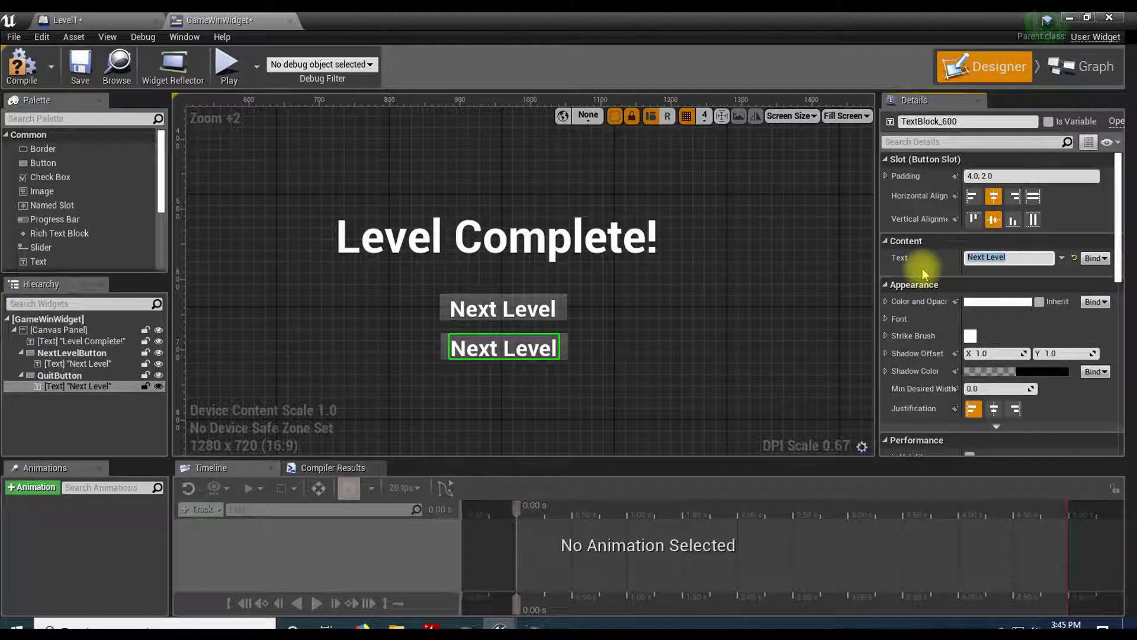
pyautogui.write('Quit')
pyautogui.press('Return')
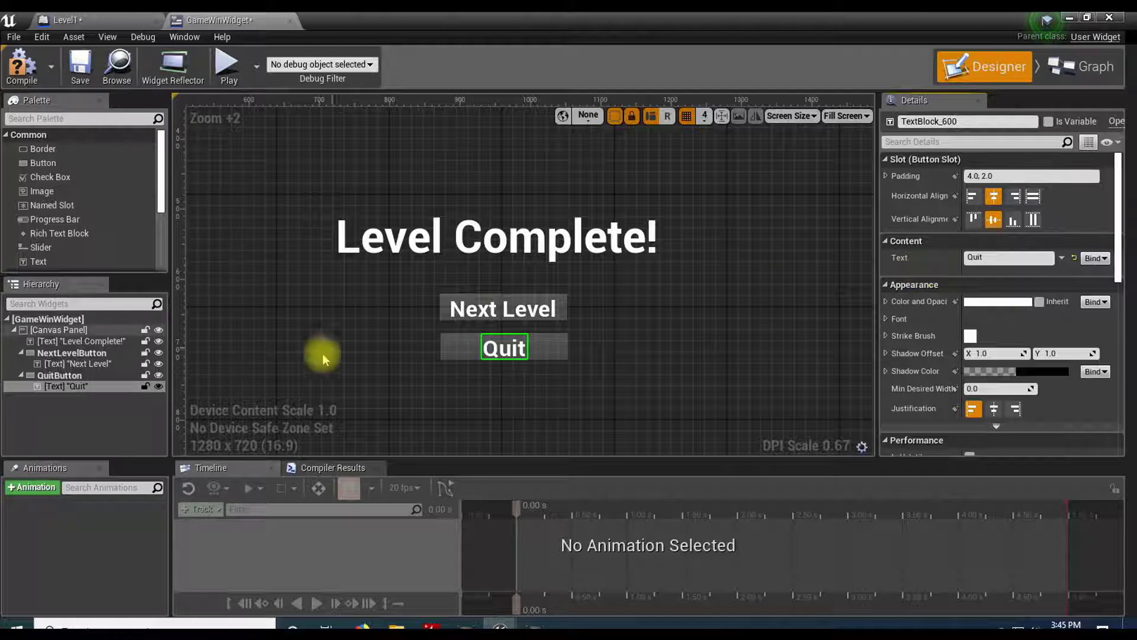
pyautogui.click(8, 71)
pyautogui.click(705, 307)
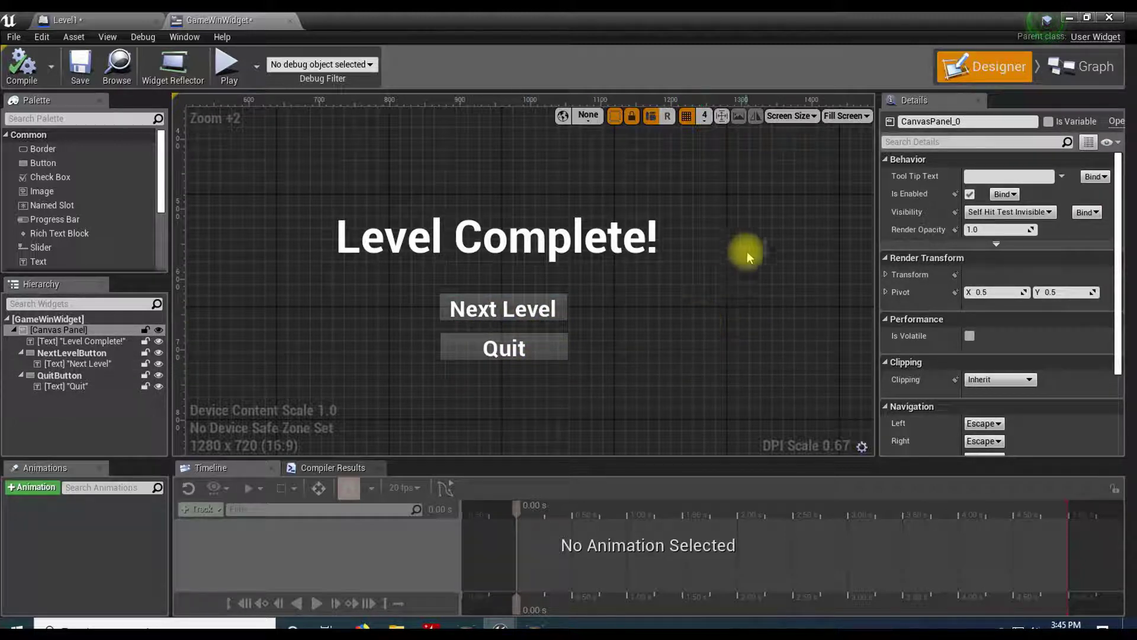
# Add an On Clicked event for NextLevelButton to the GameWinWidget event graph
pyautogui.click(1088, 66)
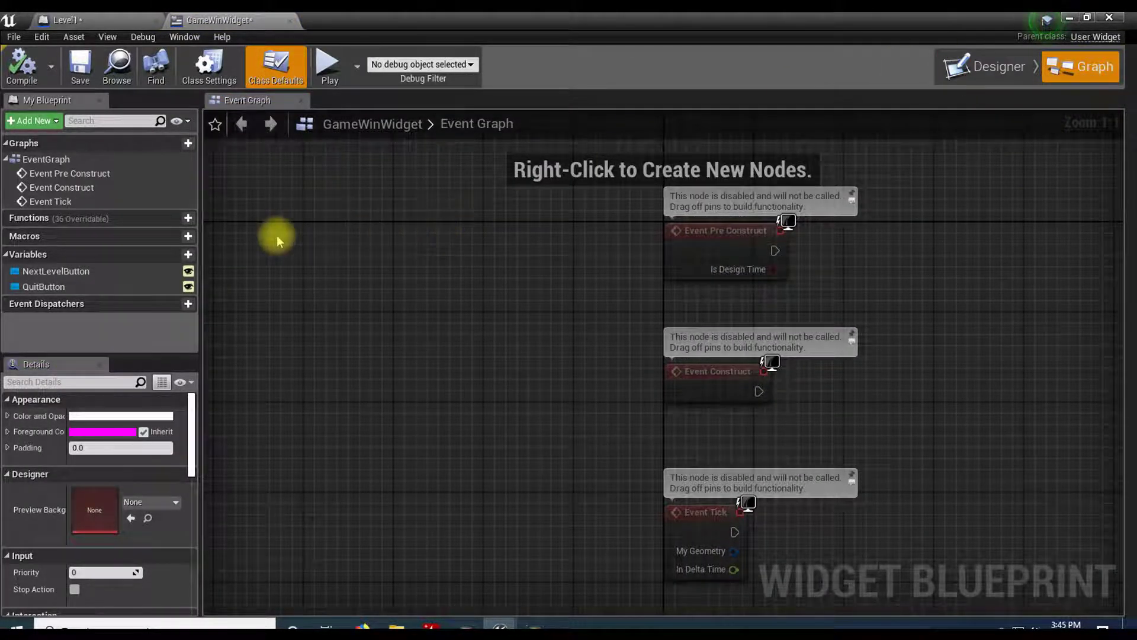
pyautogui.click(94, 274)
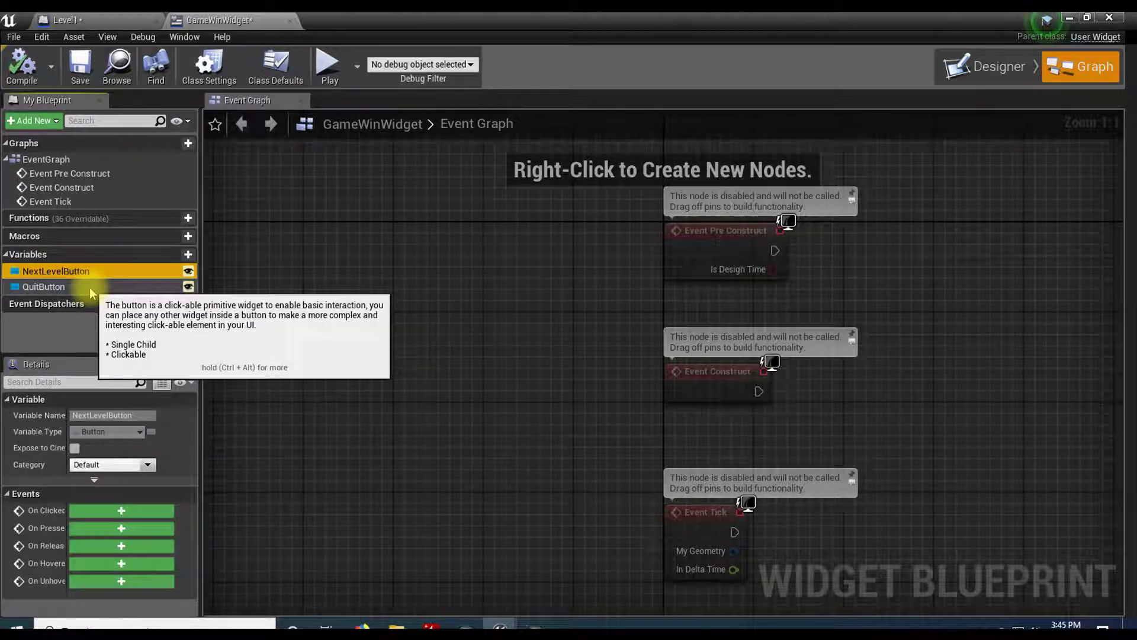
pyautogui.click(102, 287)
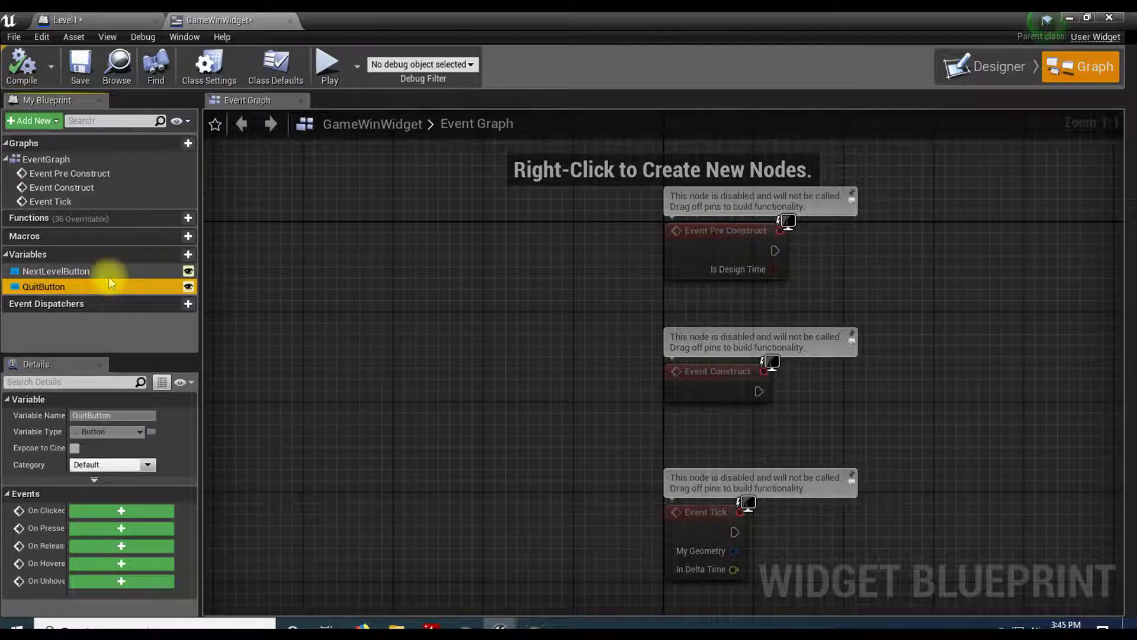
pyautogui.moveTo(338, 408); pyautogui.dragTo(37, 296, button='right')
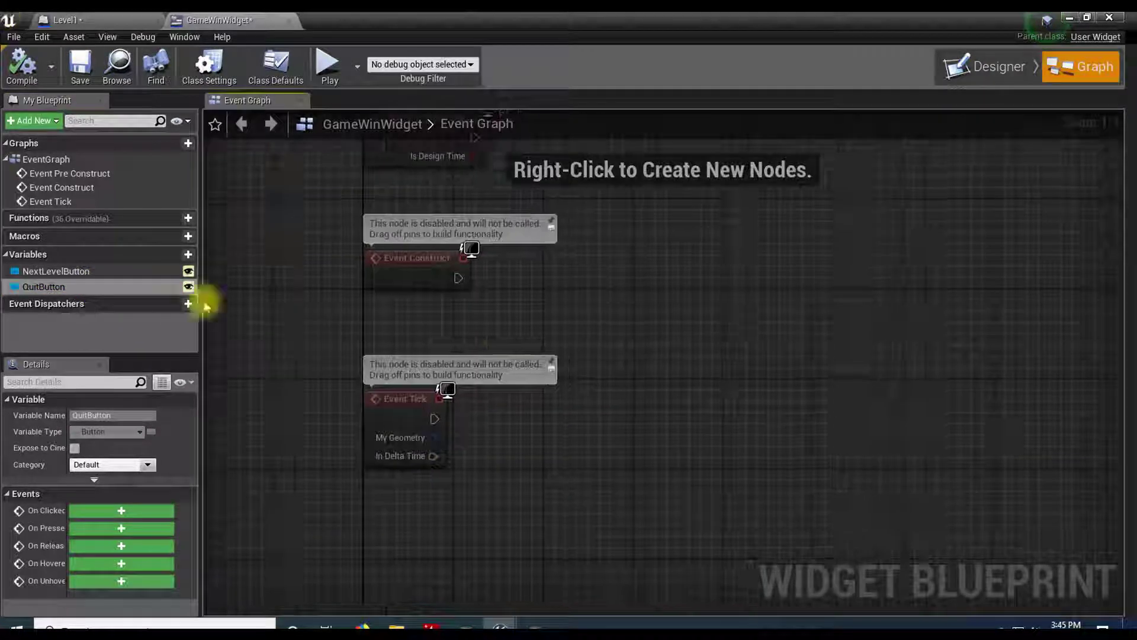
pyautogui.moveTo(563, 367); pyautogui.dragTo(456, 198, button='right')
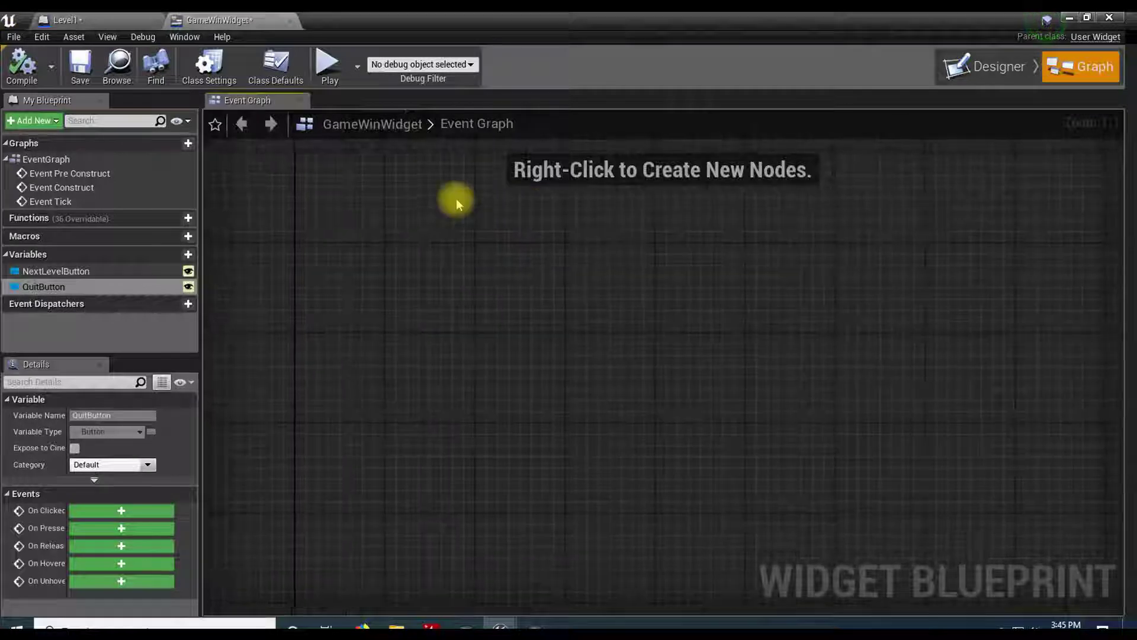
pyautogui.click(100, 274)
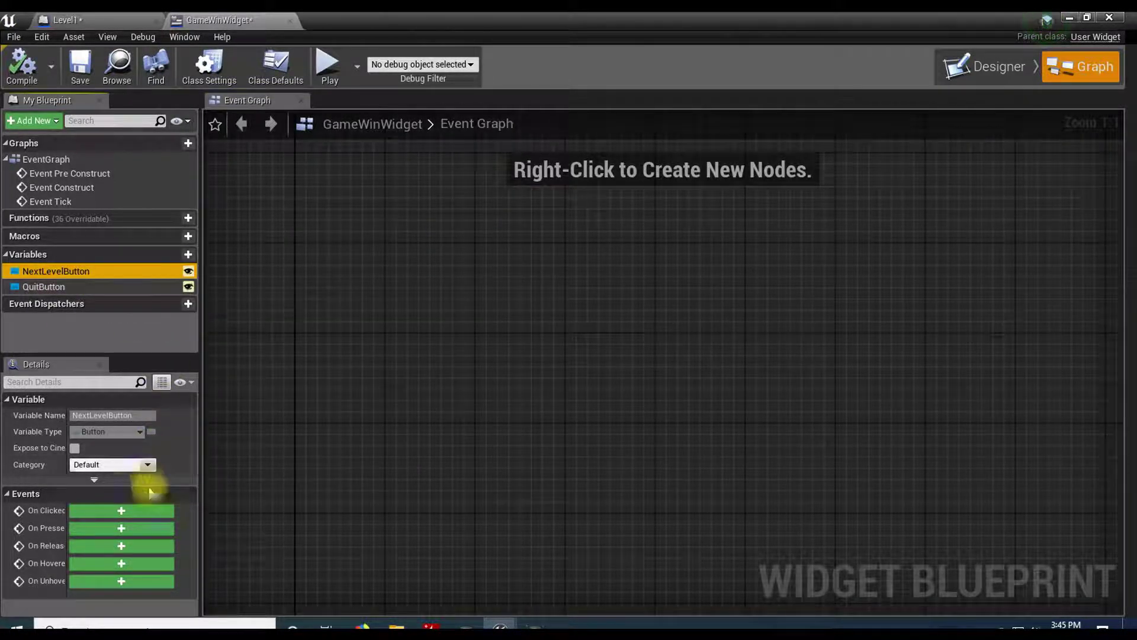
pyautogui.click(105, 509)
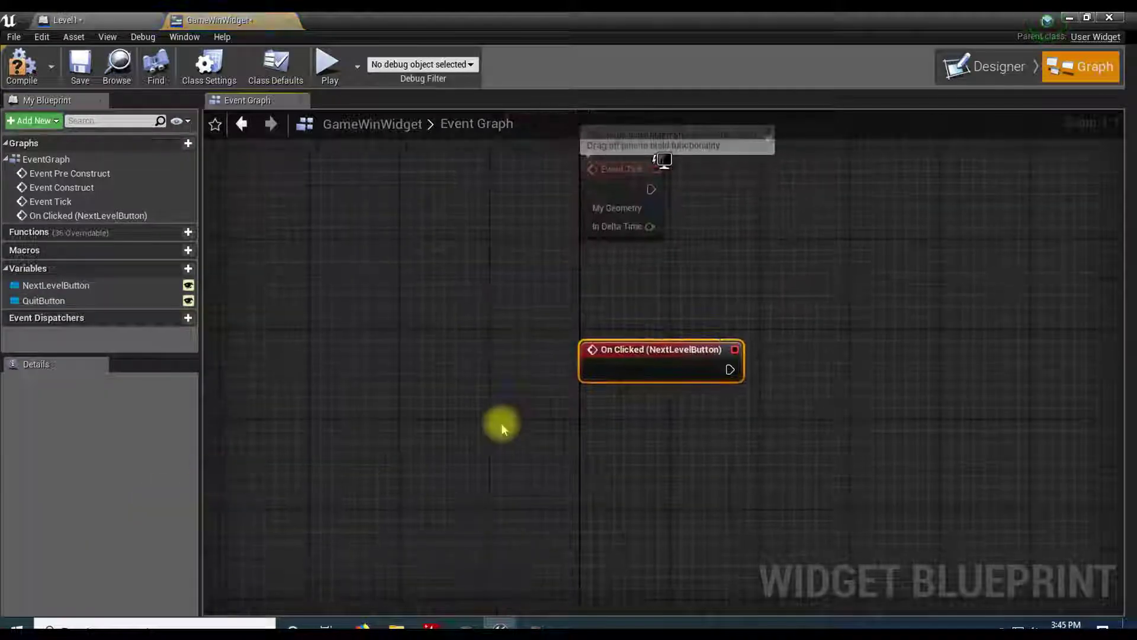
# Add an On Clicked event for QuitButton to the event graph
pyautogui.moveTo(402, 440); pyautogui.dragTo(392, 455, button='right')
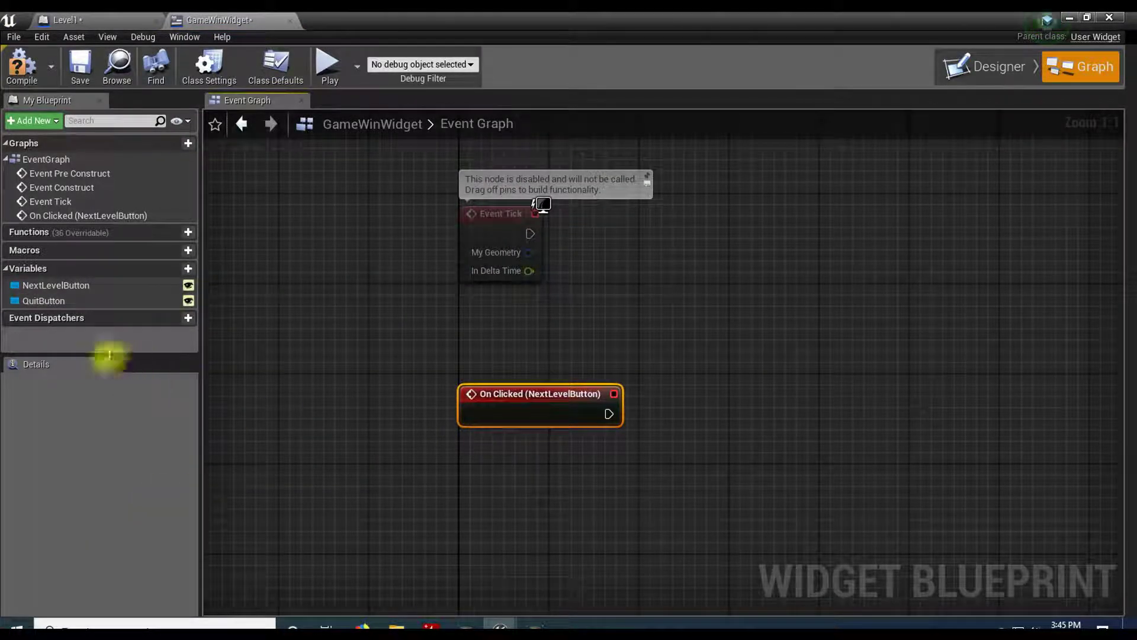
pyautogui.click(40, 300)
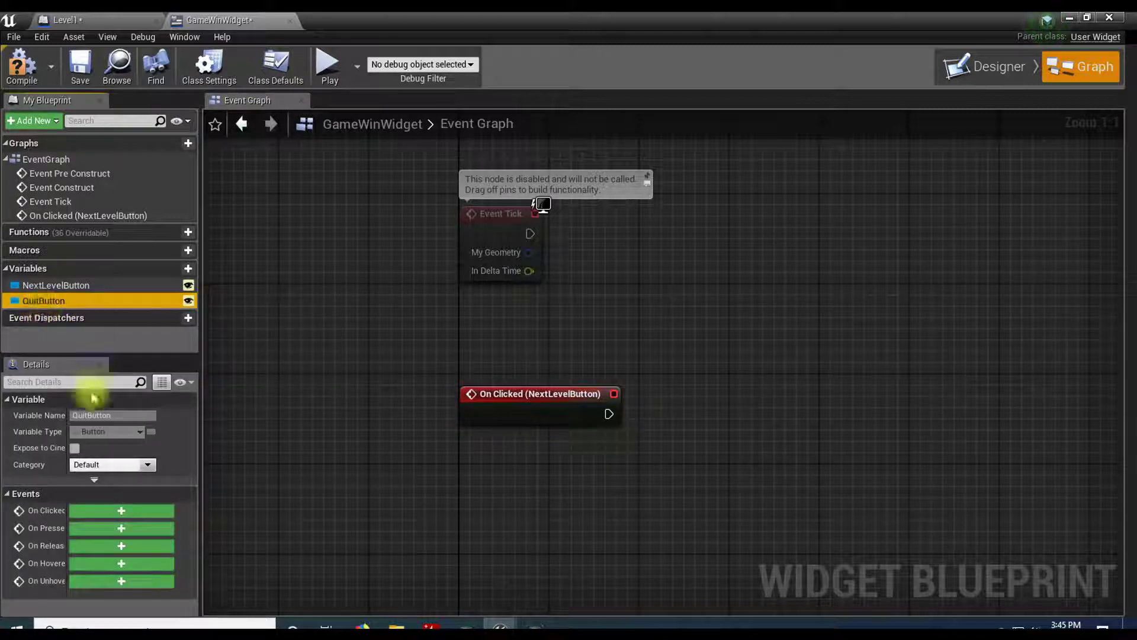
pyautogui.click(118, 510)
pyautogui.moveTo(581, 473); pyautogui.dragTo(408, 511, button='right')
# Connect a Quit Game node to the On Clicked (QuitButton) event, align it with the event, and compile
pyautogui.moveTo(493, 419); pyautogui.dragTo(570, 421)
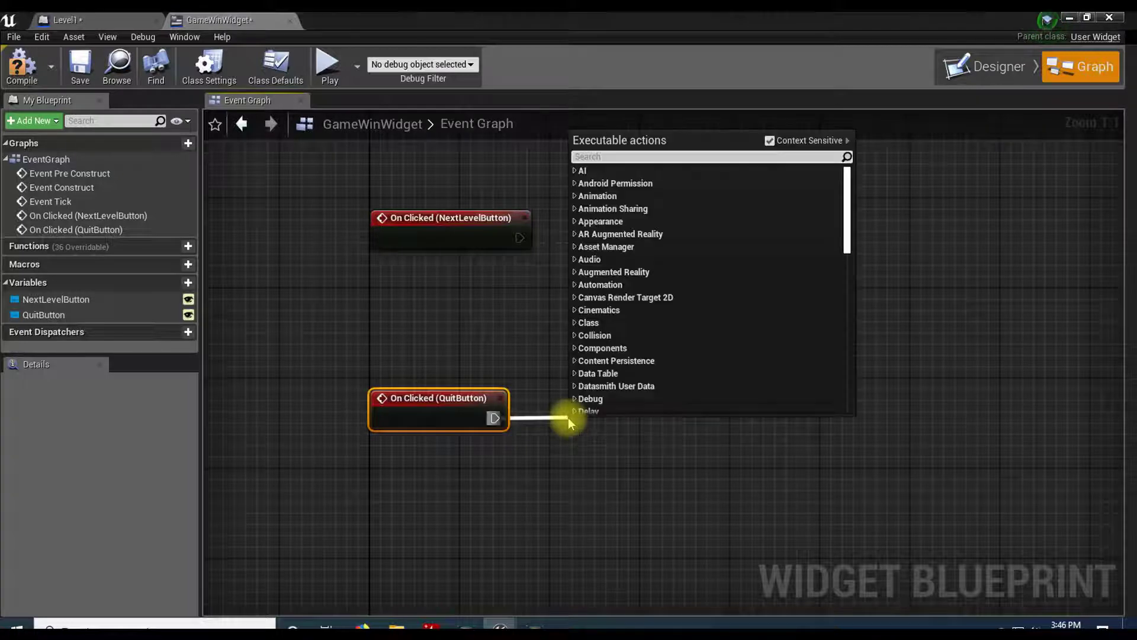
pyautogui.write('quit game')
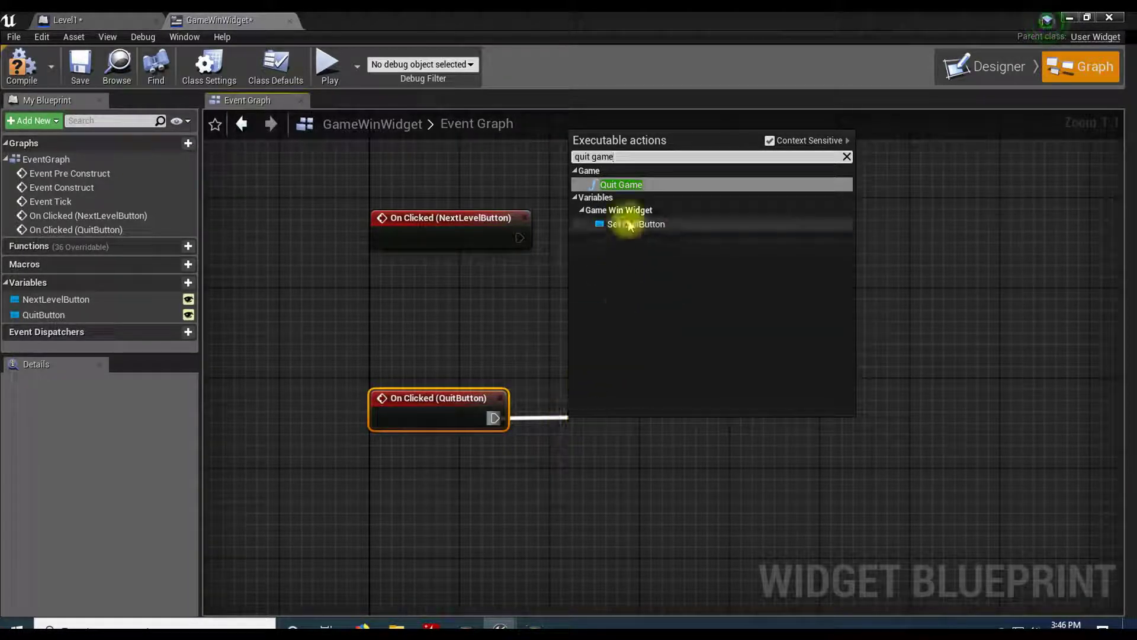
pyautogui.click(620, 184)
pyautogui.moveTo(637, 441); pyautogui.dragTo(637, 418)
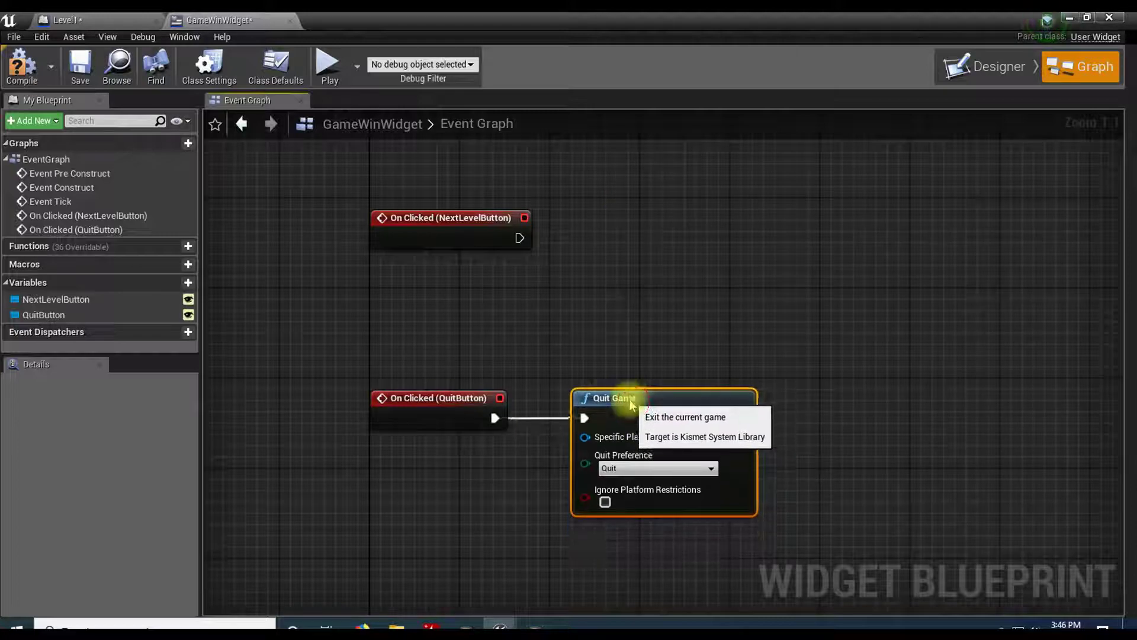
pyautogui.click(23, 66)
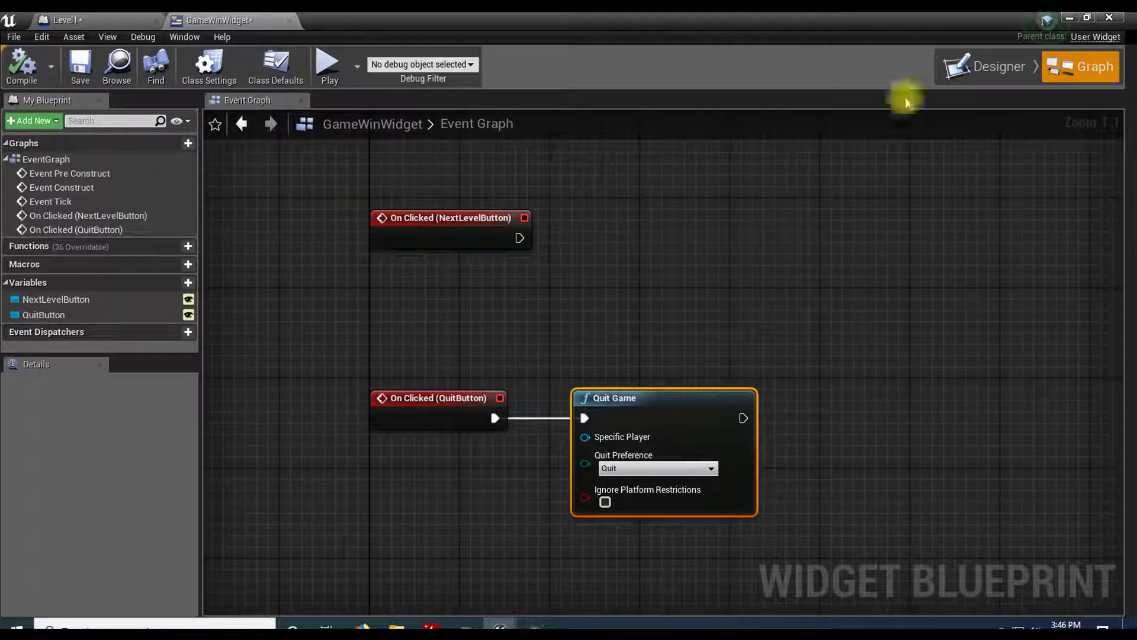
# Play the level from the green track, run to the finish line, and try the Quit button
pyautogui.click(1069, 20)
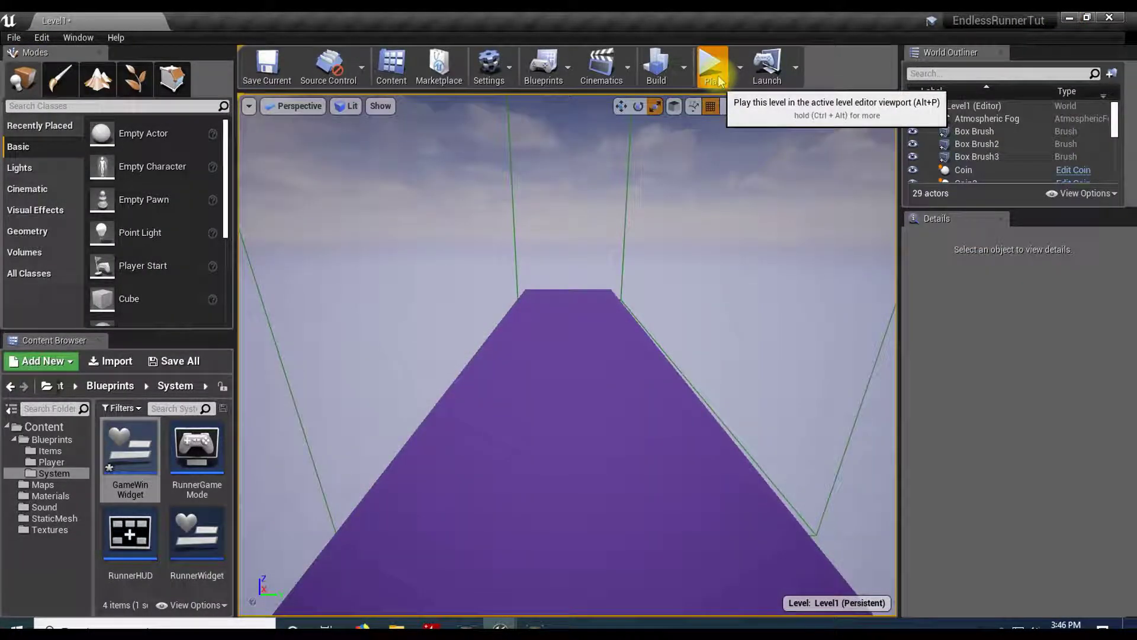
pyautogui.click(709, 61)
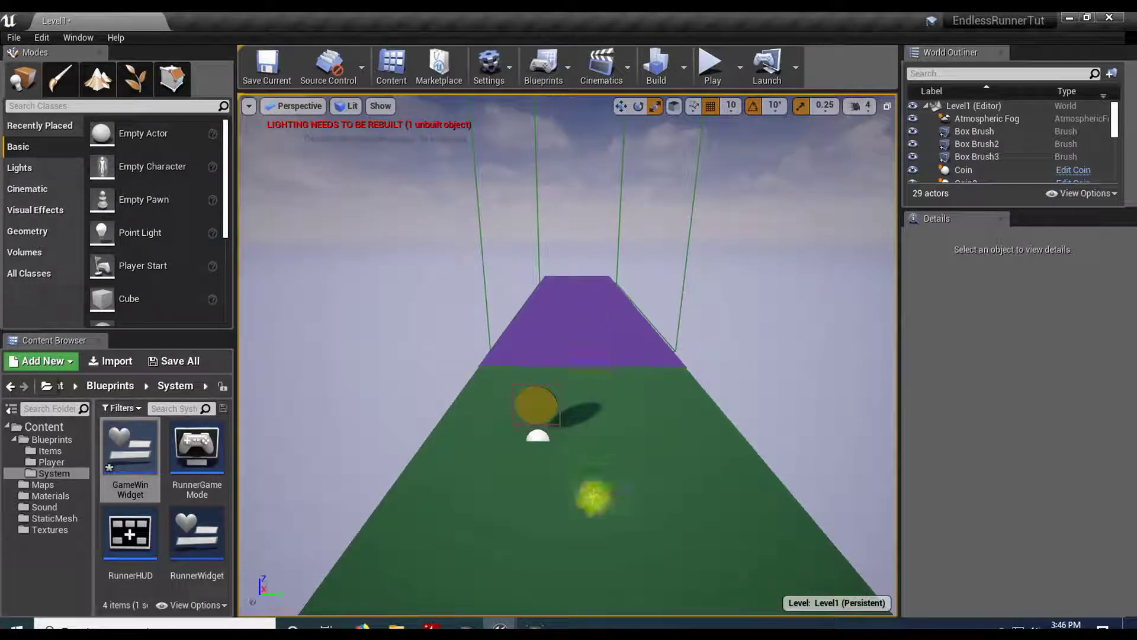
pyautogui.rightClick(592, 495)
pyautogui.click(623, 456)
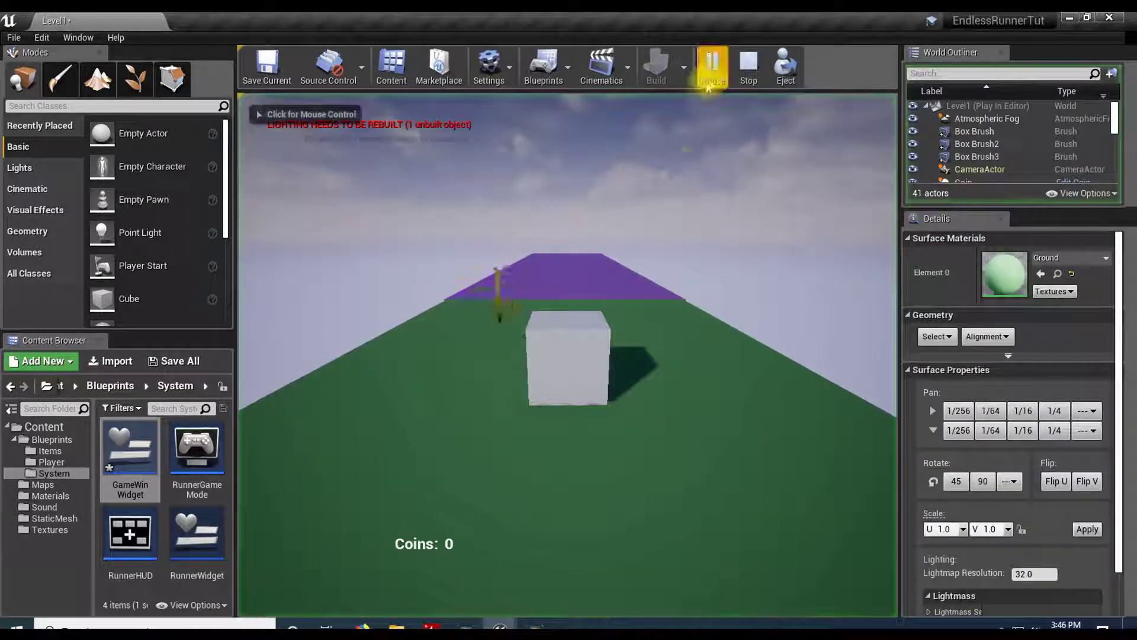
pyautogui.press('w')
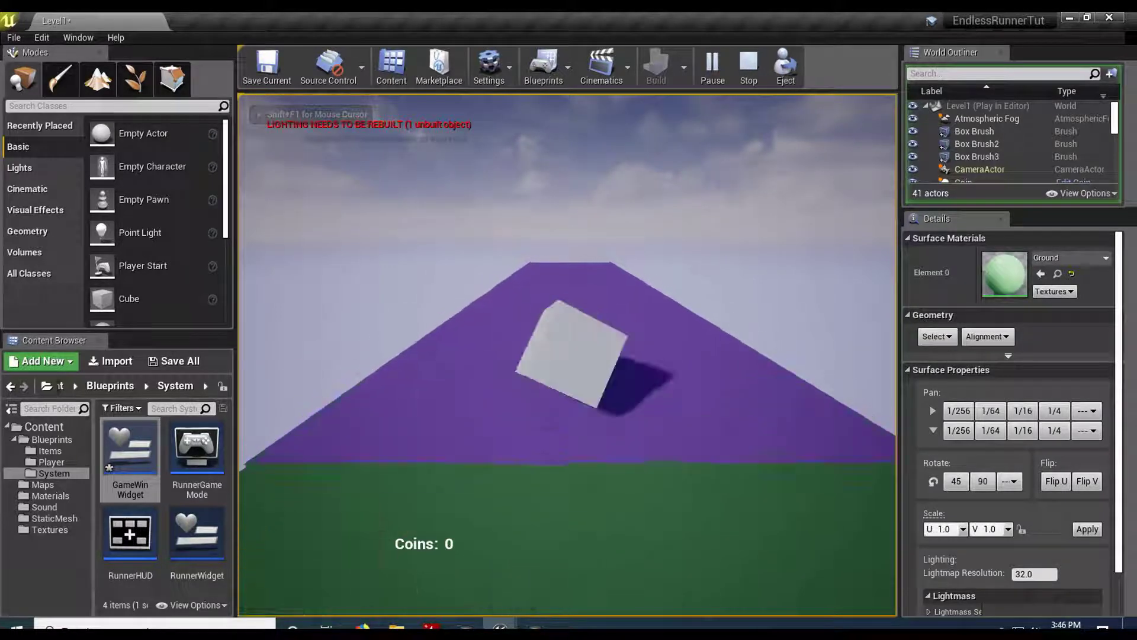
pyautogui.click(604, 435)
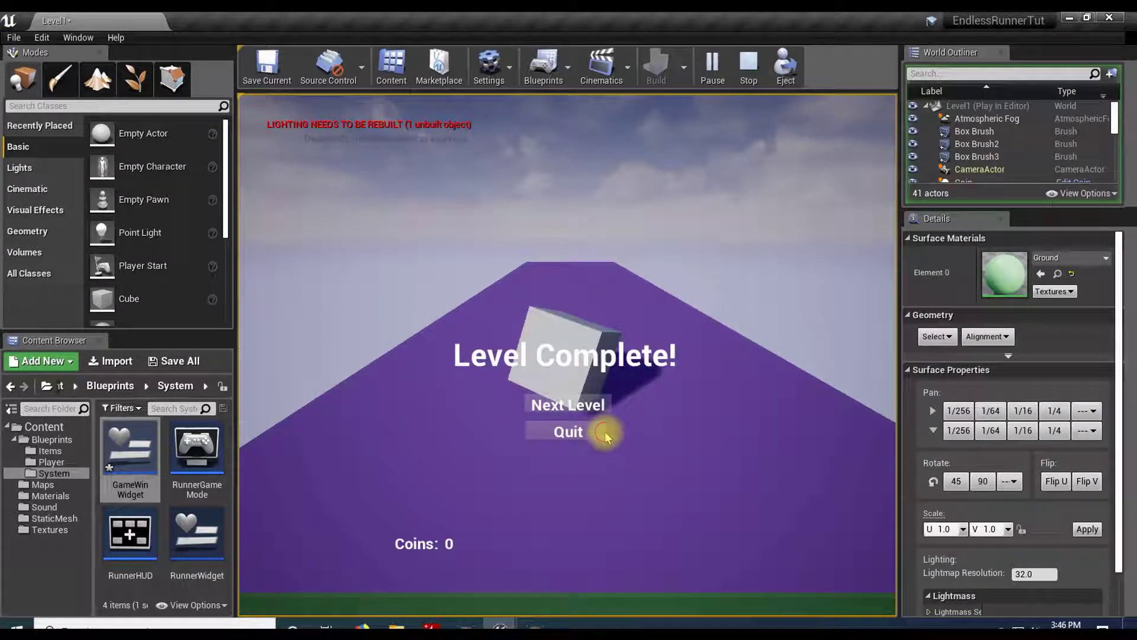
# Quit the running test, then connect an Open Level node to On Clicked (NextLevelButton) in GameWinWidget and align it with the event
pyautogui.click(592, 434)
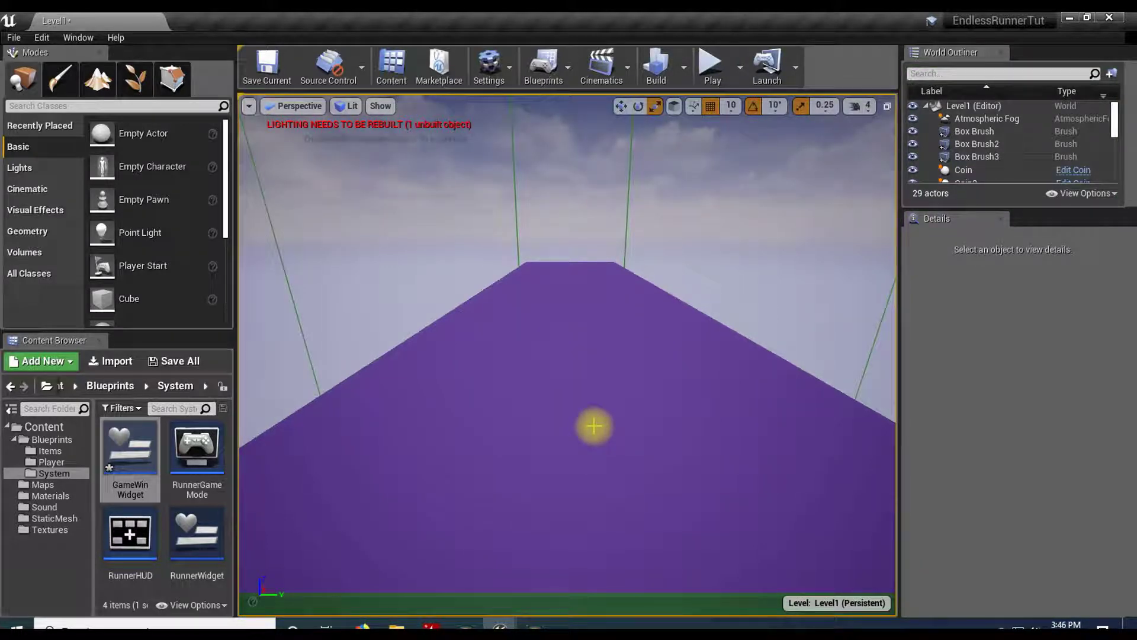
pyautogui.doubleClick(148, 454)
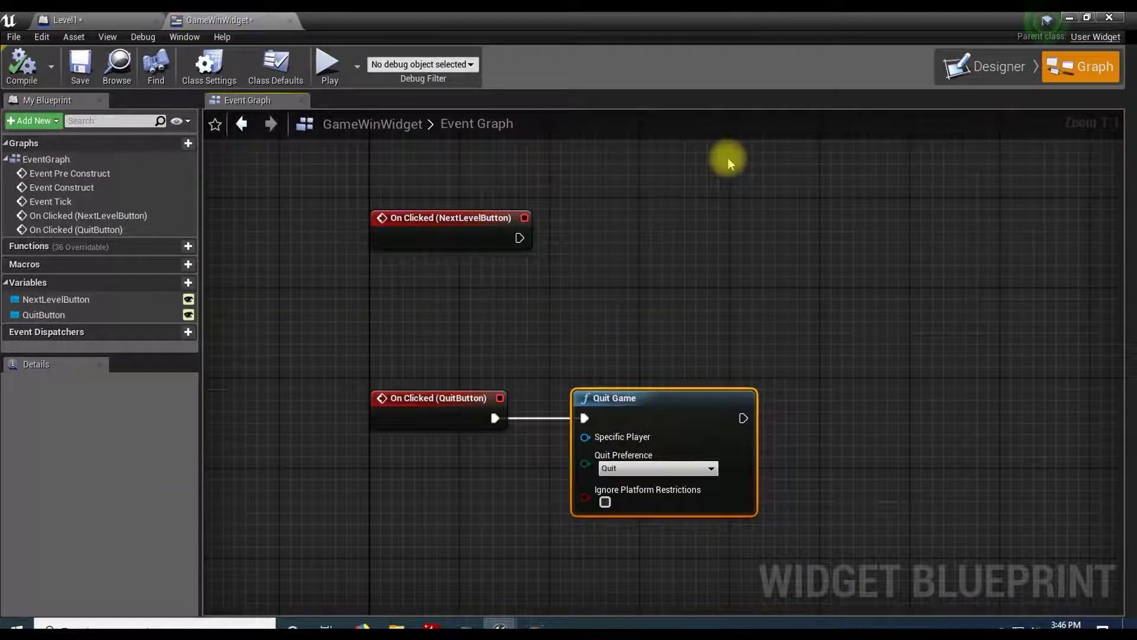
pyautogui.moveTo(633, 274); pyautogui.dragTo(548, 343, button='right')
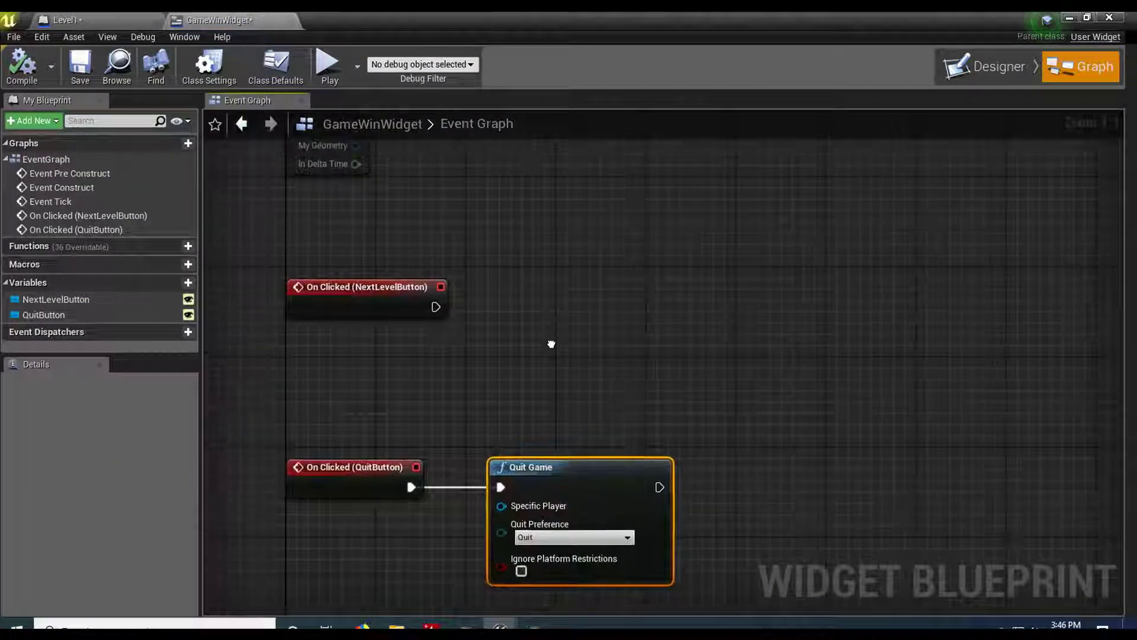
pyautogui.moveTo(436, 306); pyautogui.dragTo(517, 306)
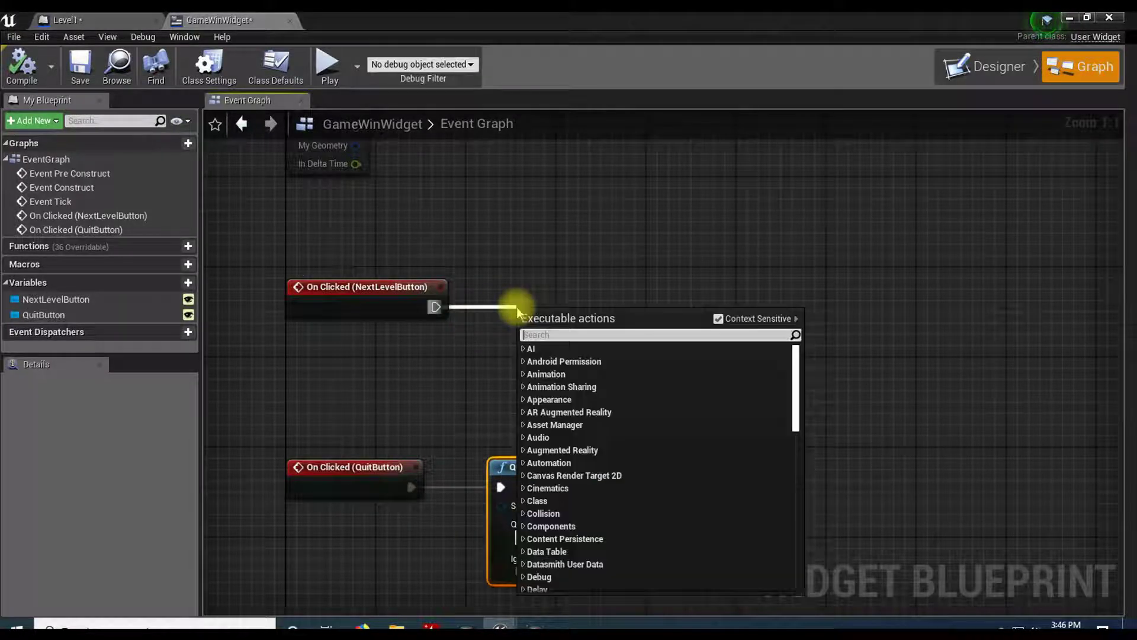
pyautogui.write('open')
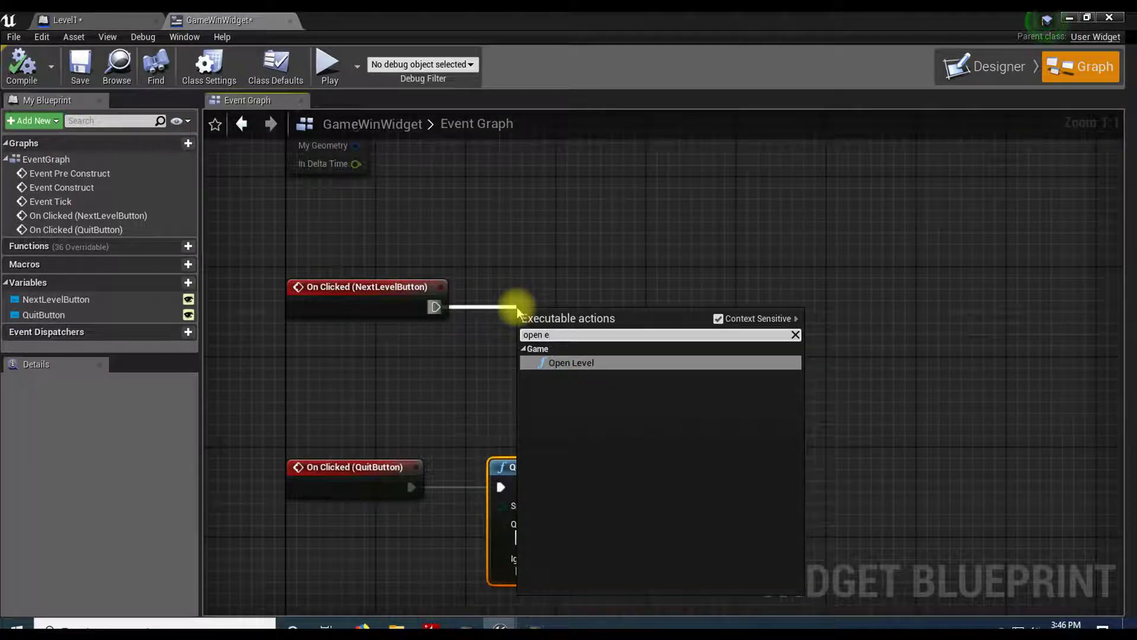
pyautogui.click(579, 362)
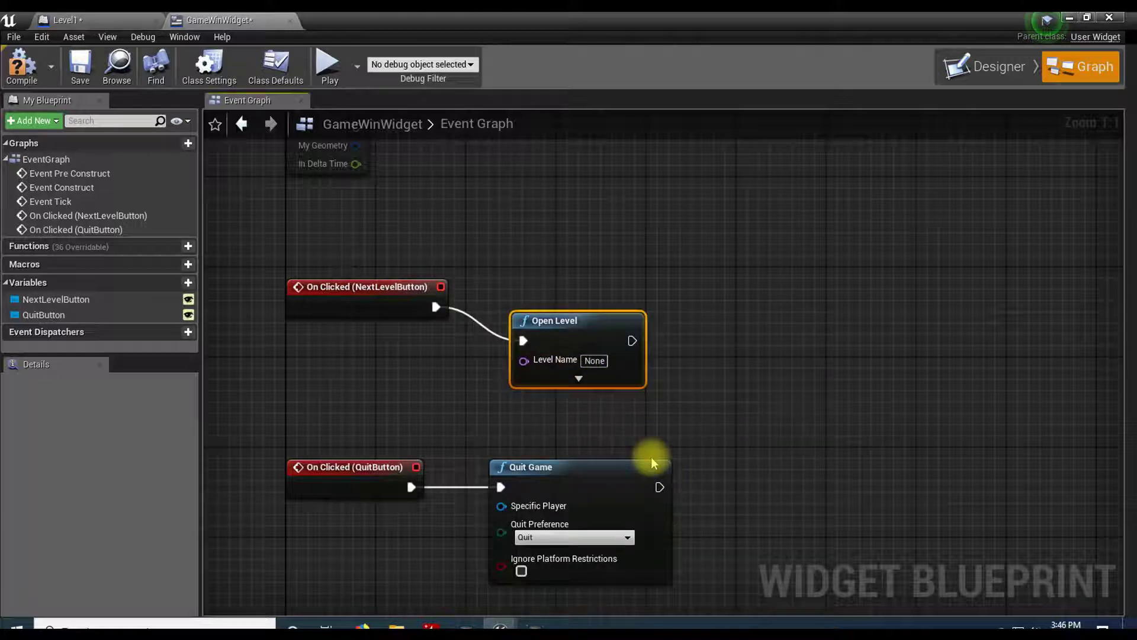
pyautogui.moveTo(580, 333); pyautogui.dragTo(626, 300)
pyautogui.click(672, 242)
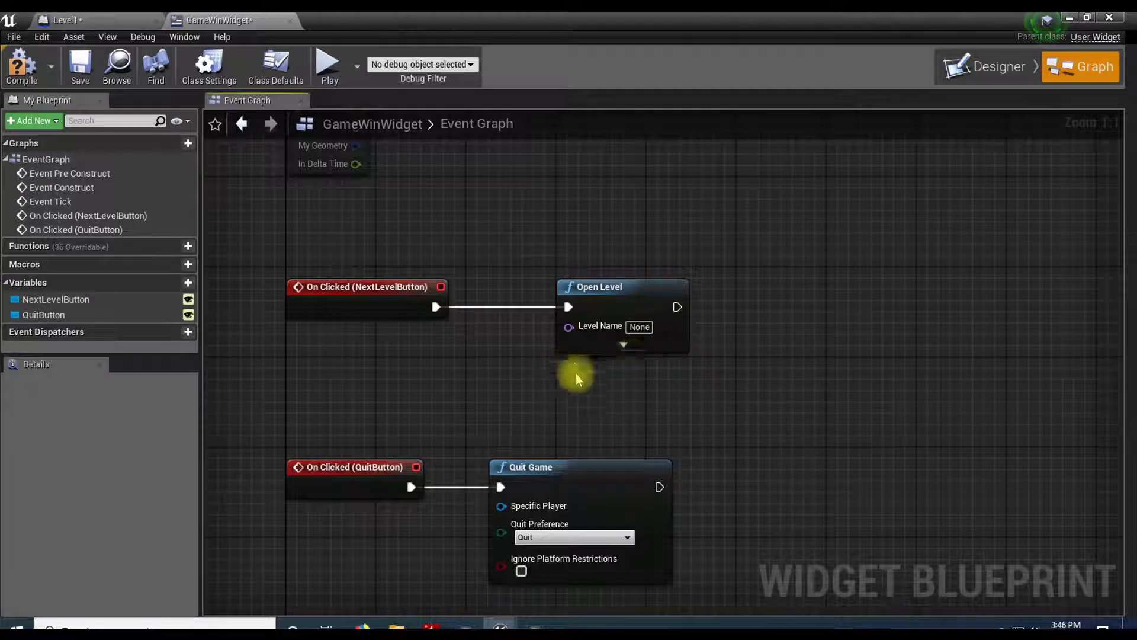
# Compile GameWinWidget and save all modified assets and levels
pyautogui.click(19, 73)
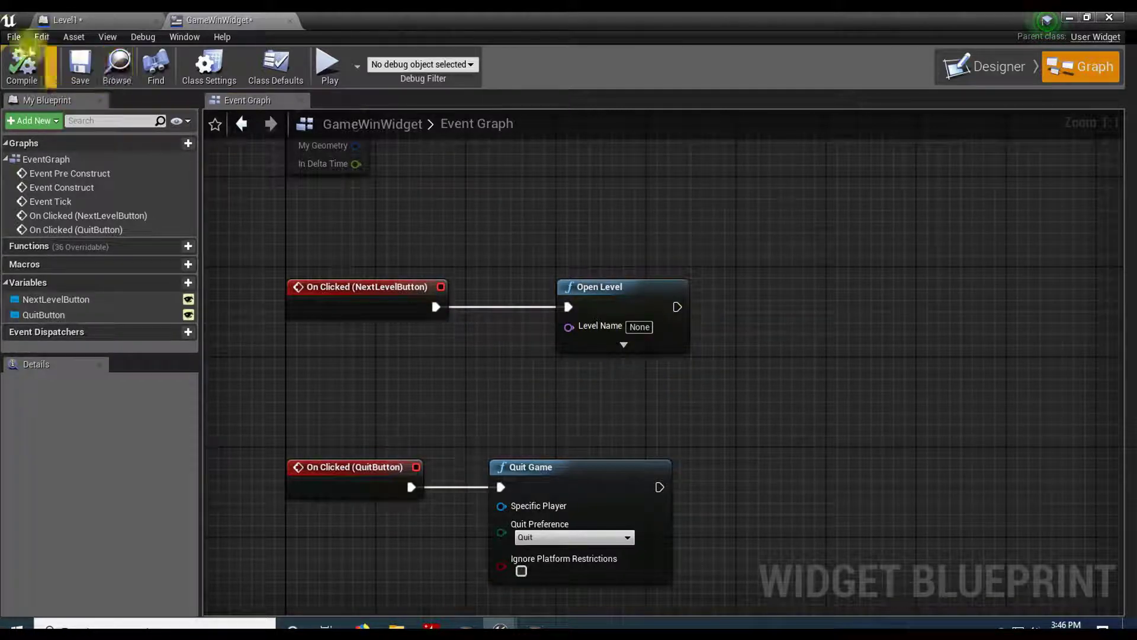
pyautogui.click(13, 37)
pyautogui.click(52, 116)
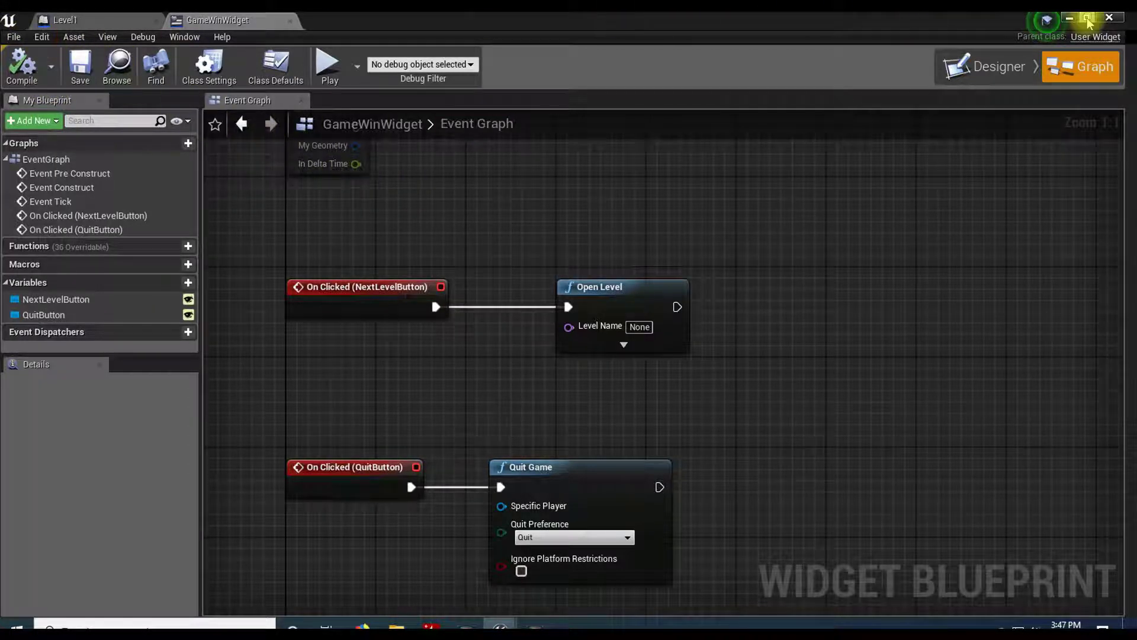
# Create a new level from the Default template and save it as Level2 in the Maps folder
pyautogui.click(1069, 18)
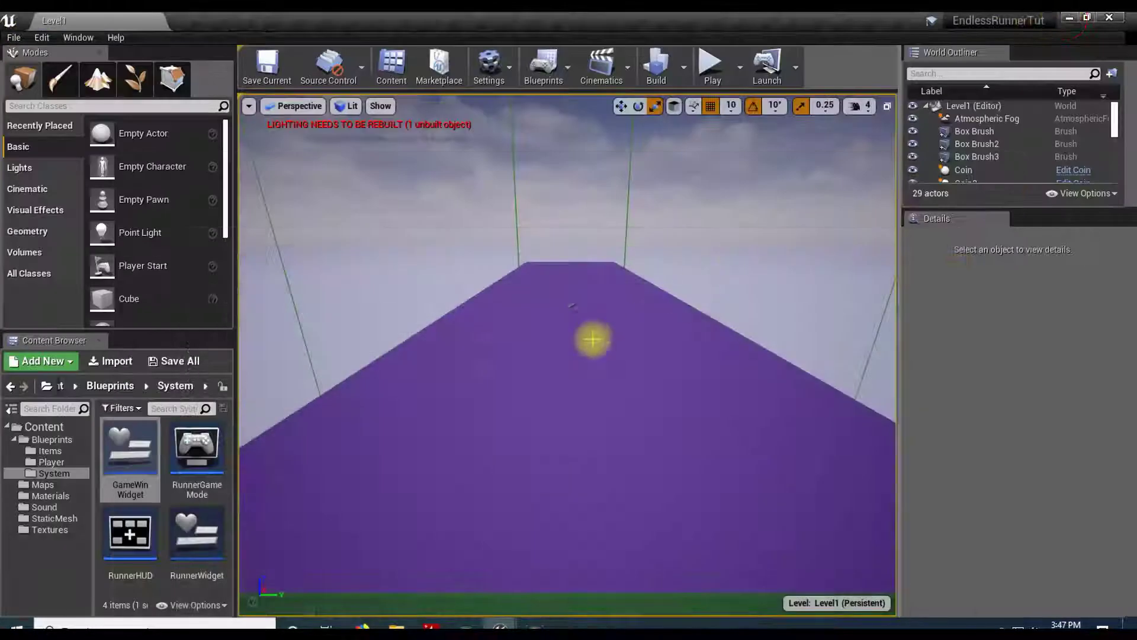
pyautogui.click(9, 39)
pyautogui.click(65, 65)
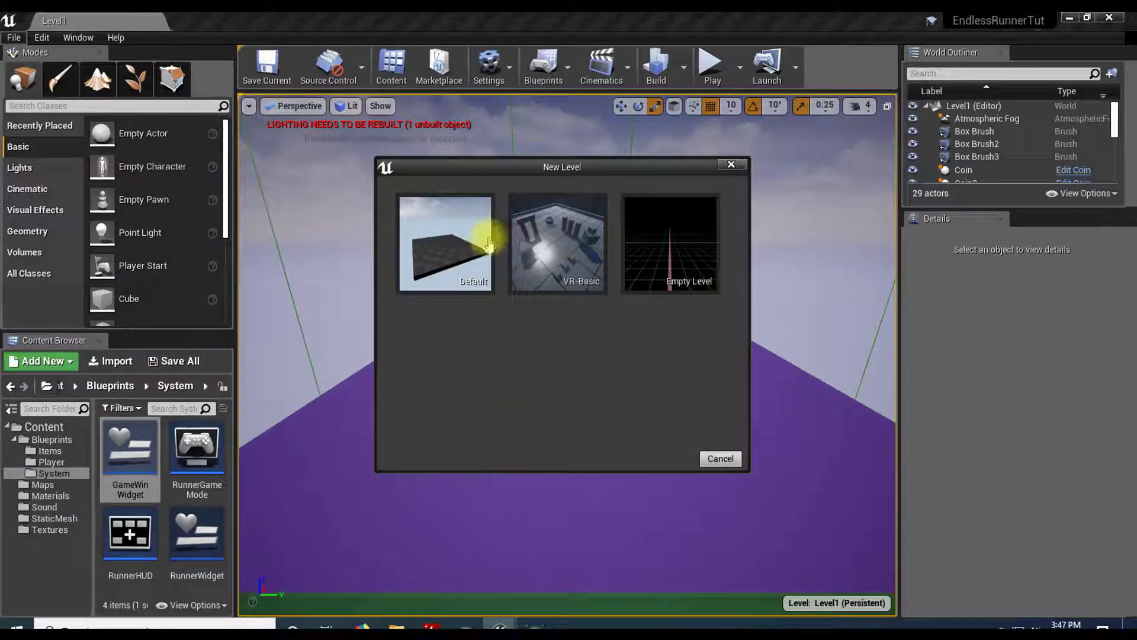
pyautogui.click(454, 245)
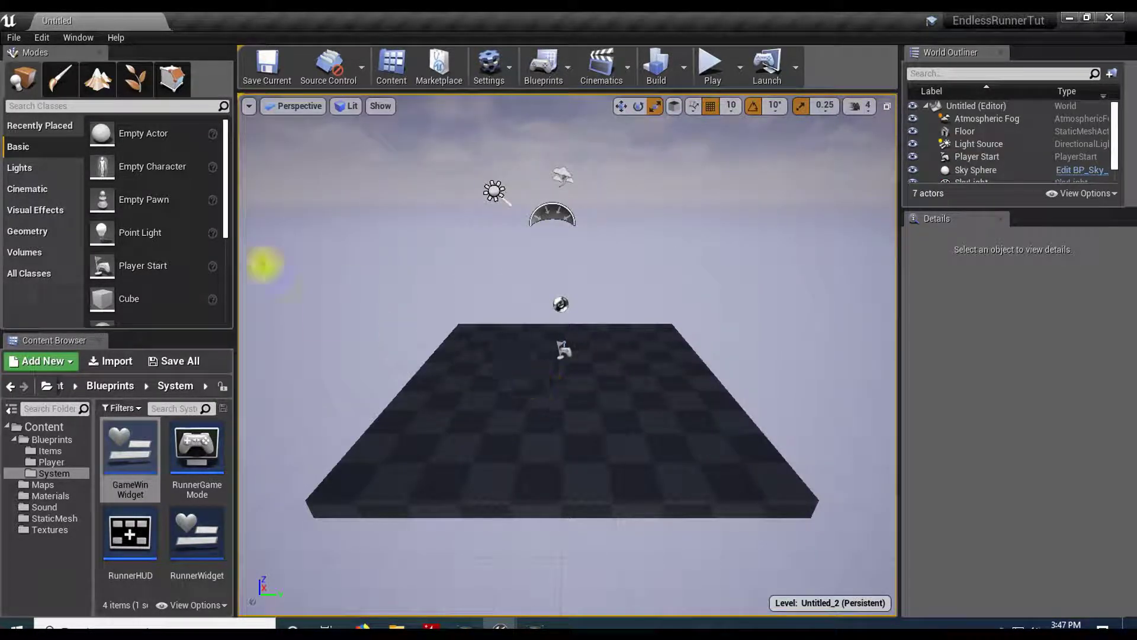
pyautogui.click(13, 38)
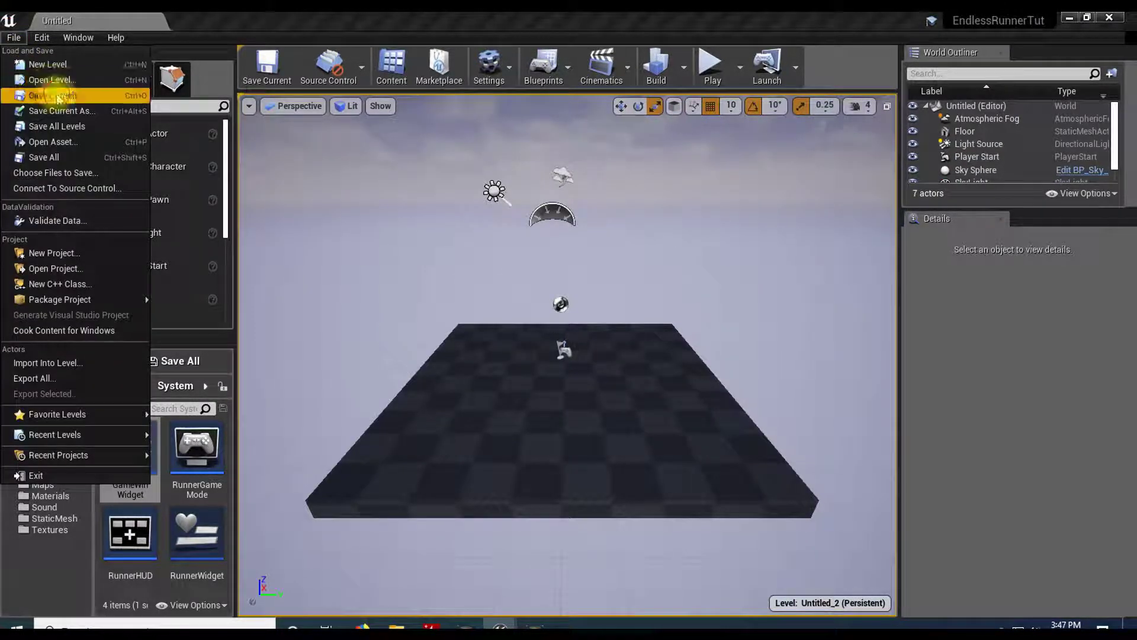
pyautogui.click(33, 95)
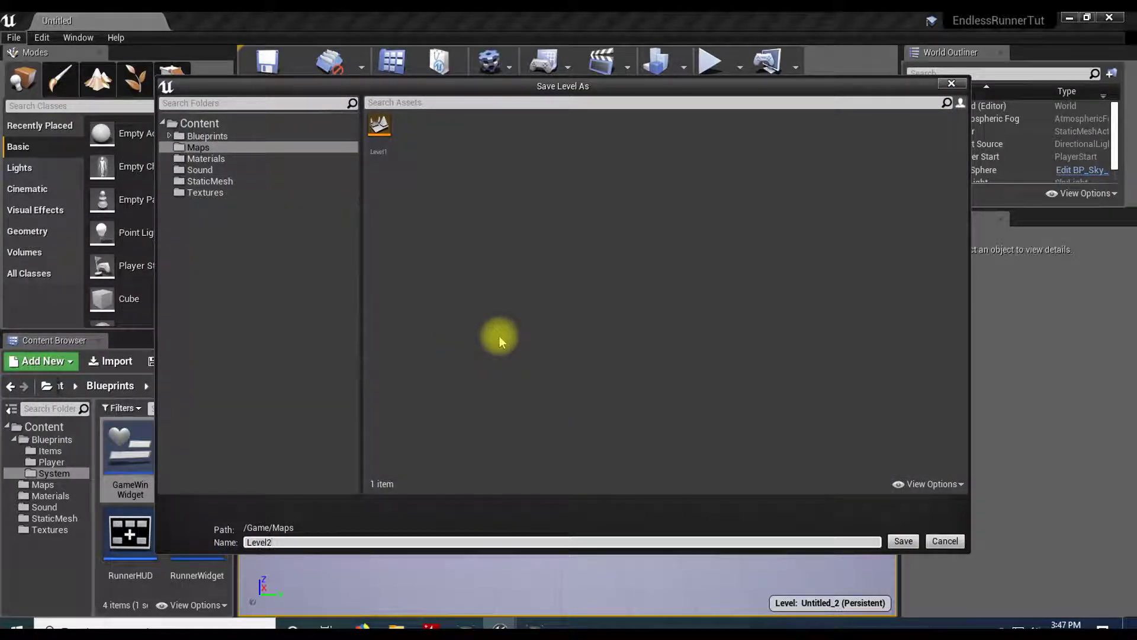
pyautogui.click(220, 147)
pyautogui.click(903, 541)
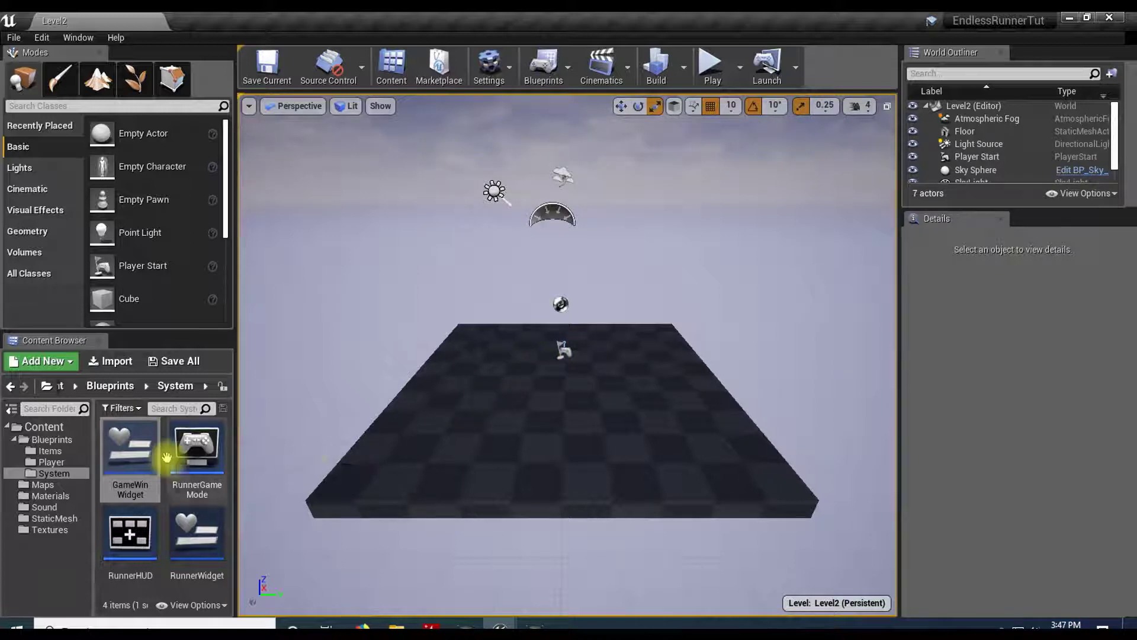
# Set the Level Name of the Open Level node in GameWinWidget to Level2
pyautogui.moveTo(132, 452)
pyautogui.doubleClick(133, 453)
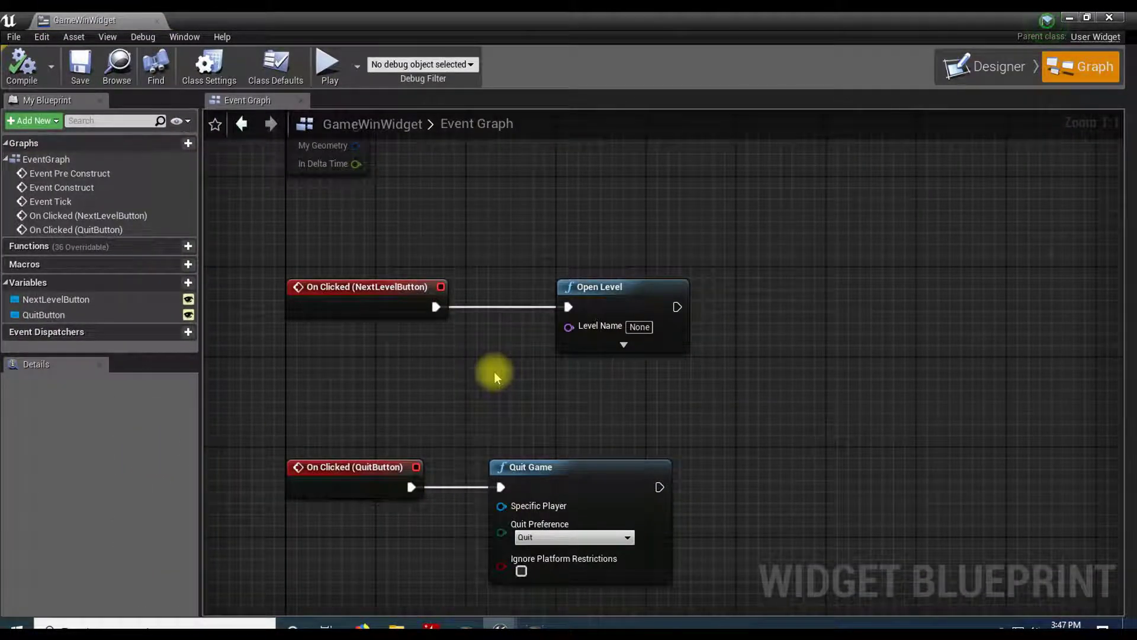
pyautogui.click(640, 328)
pyautogui.press('BackSpace')
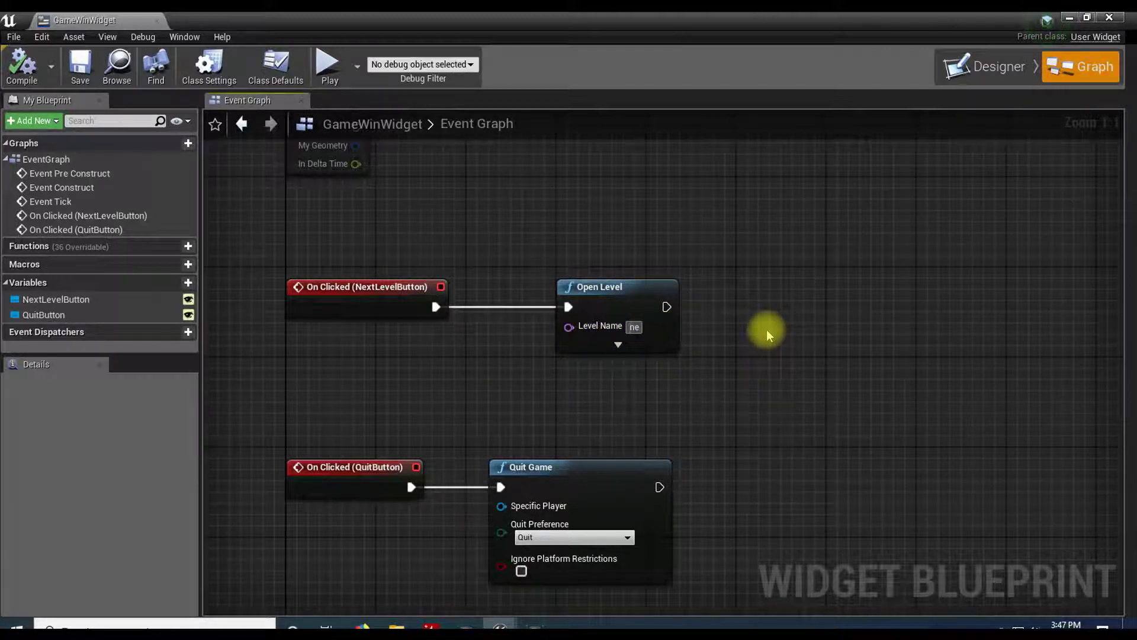
pyautogui.write('Level2')
pyautogui.press('Return')
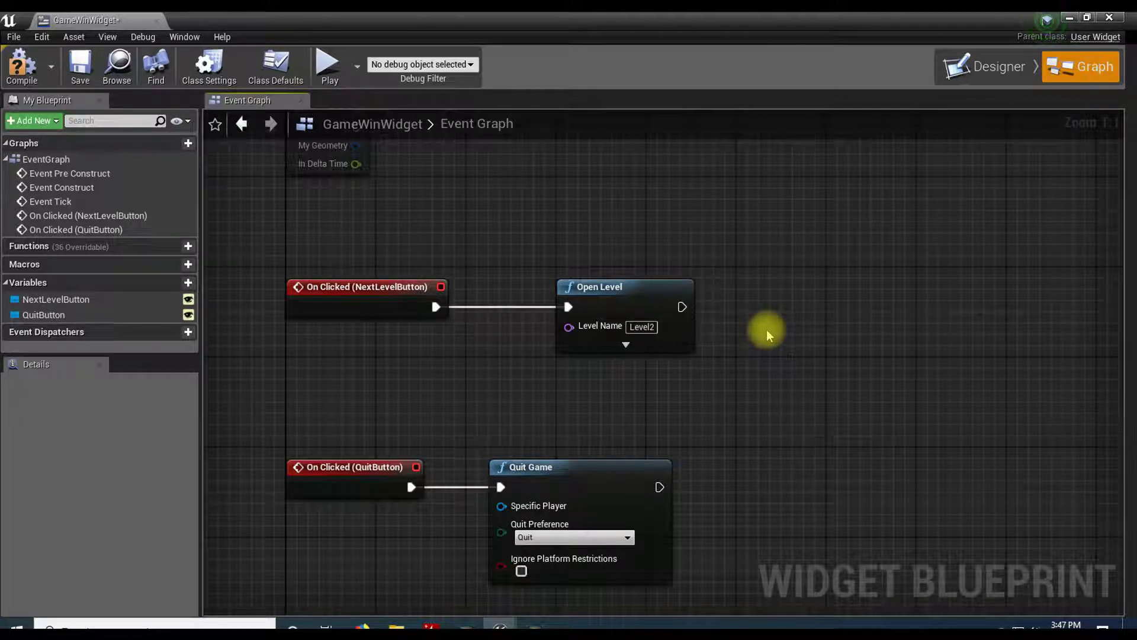
# Open the Level1 map from the Maps folder, saving the modified GameWinWidget
pyautogui.click(1072, 18)
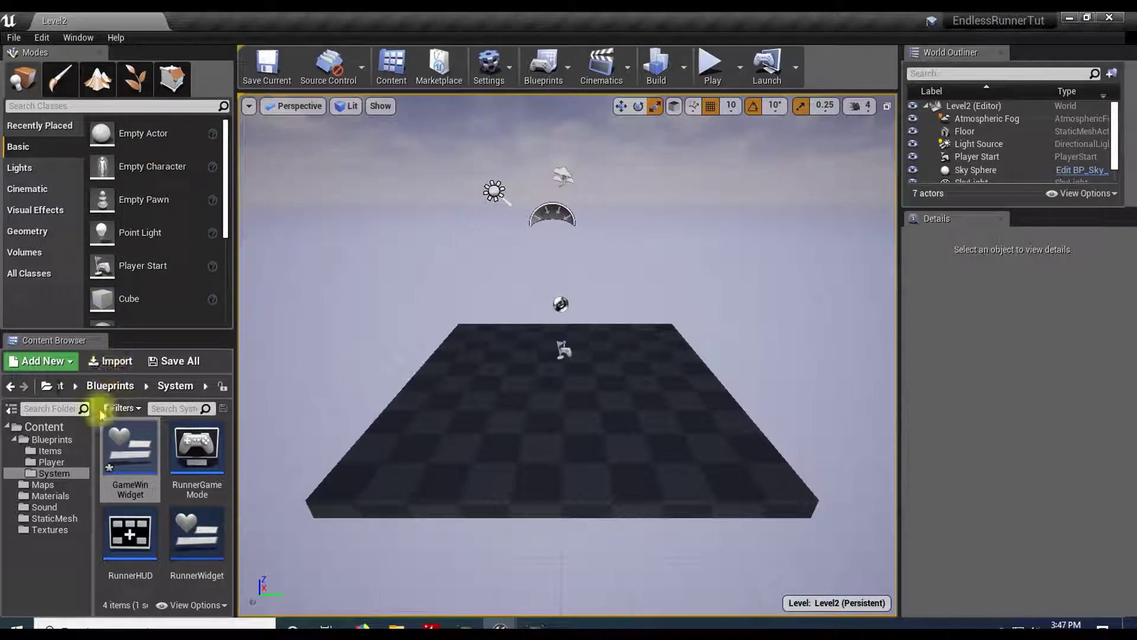
pyautogui.click(46, 485)
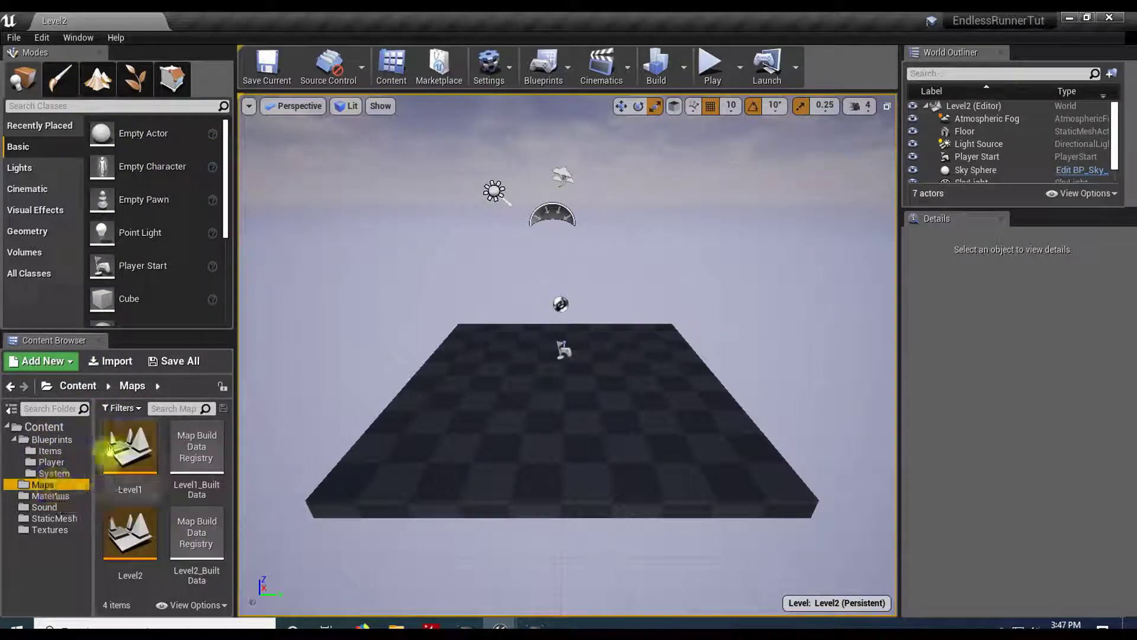
pyautogui.doubleClick(129, 447)
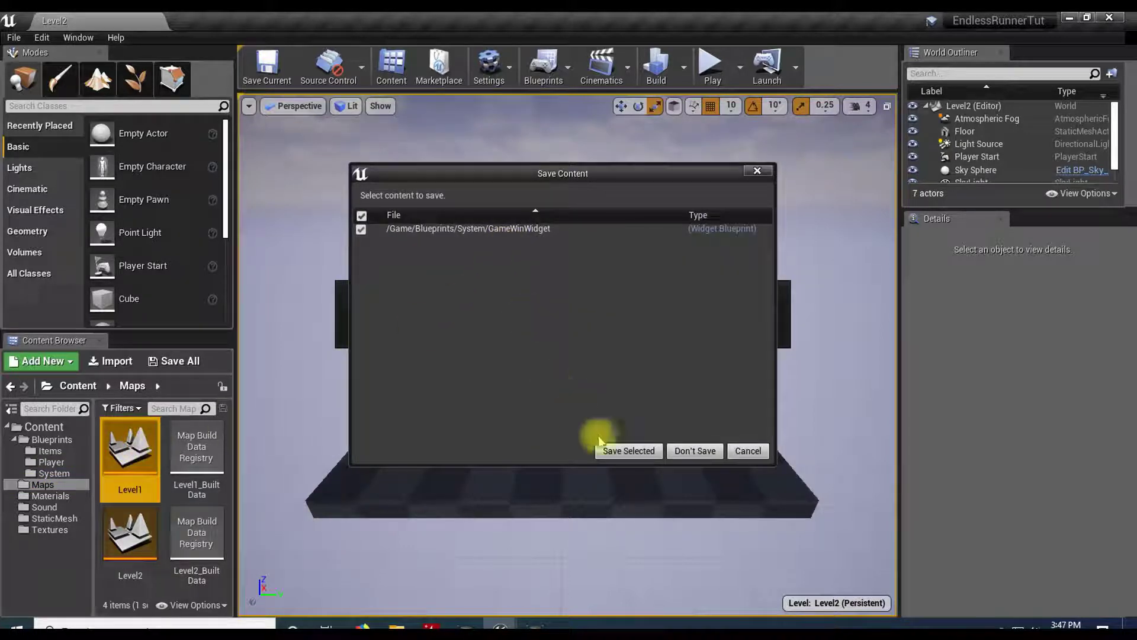
pyautogui.click(621, 450)
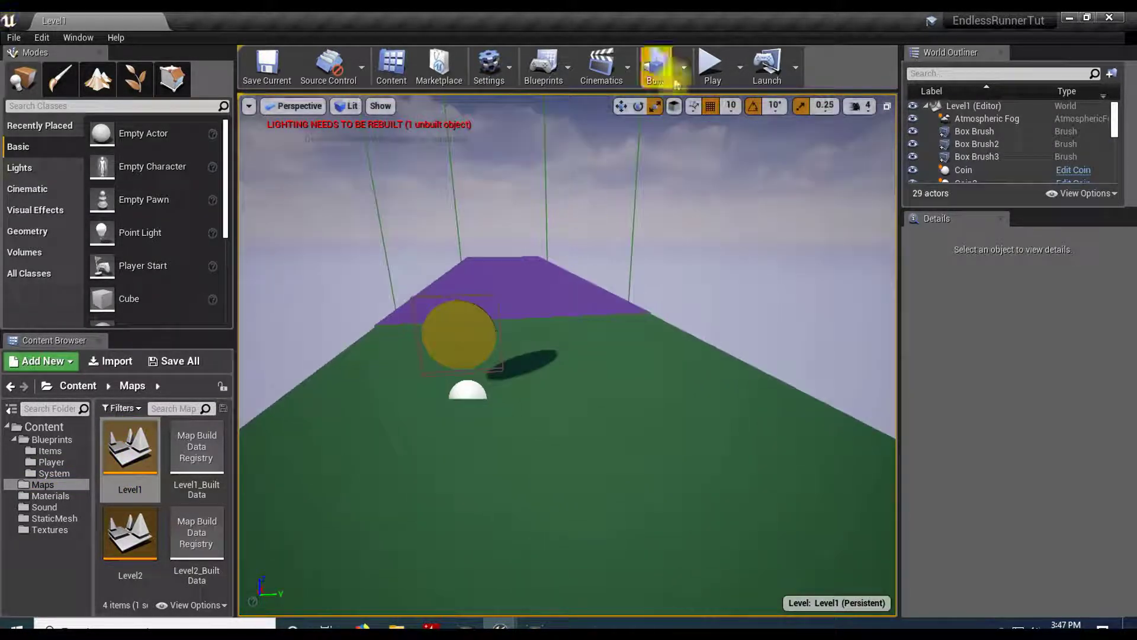
# Play Level1 from the green track, run to the finish line, and try the Next Level button
pyautogui.rightClick(558, 417)
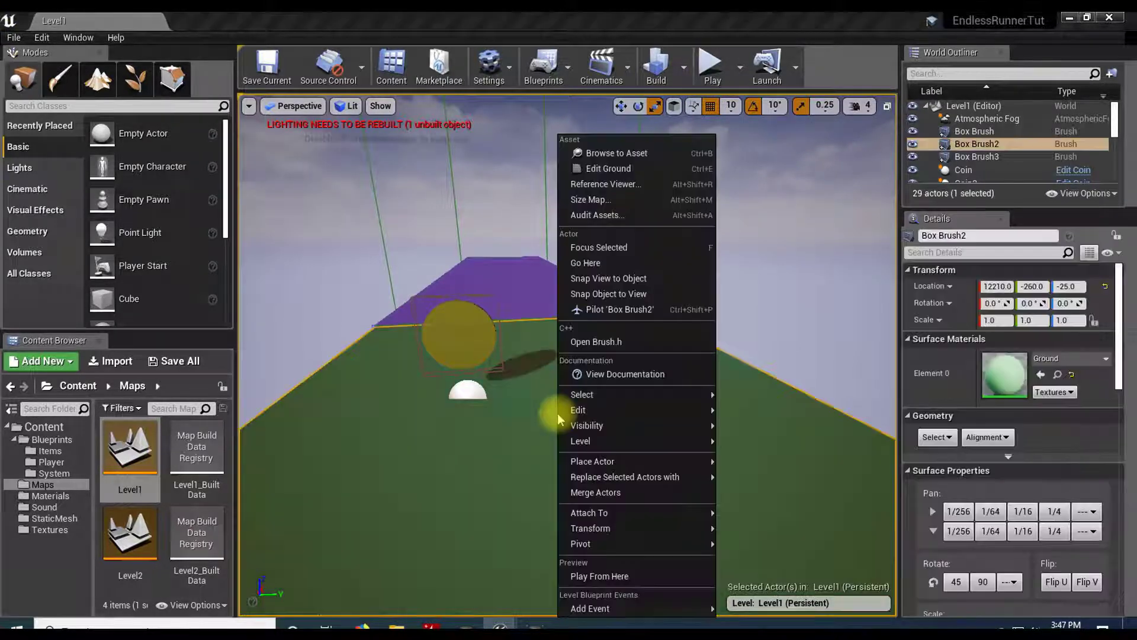
pyautogui.click(630, 579)
pyautogui.click(591, 478)
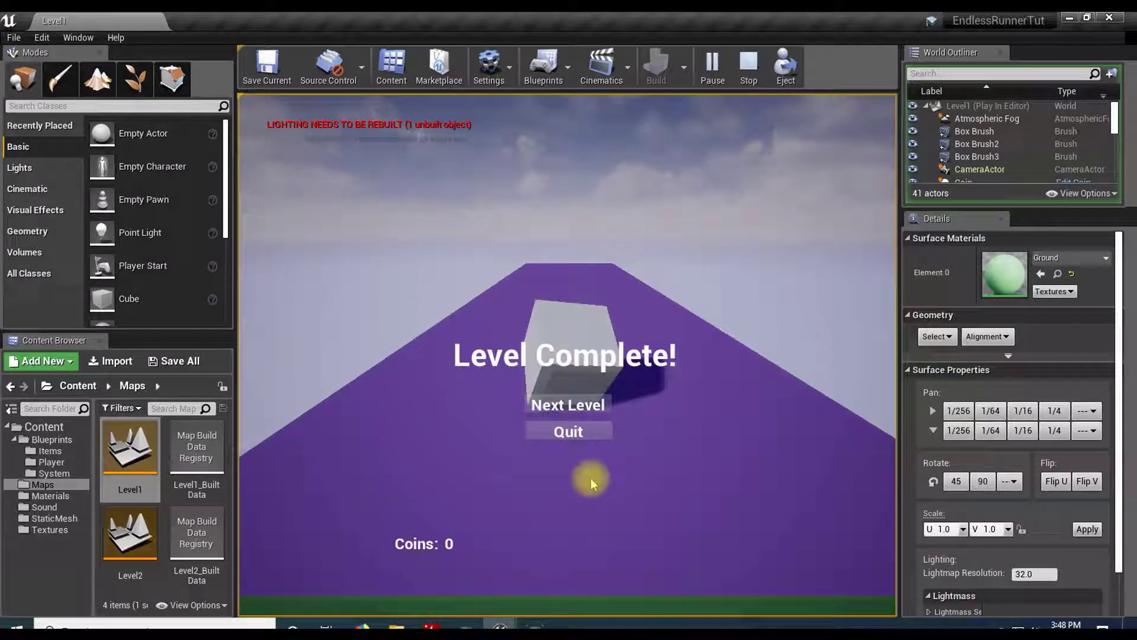
pyautogui.click(579, 405)
pyautogui.click(581, 406)
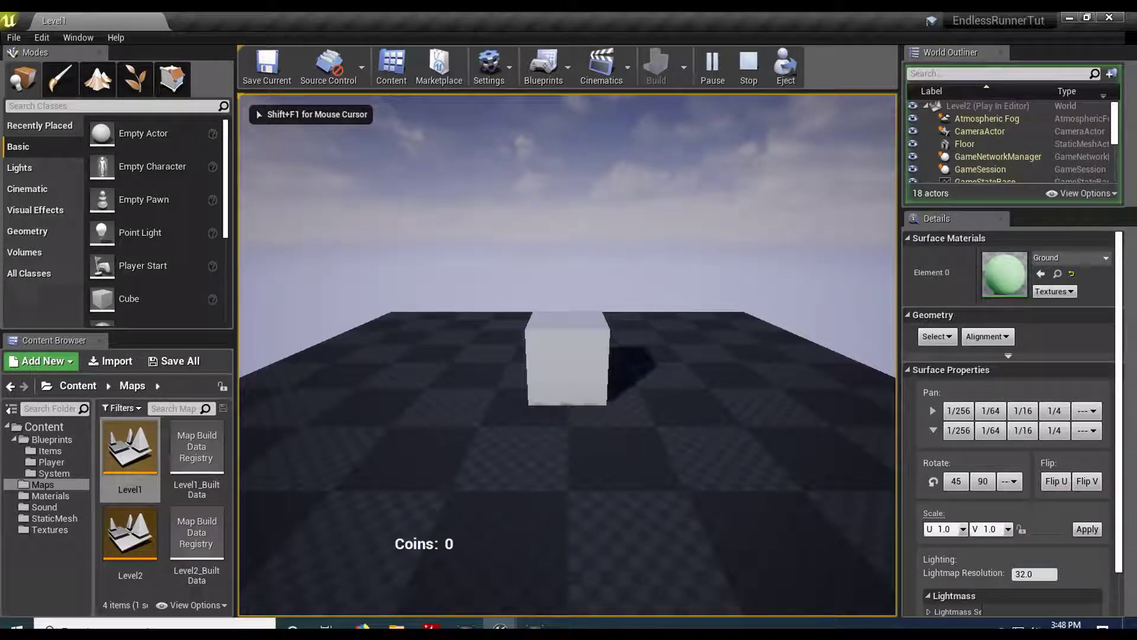